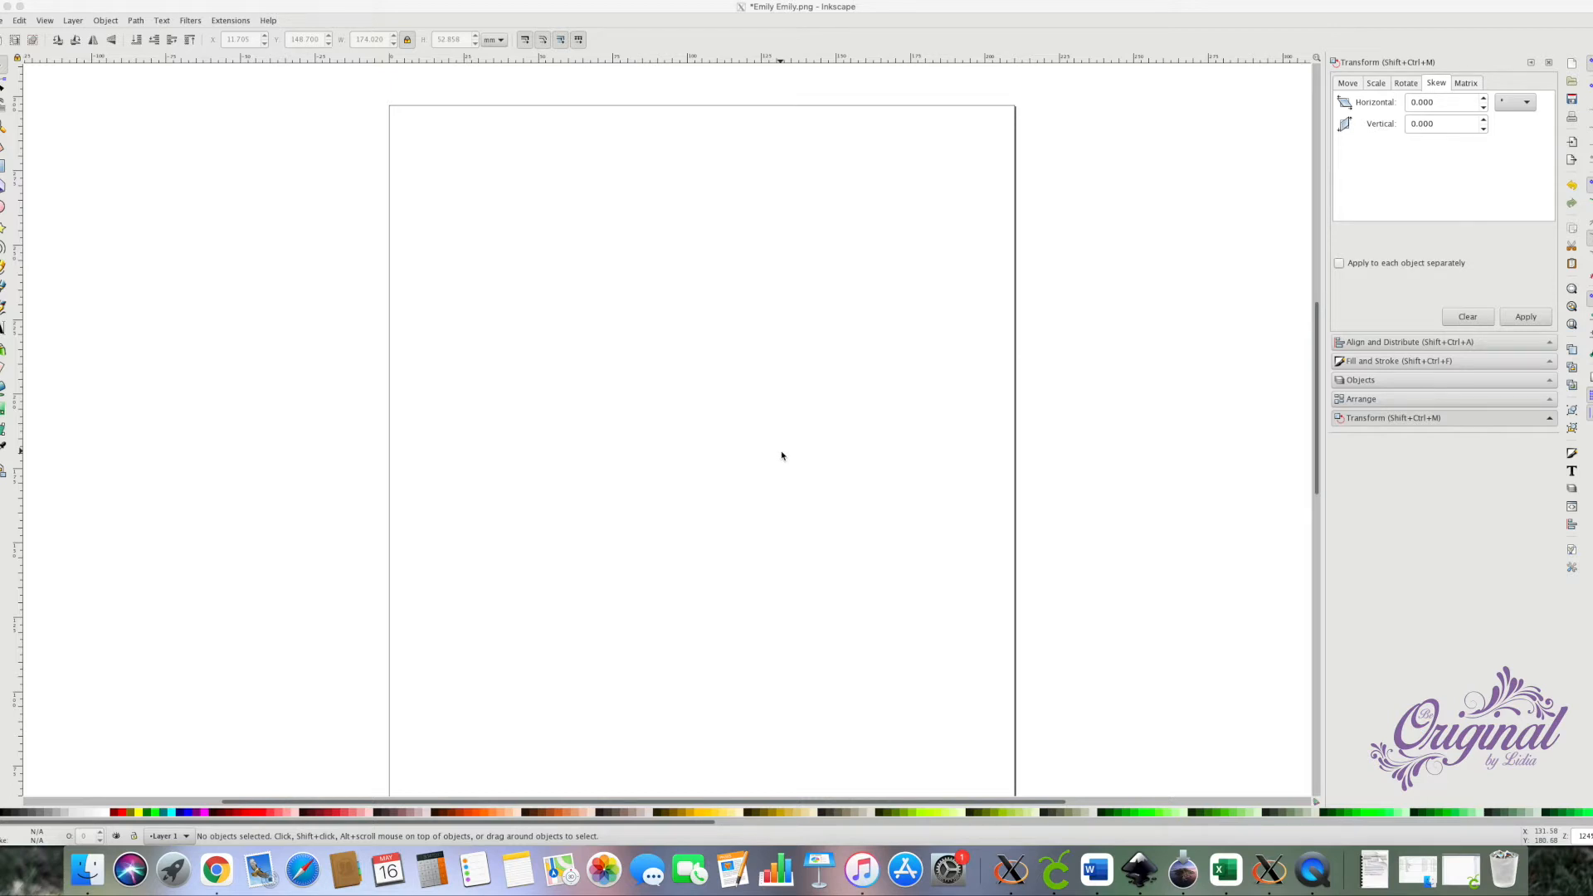
Add the text "Emily" as a single line near the top of the page.
left_click(3, 65)
left_click(644, 299)
left_click(515, 304)
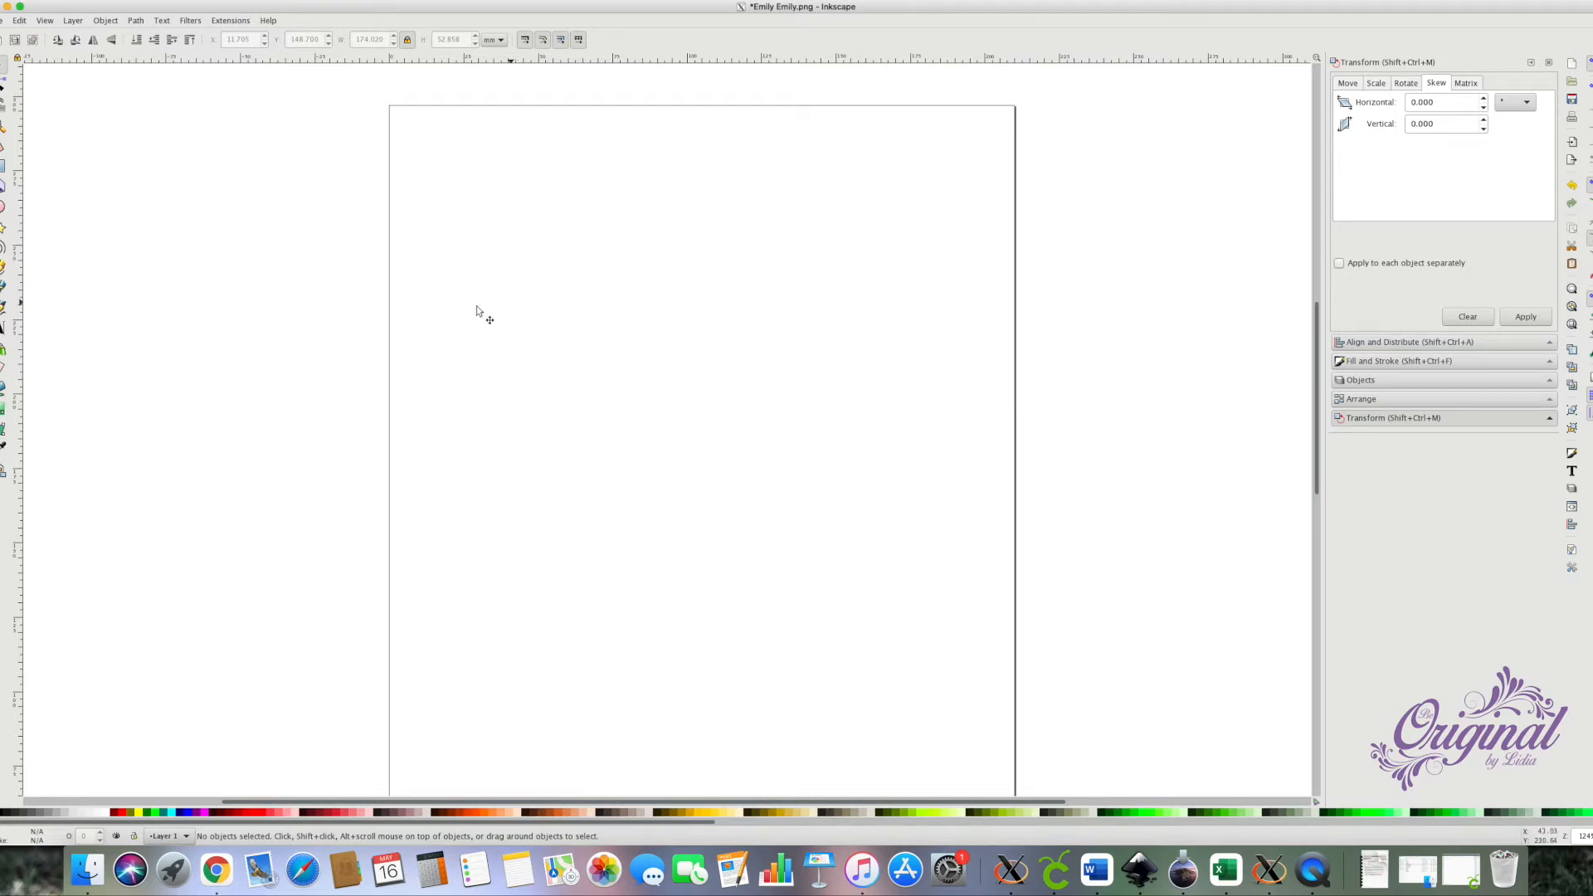
left_click(3, 328)
left_click(726, 257)
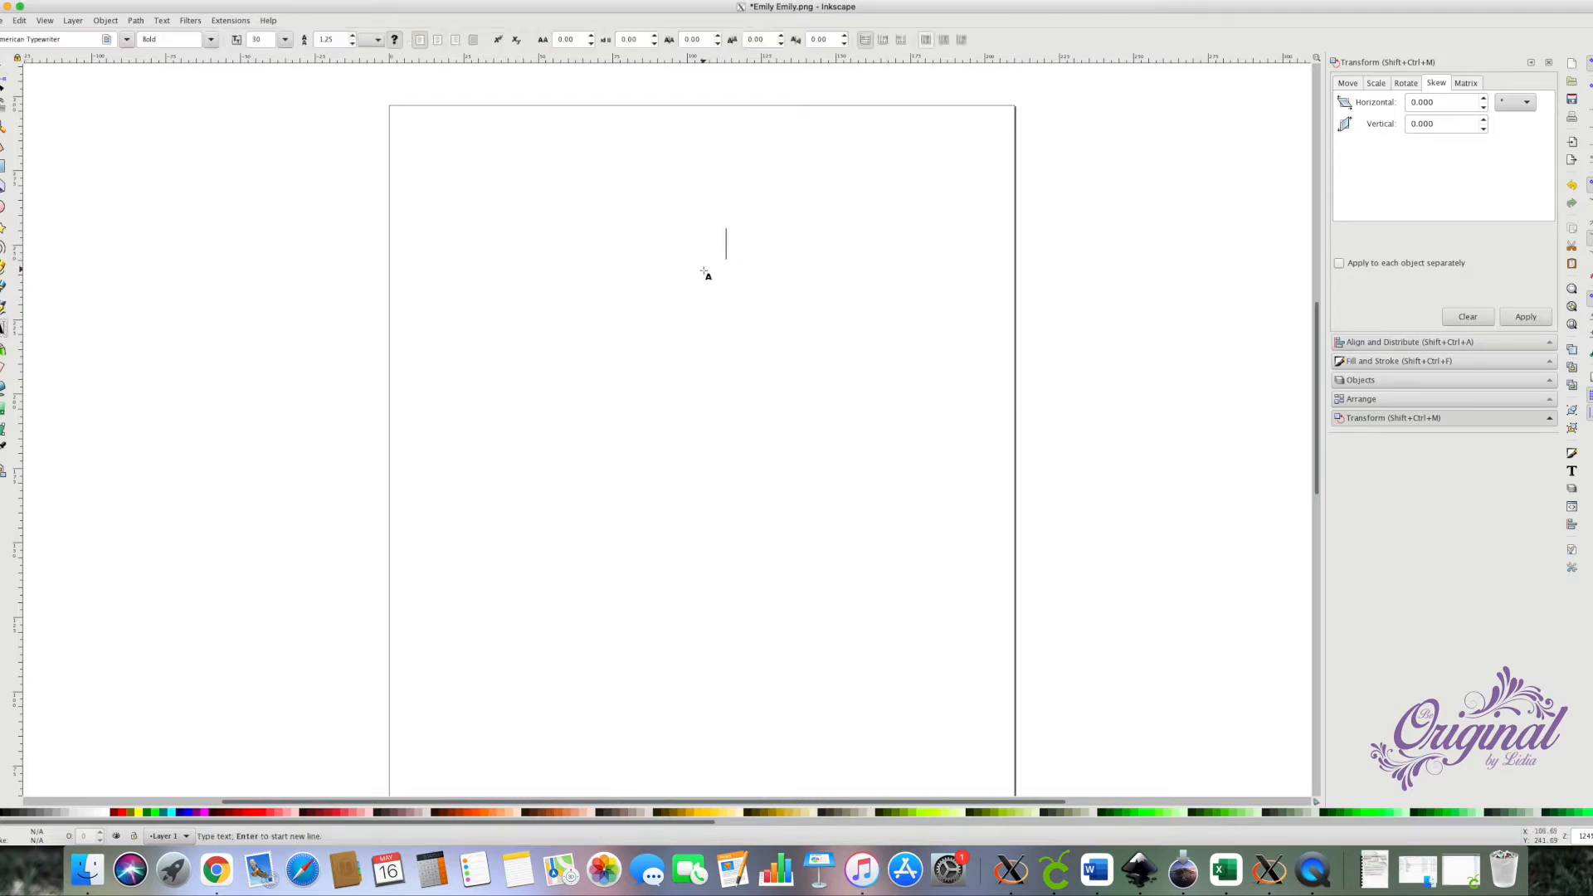
left_click(581, 262)
left_click(594, 242)
type("Emily")
key("Escape")
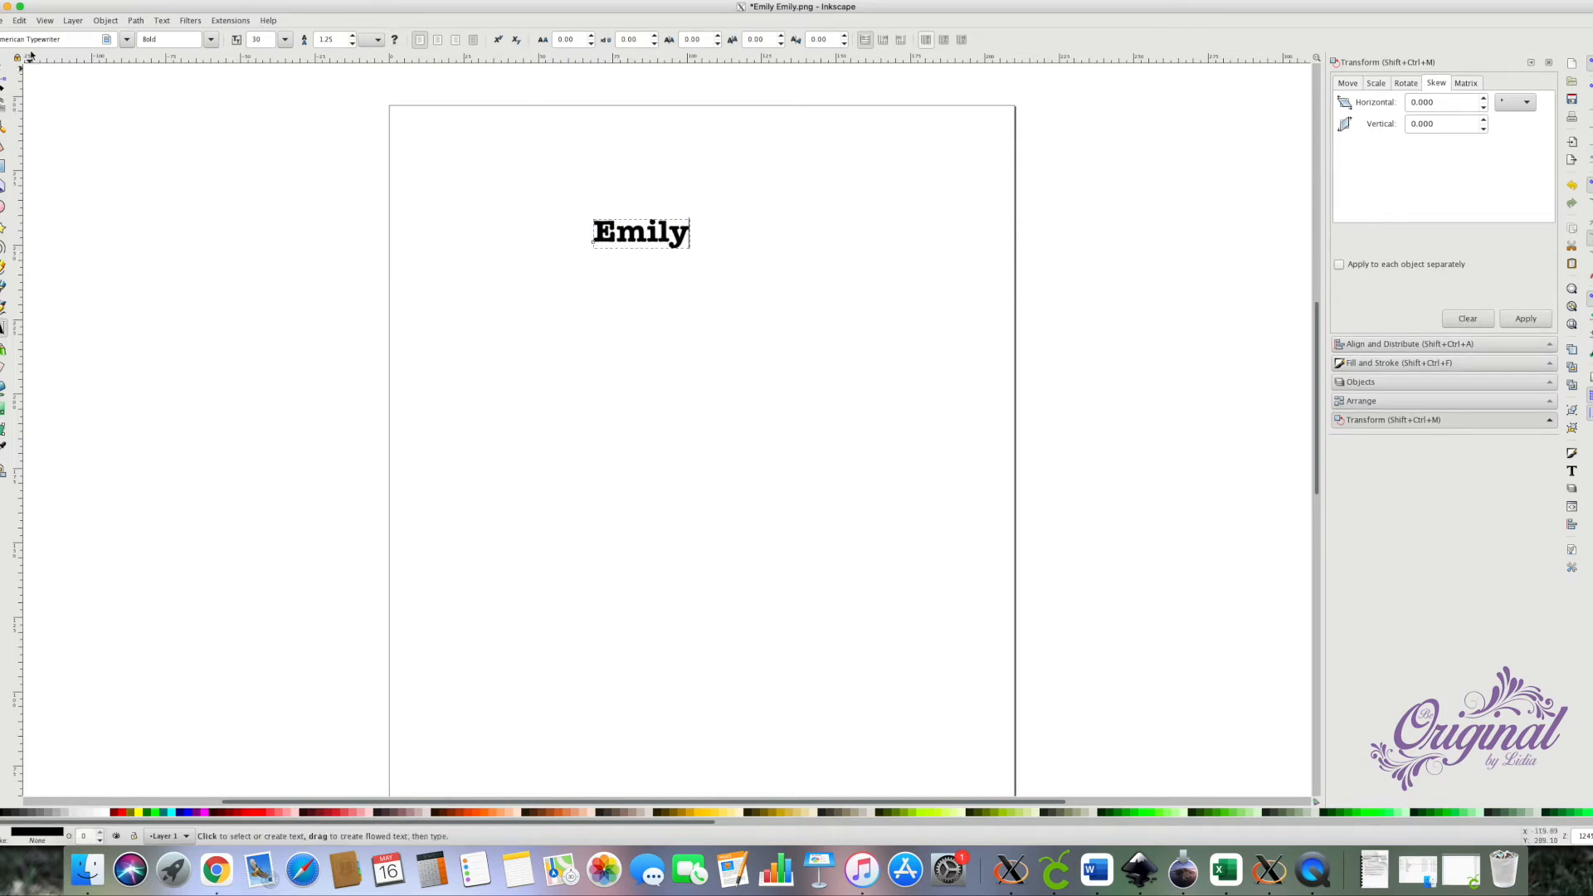
Enlarge the "Emily" text to about 192 mm wide and 58 mm high, positioned across the upper part of the page.
key("s")
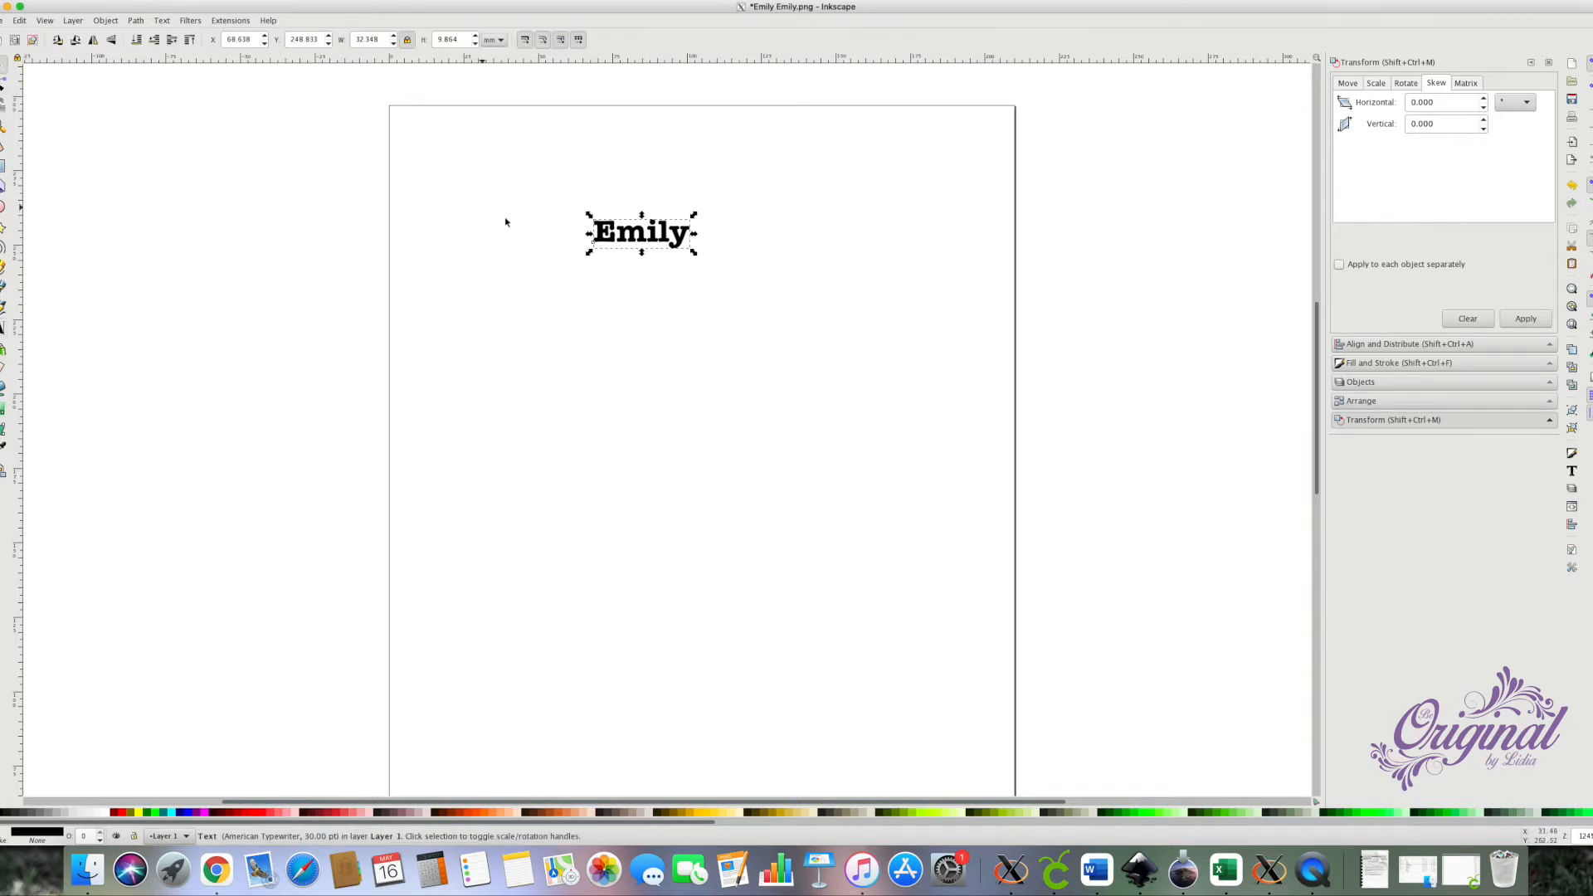
left_click_drag(638, 245, 996, 514)
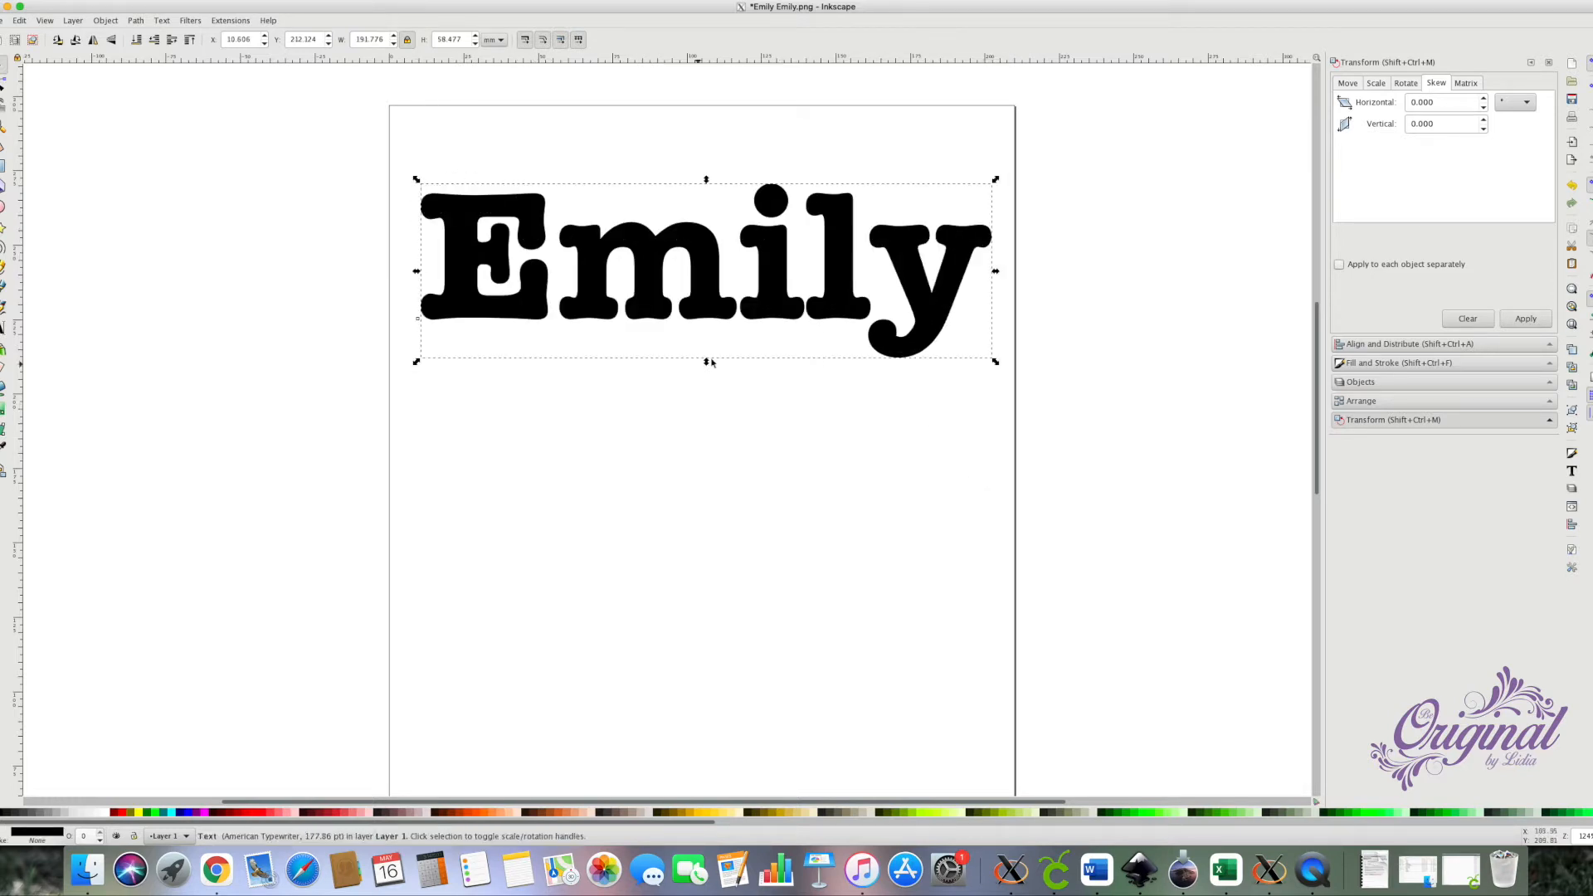
left_click_drag(713, 246, 689, 251)
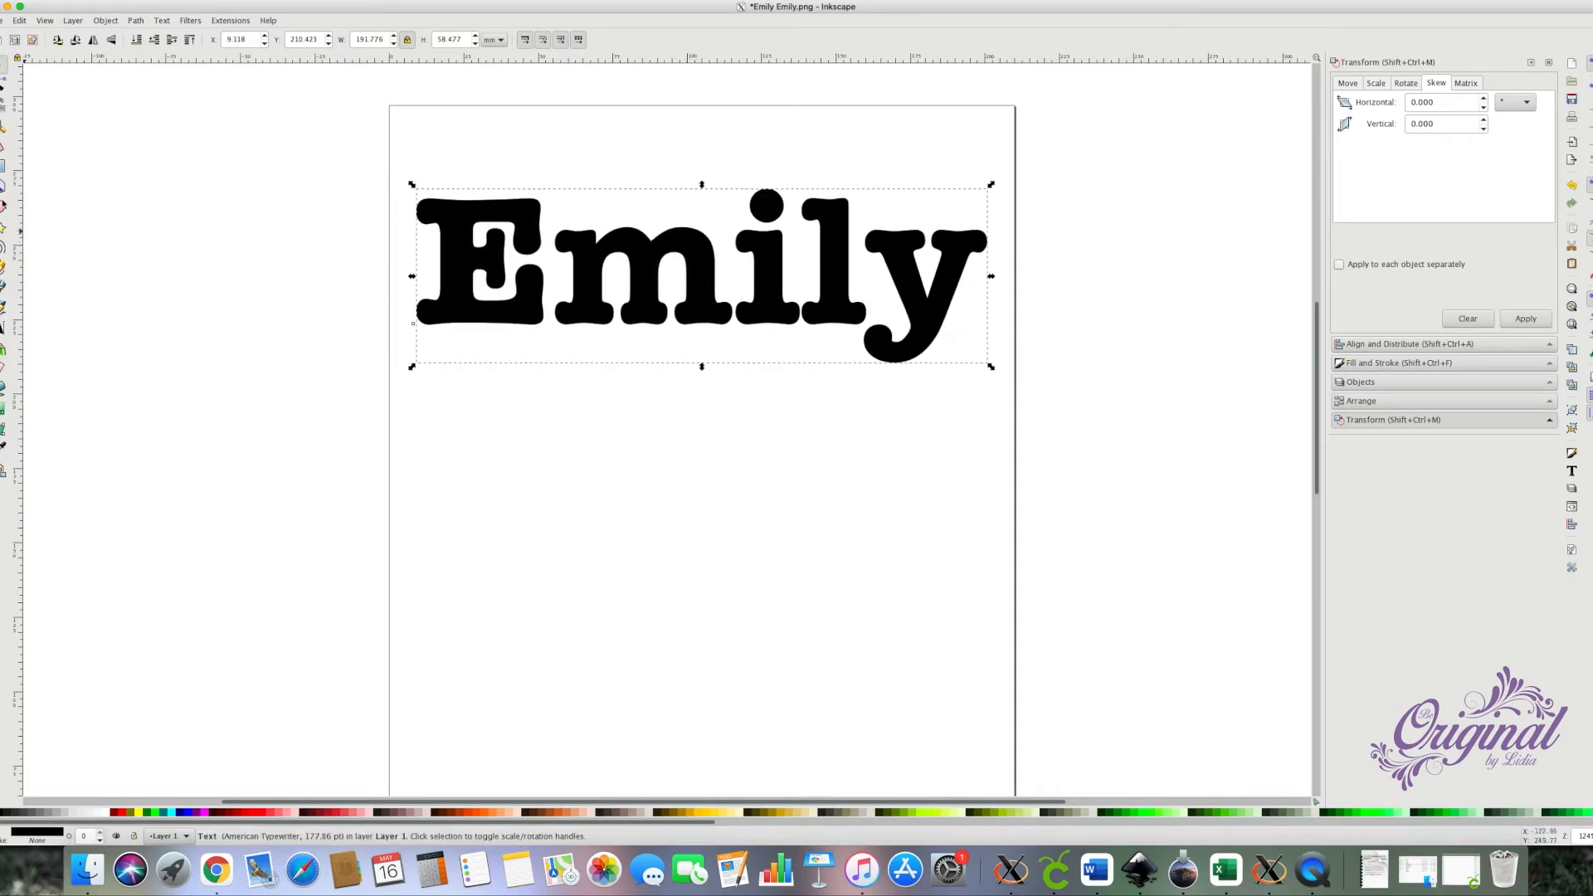
Draw a rectangle about 231 by 82 mm and stack it behind the "Emily" text, with the text lying fully inside it.
left_click(3, 166)
left_click_drag(312, 424, 1001, 668)
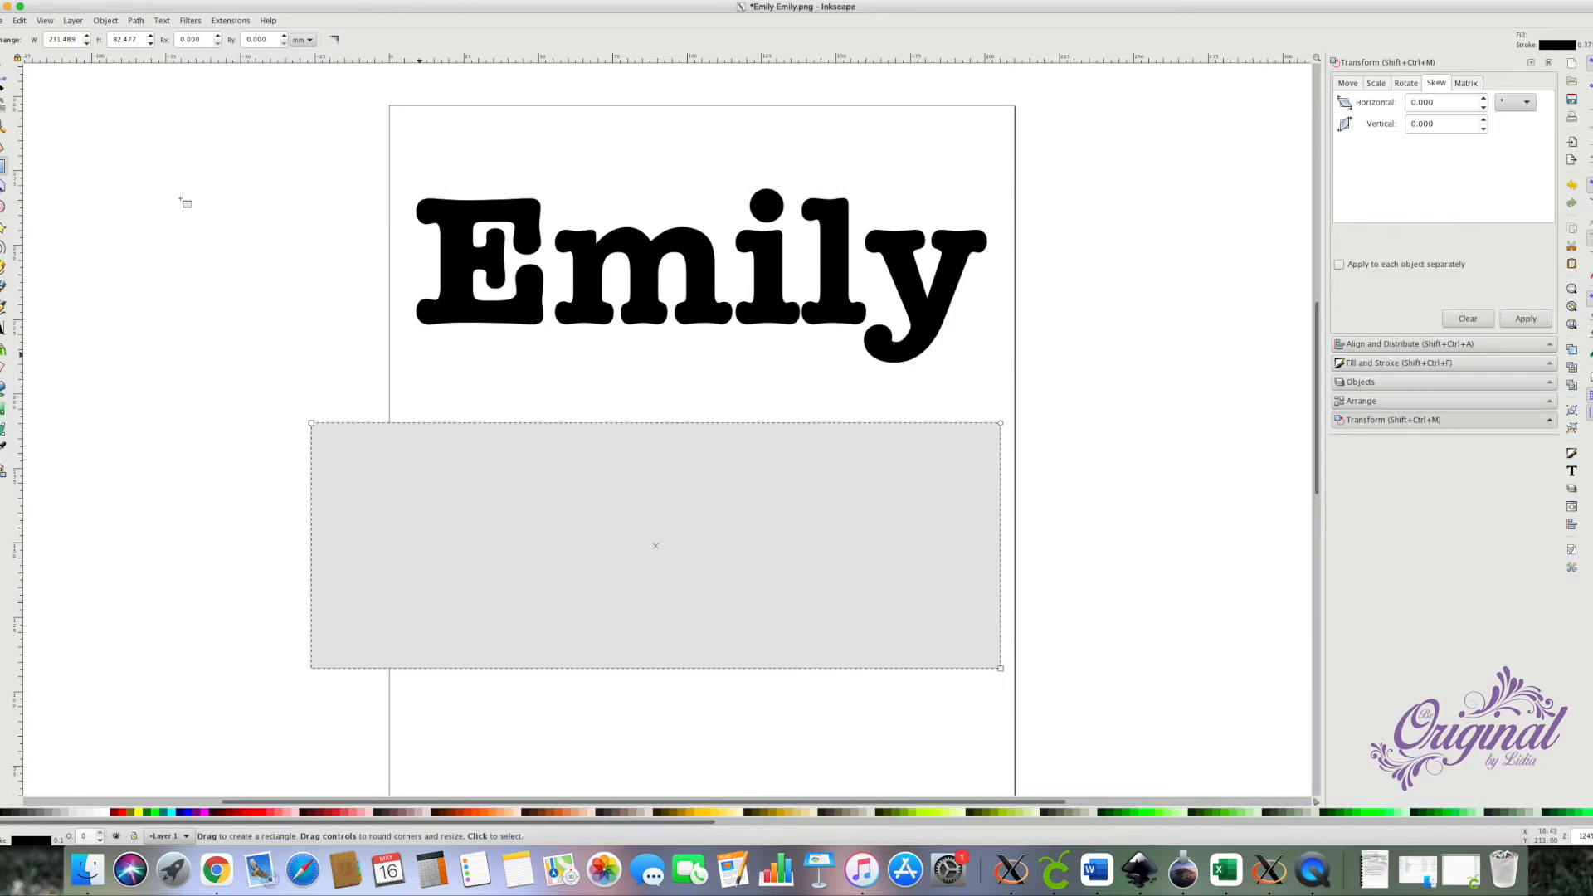
left_click(4, 76)
left_click_drag(605, 515, 639, 285)
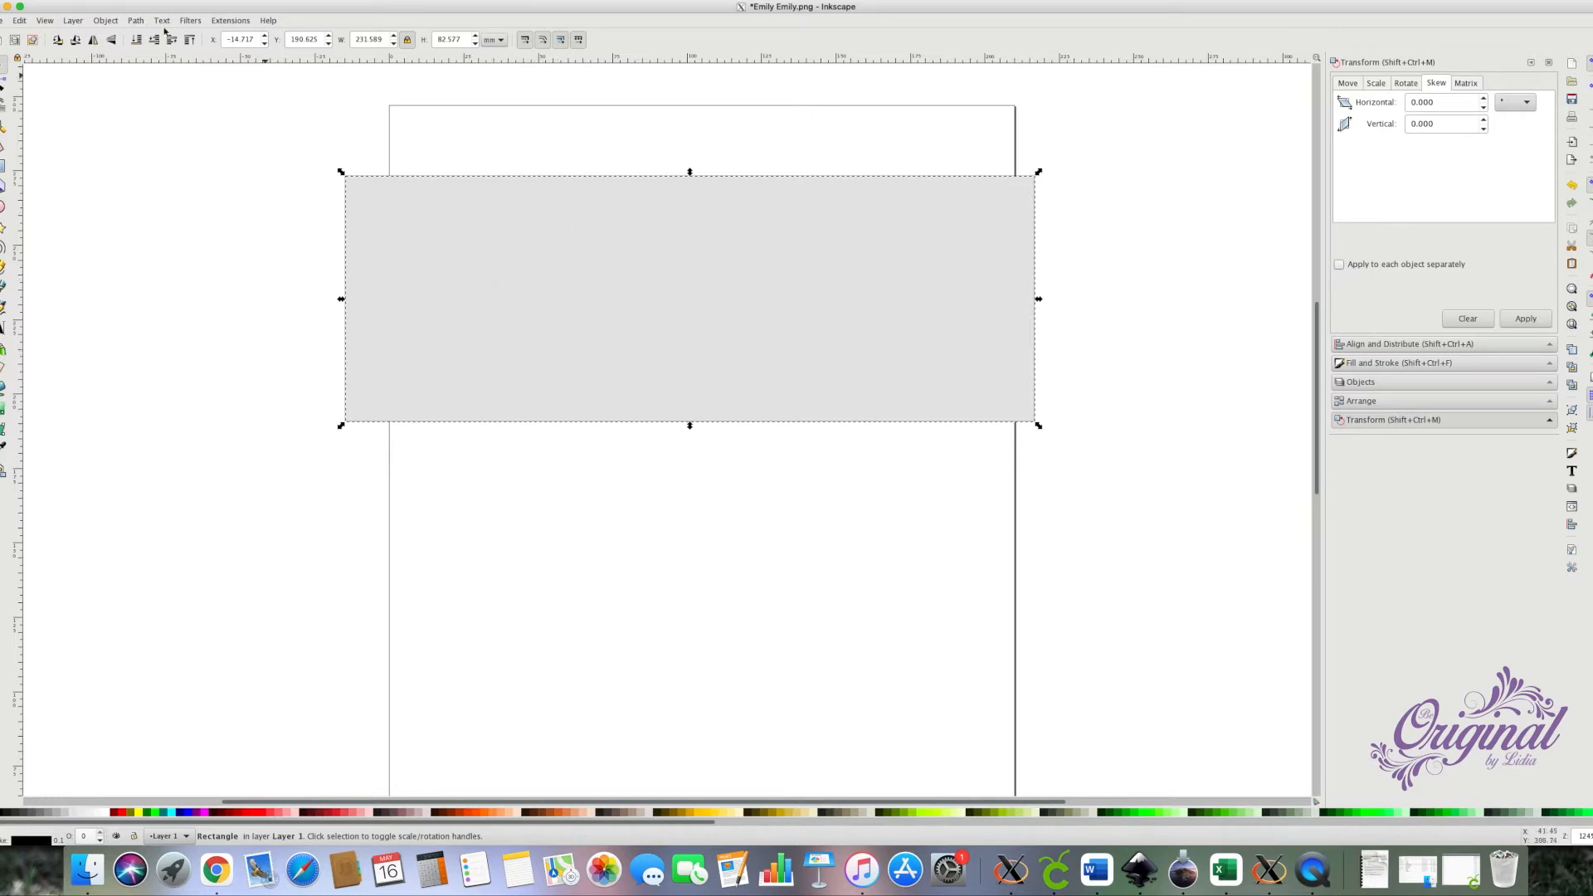
left_click(135, 40)
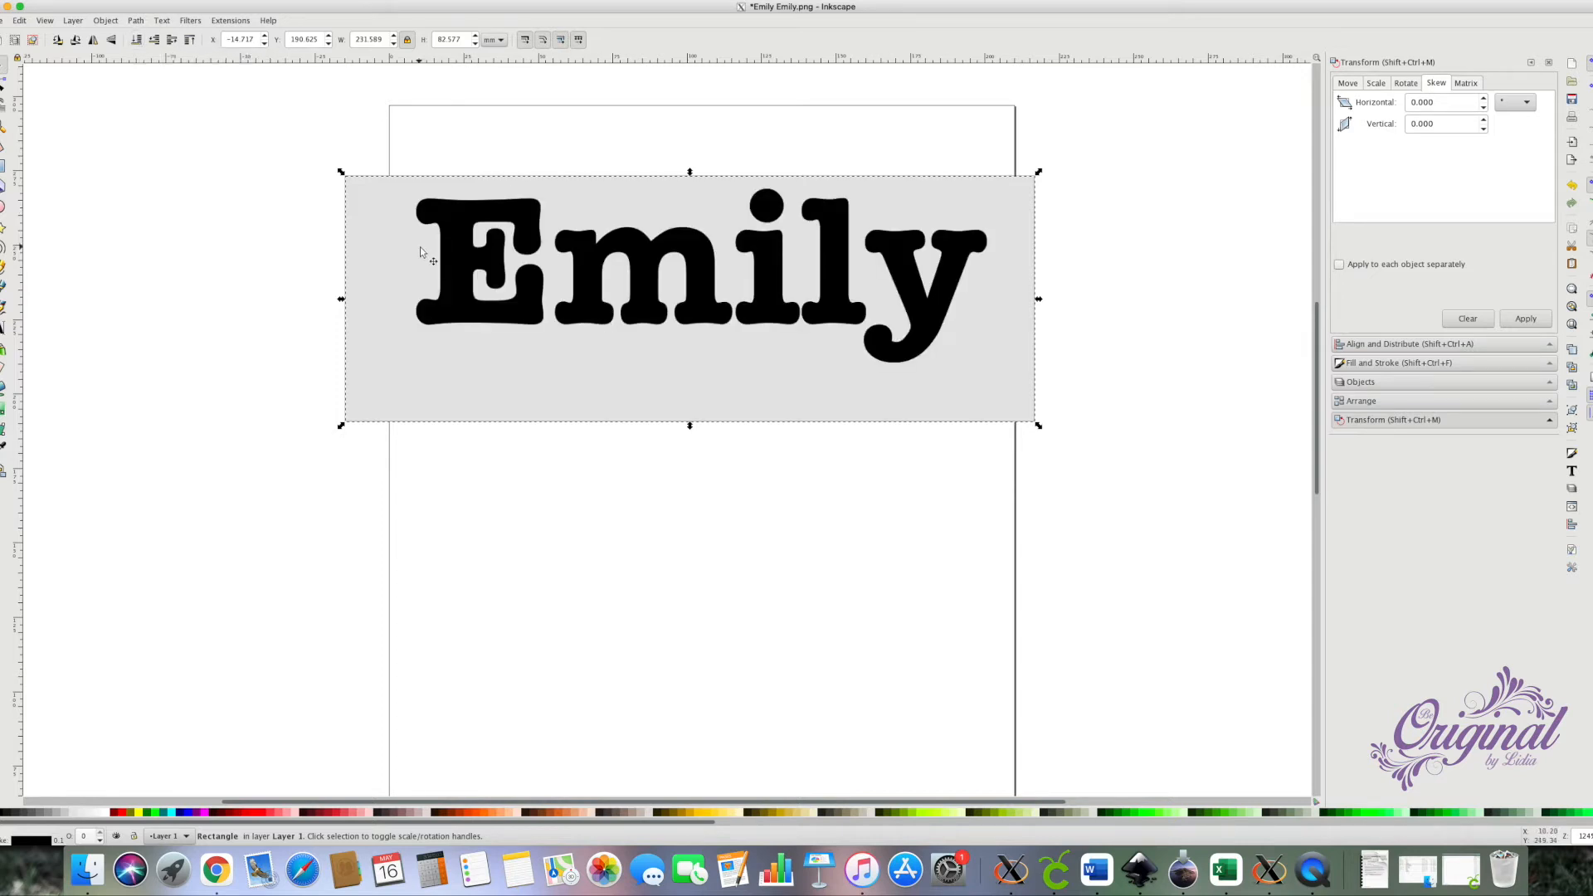
left_click(455, 263)
left_click_drag(454, 264, 454, 268)
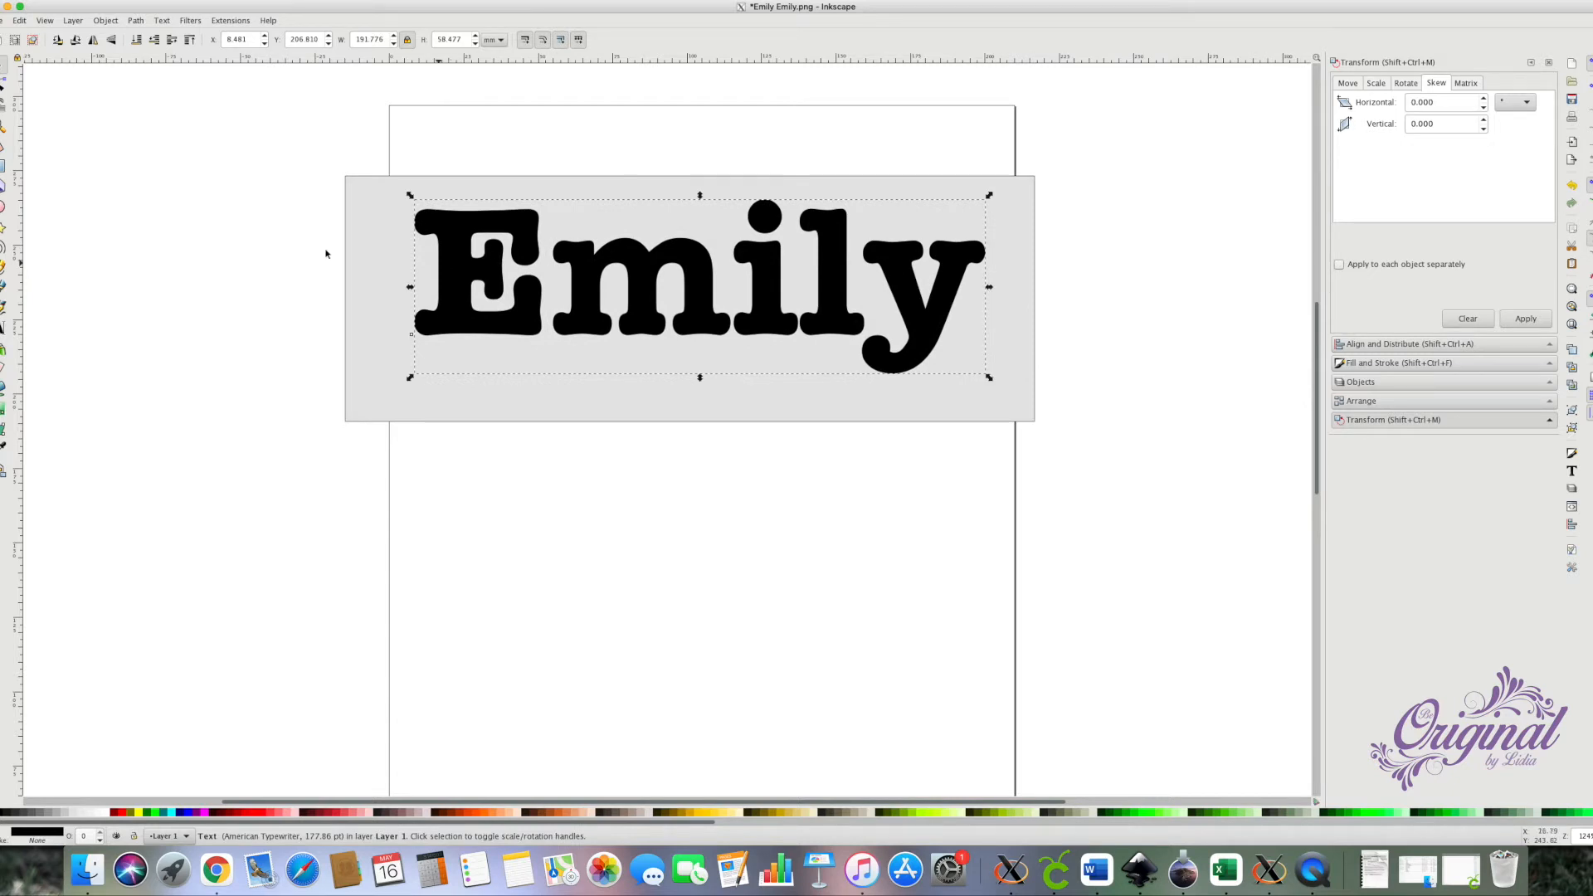
Select the rectangle and the text together and apply a path Intersection to them.
left_click(15, 44)
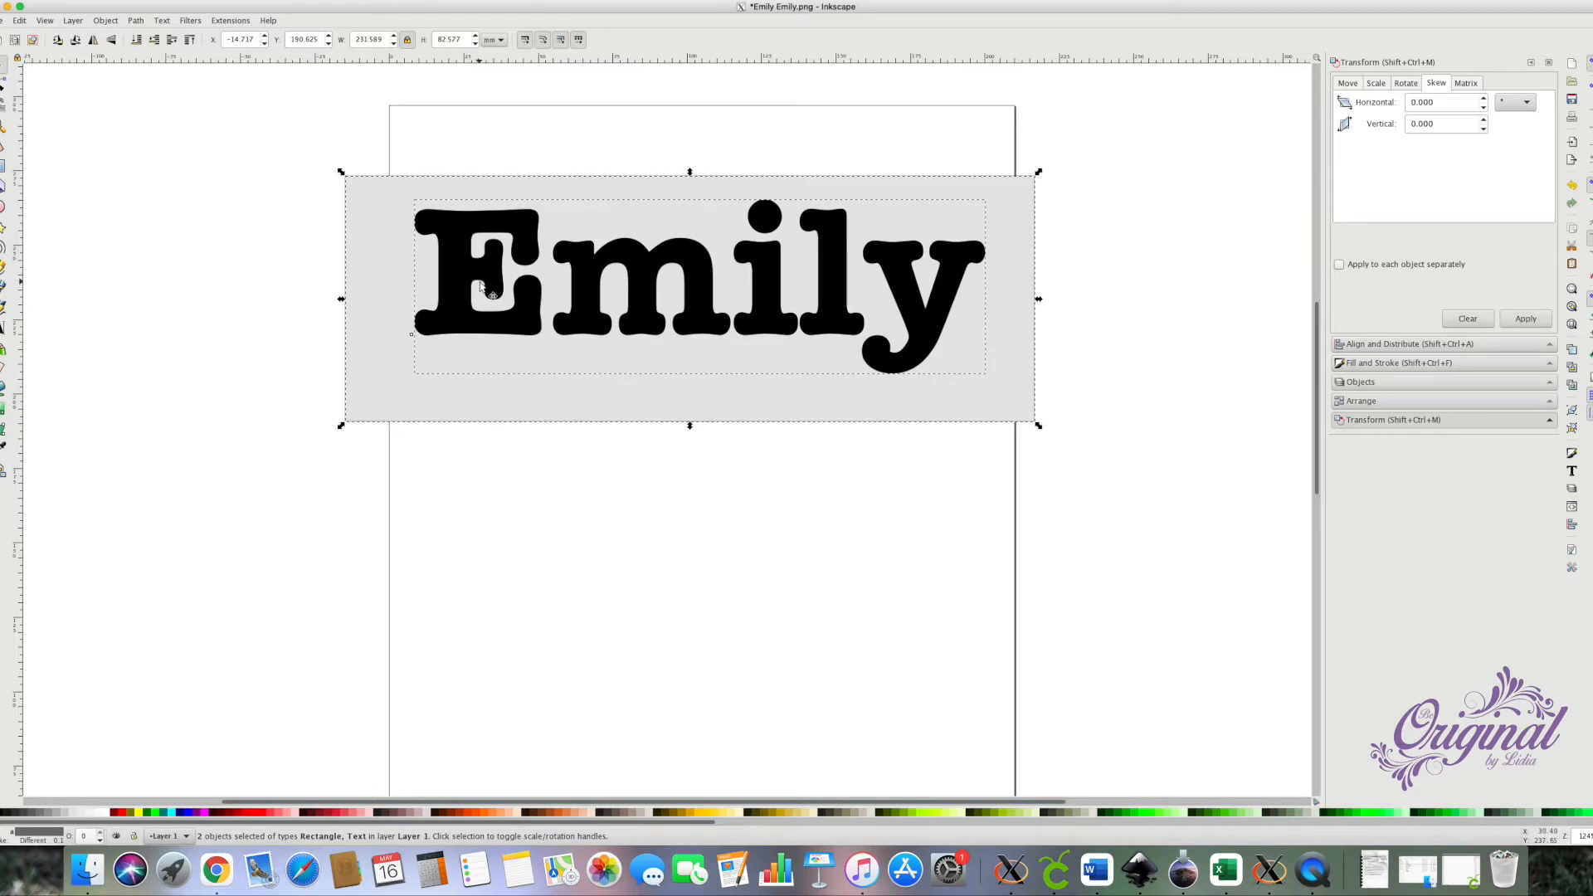
left_click(137, 22)
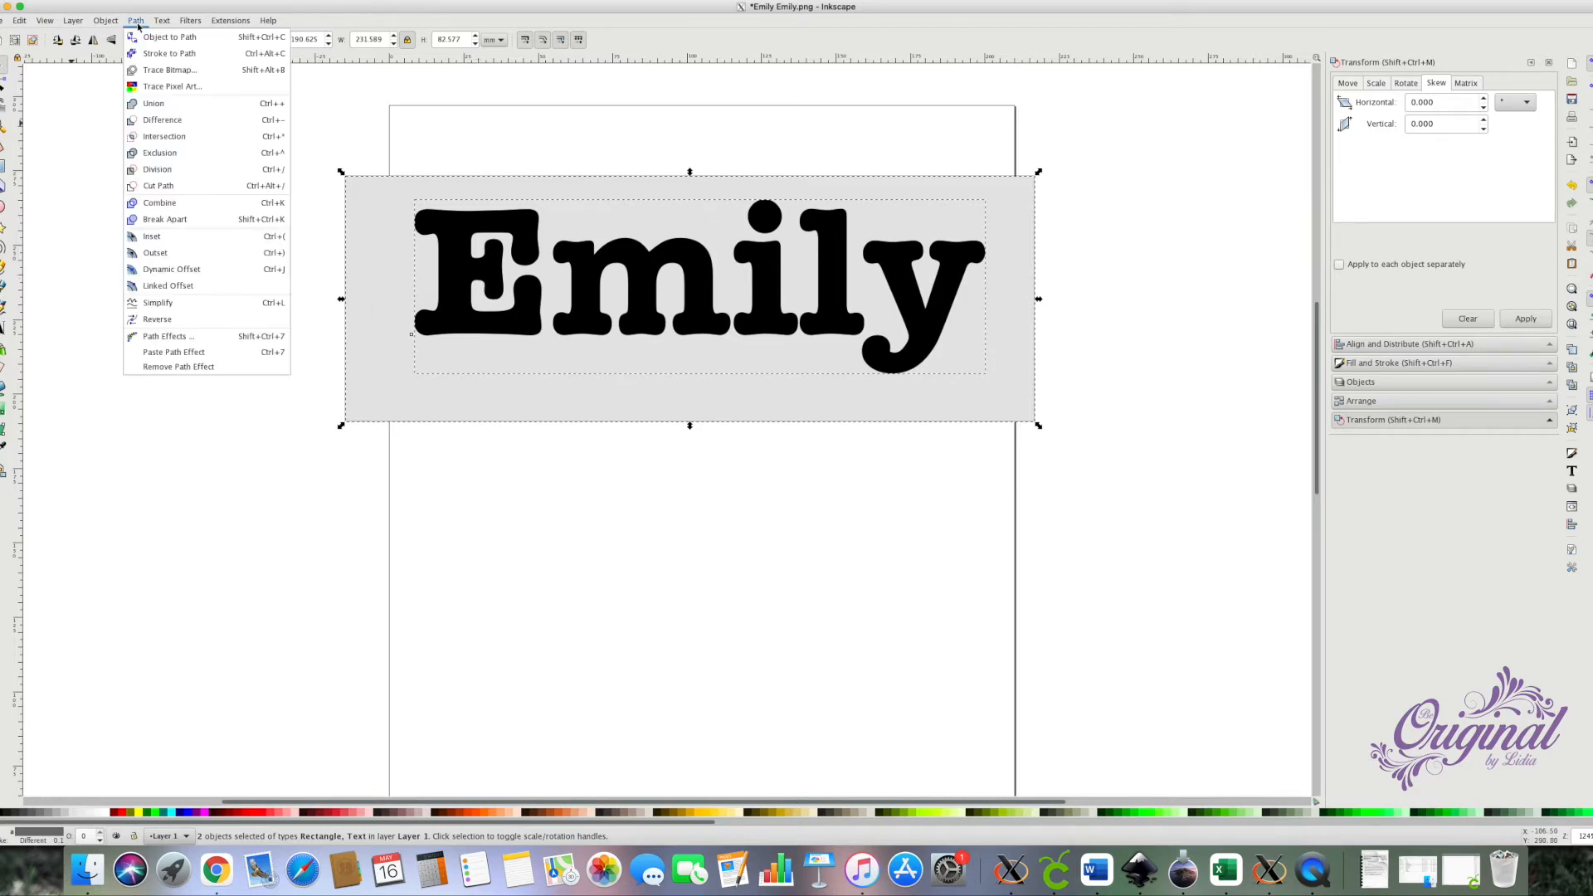
left_click(169, 140)
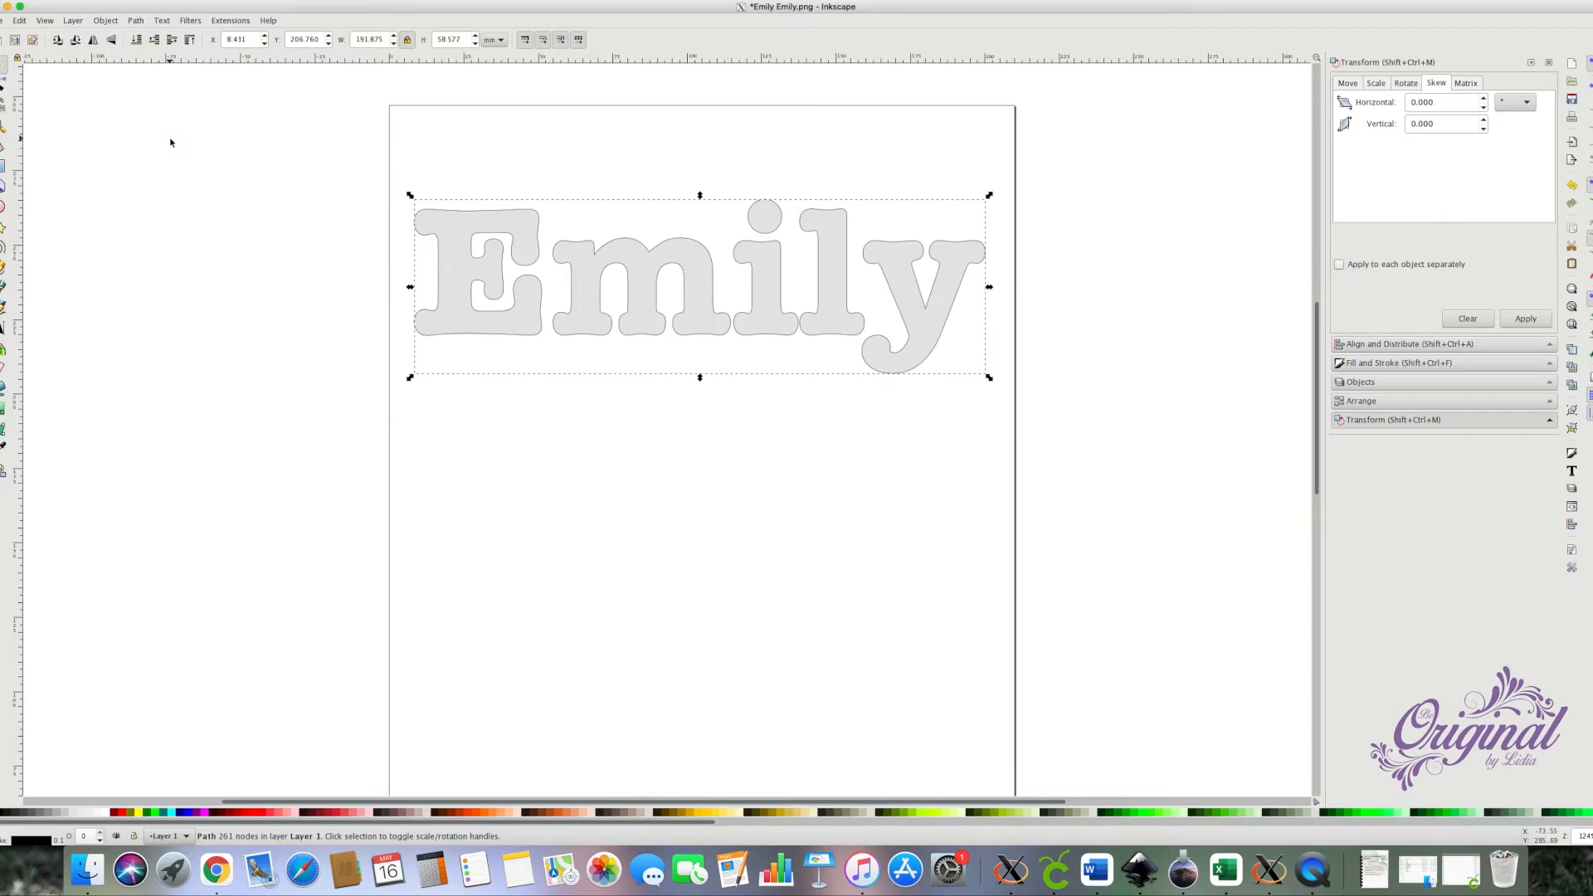
Move the intersected lettering slightly up the page and display the list of objects in the document.
left_click_drag(480, 271, 486, 266)
left_click_drag(591, 265, 586, 250)
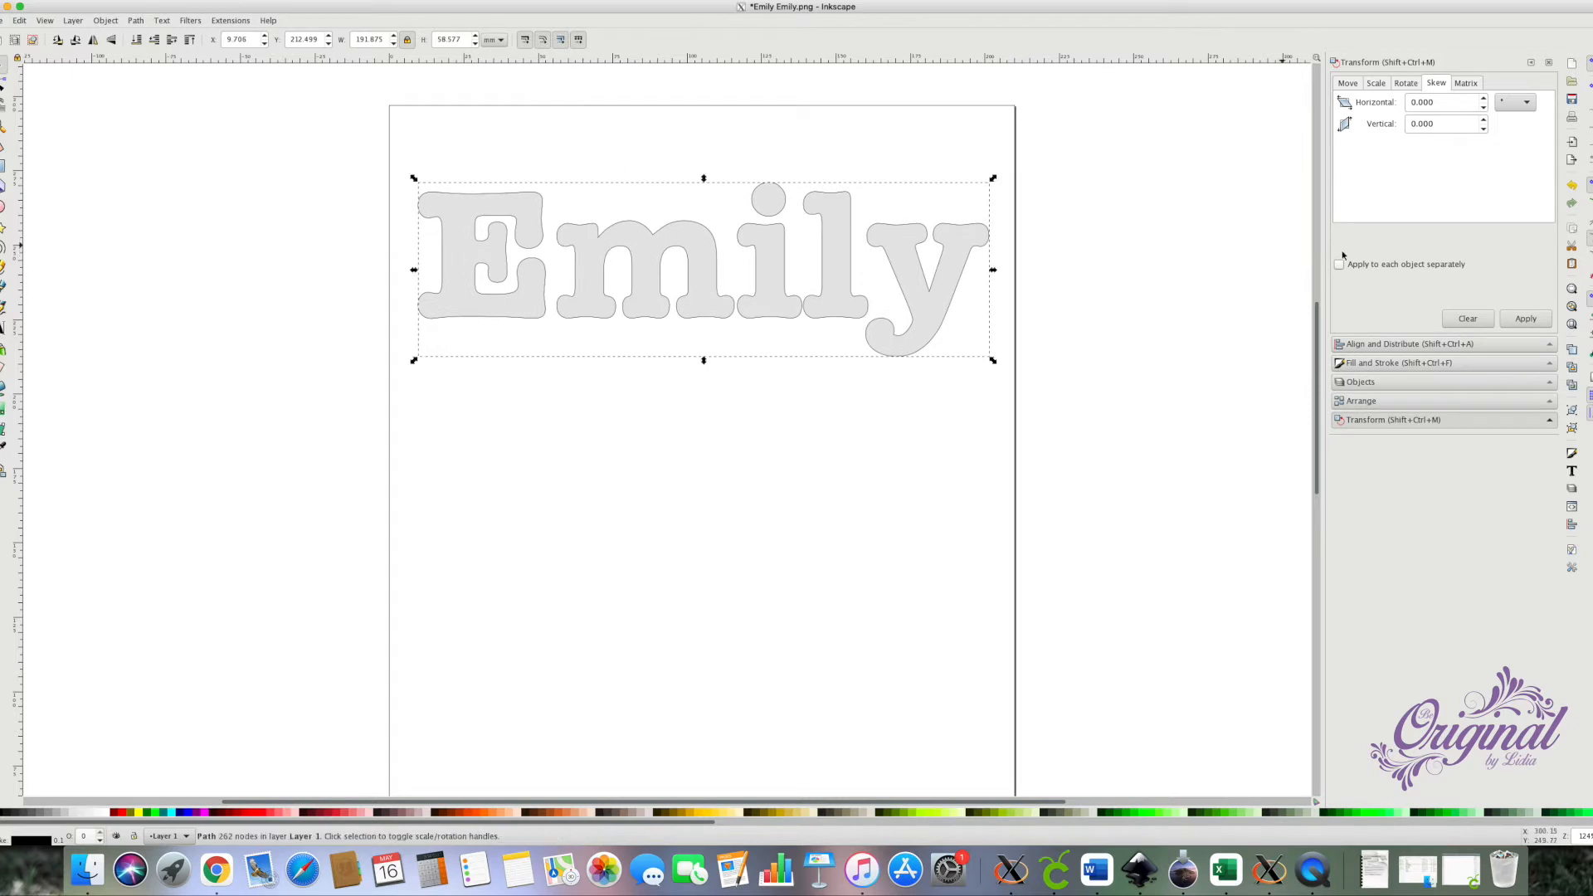
left_click(1361, 383)
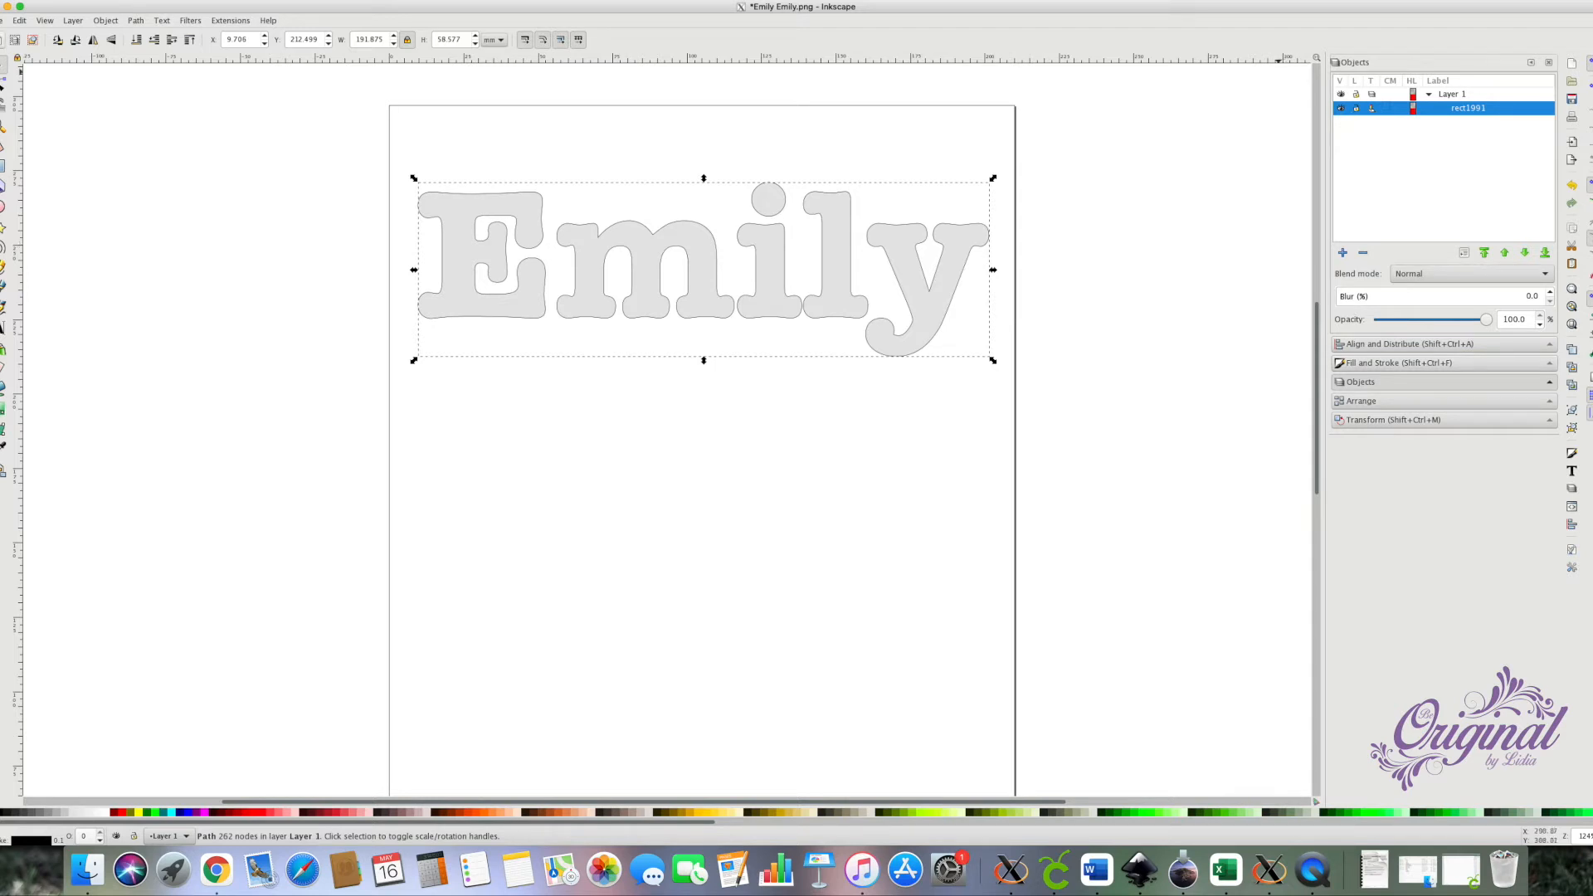
Save the document under the name Emily2 as Inkscape SVG (*.svg) in the Emily 5th folder.
left_click(3, 20)
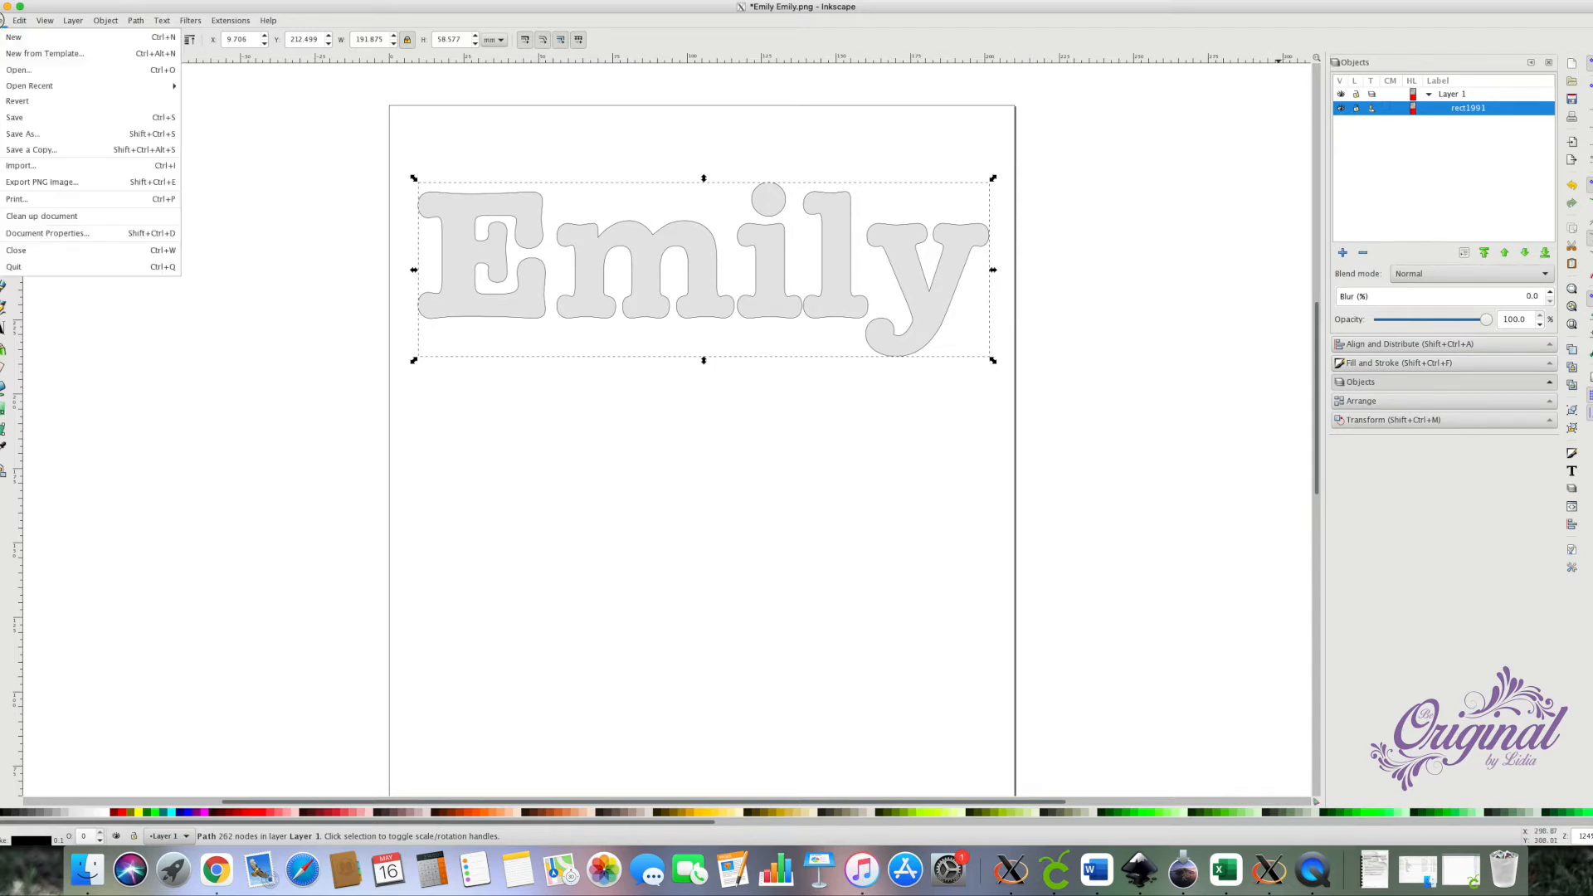
left_click(22, 134)
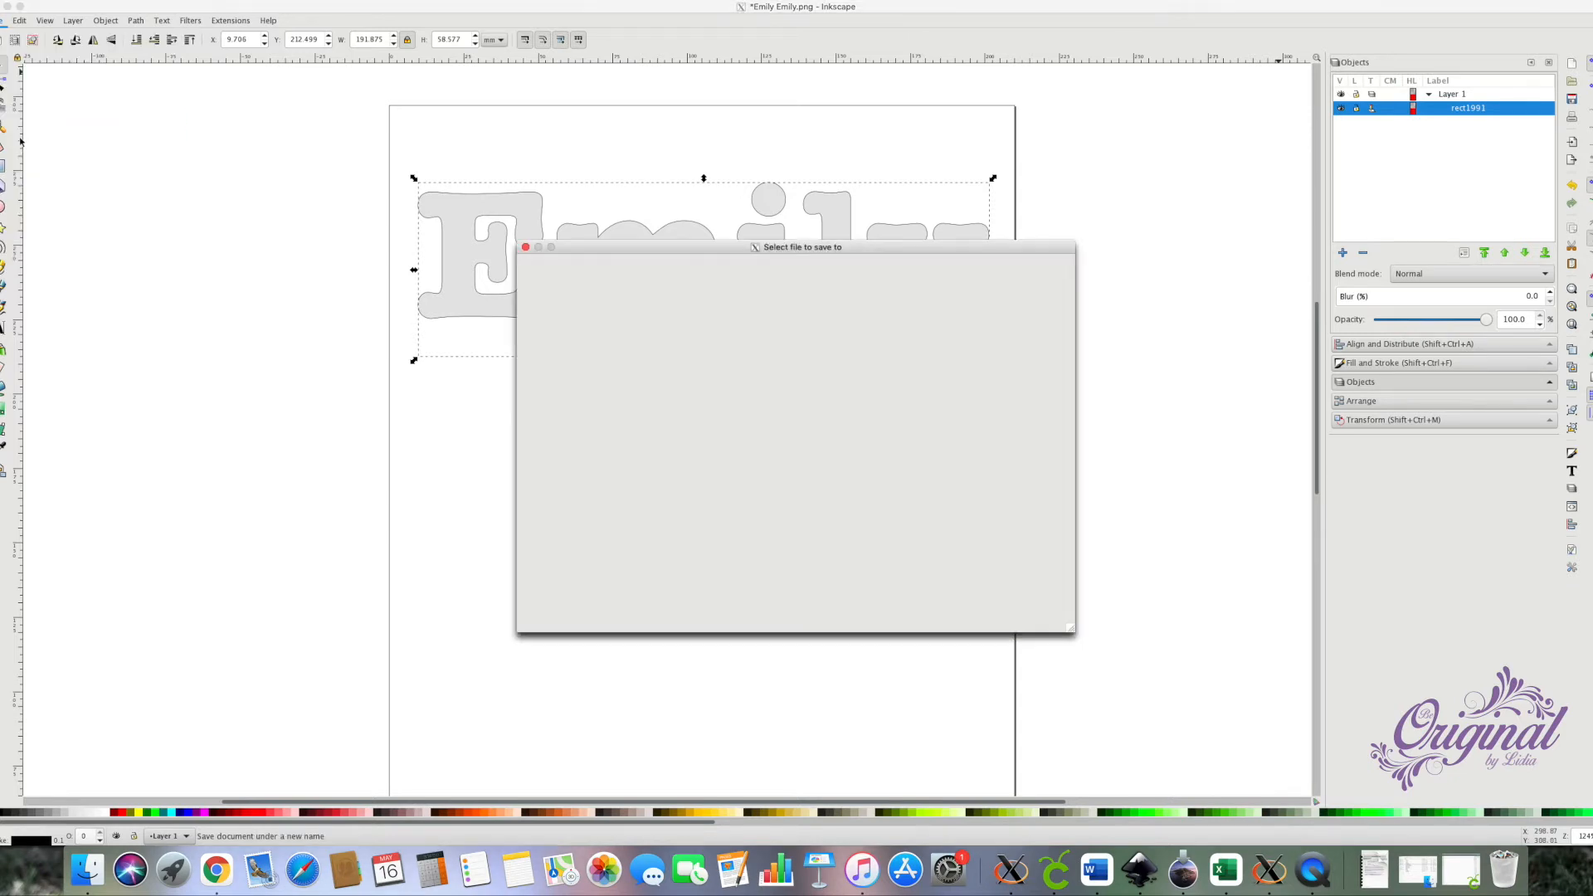
left_click(986, 591)
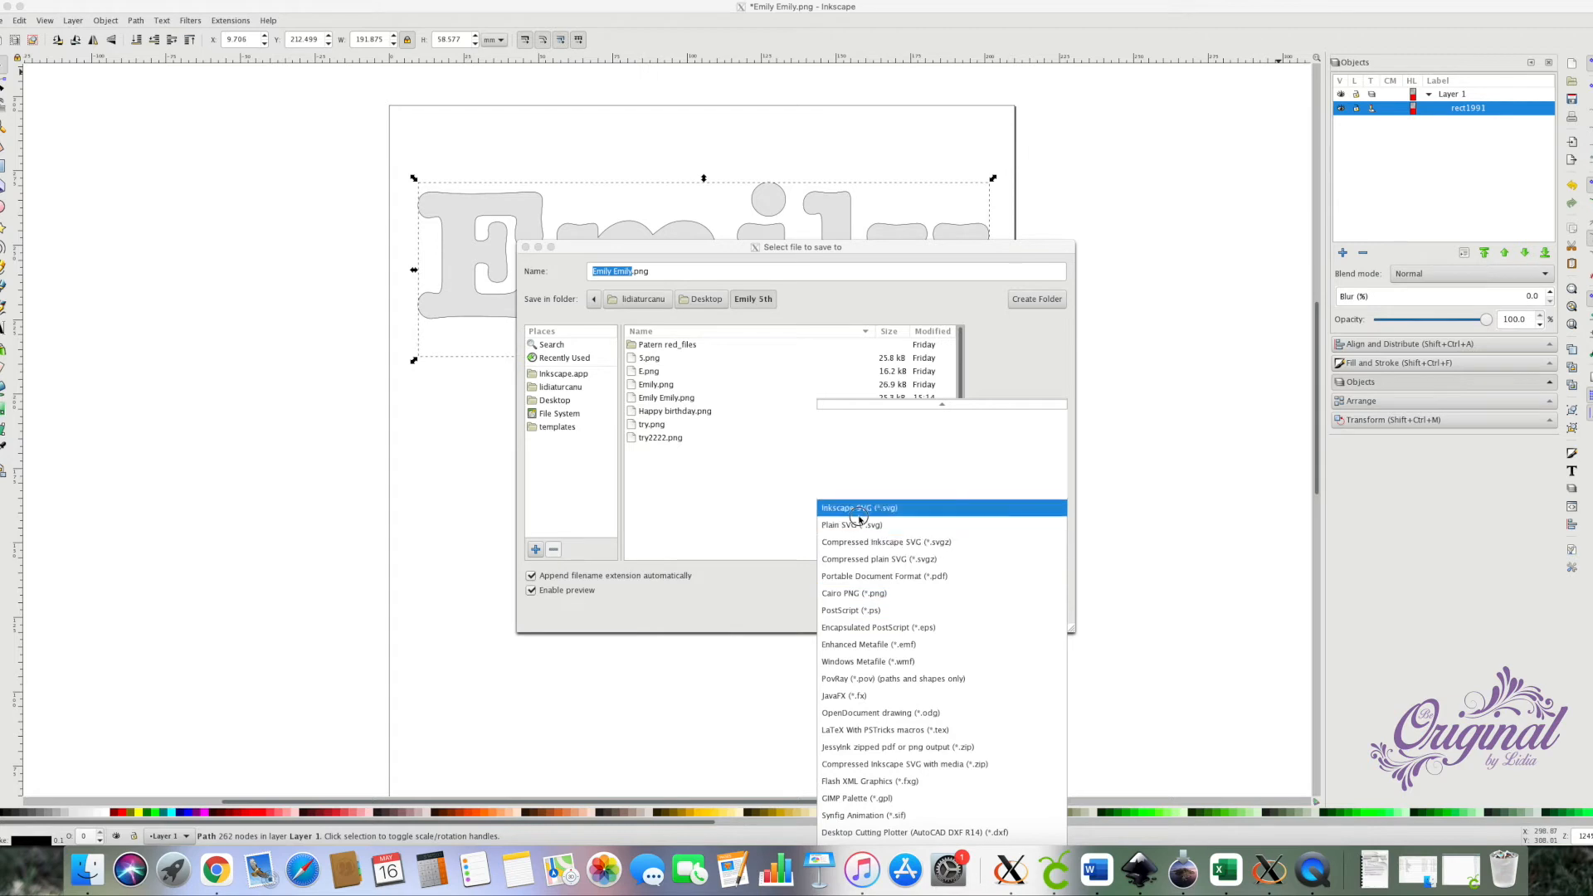
left_click(858, 509)
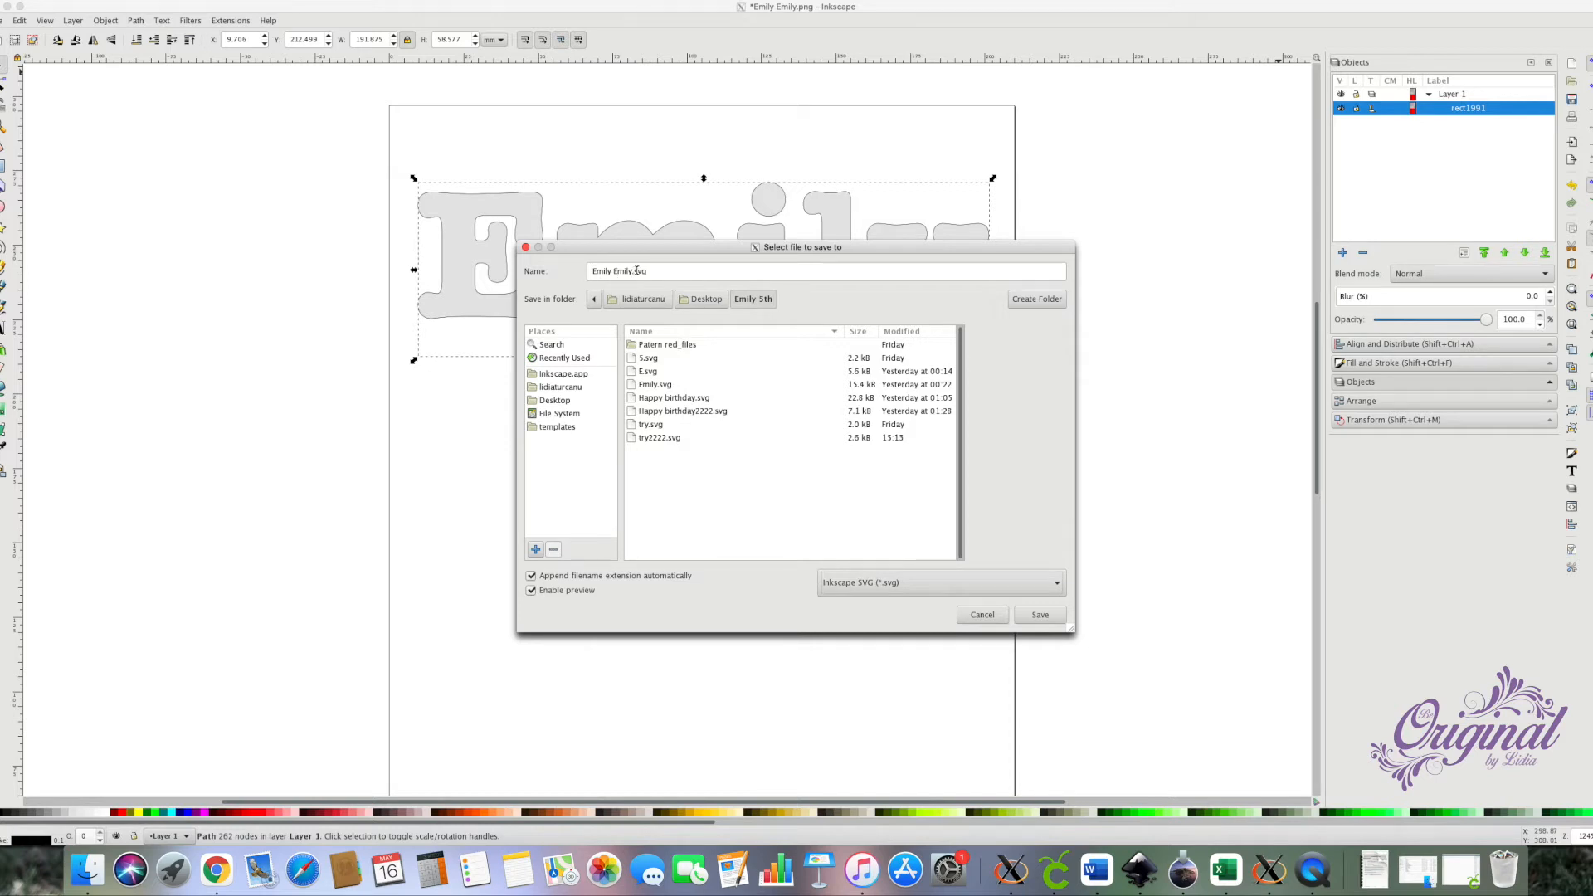
left_click_drag(648, 271, 445, 283)
type("Emil")
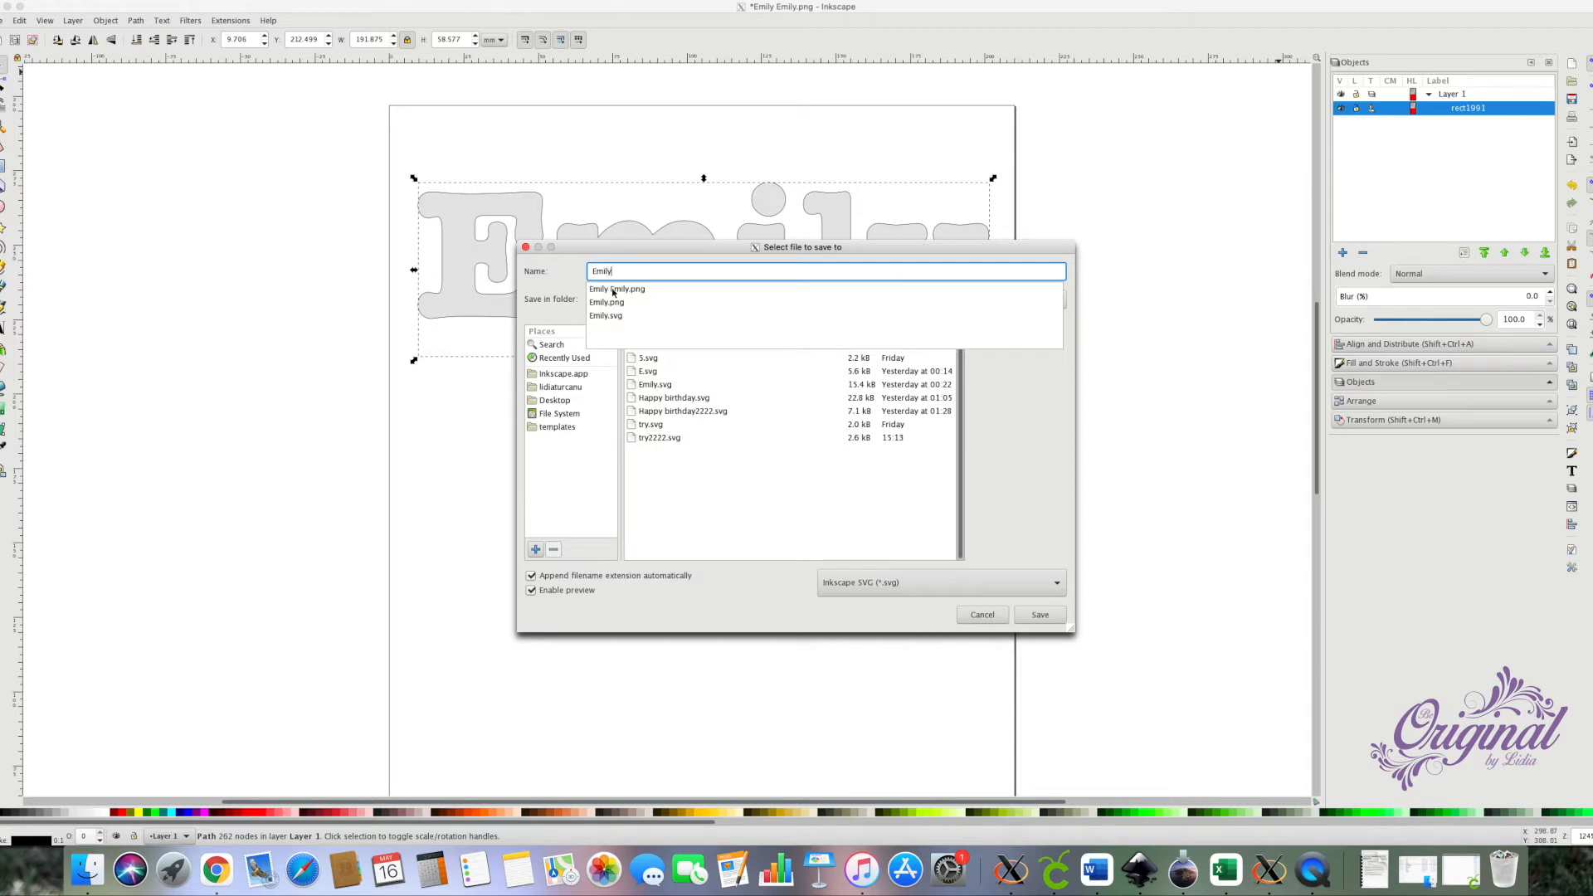
type("y")
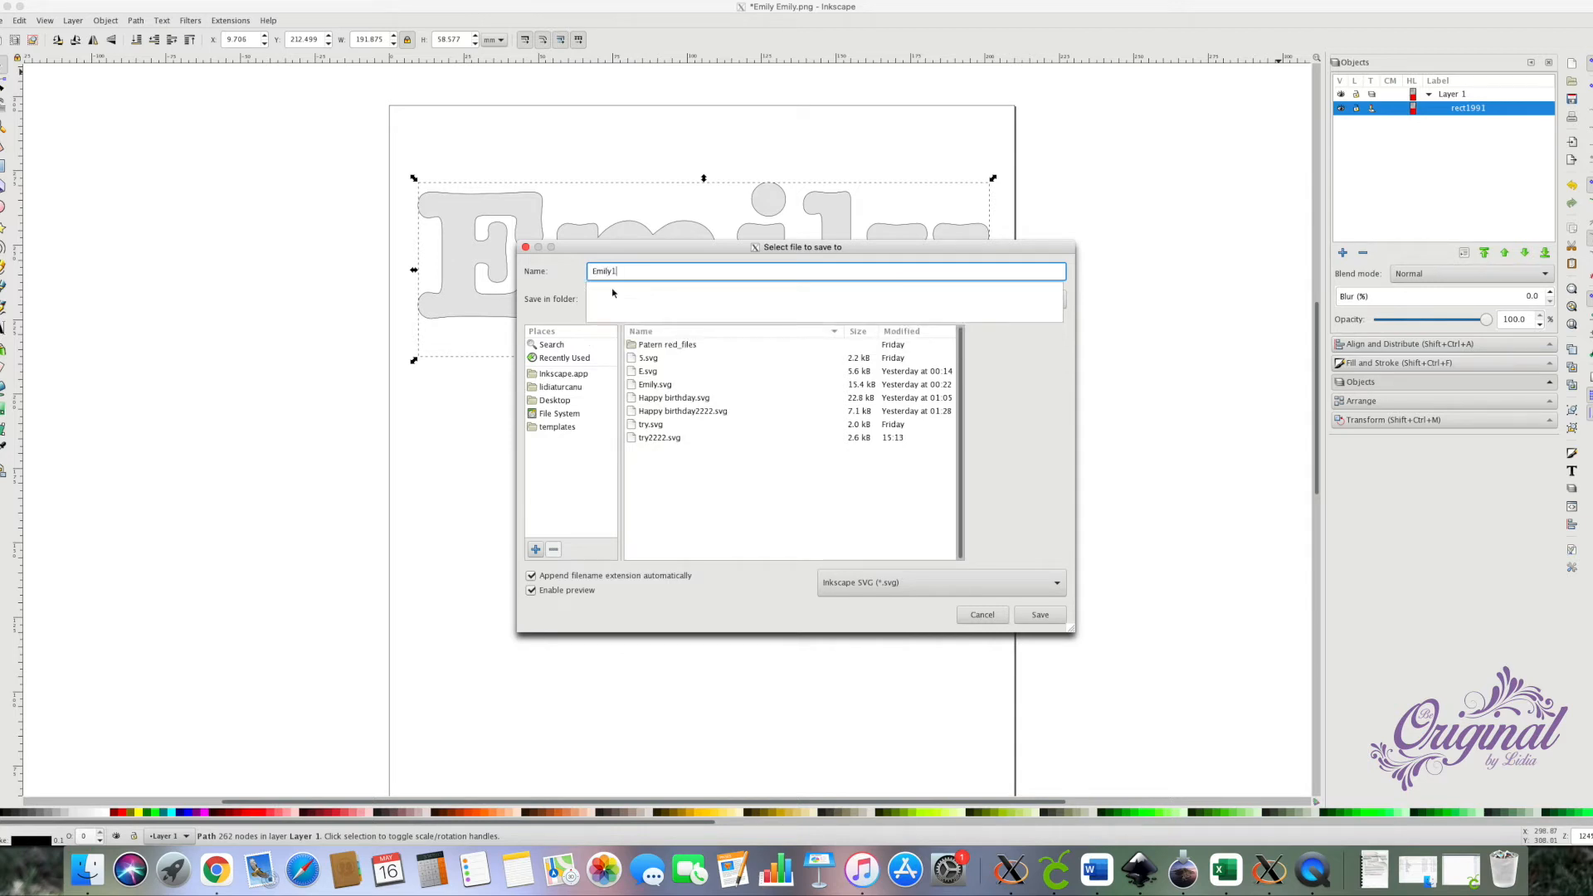
type("1")
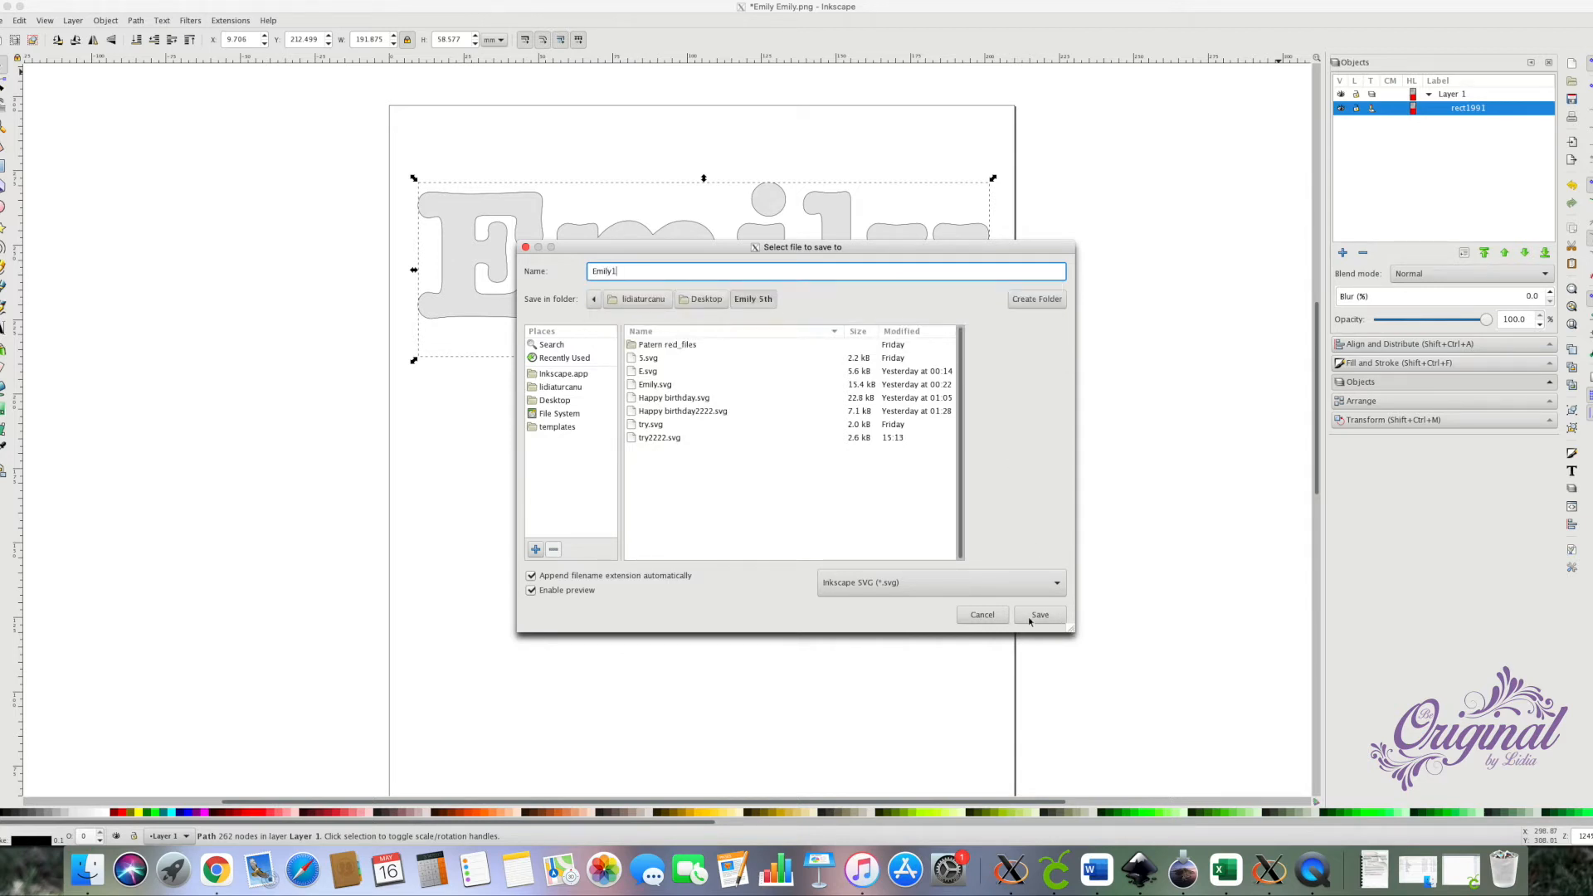
key("BackSpace")
type("2")
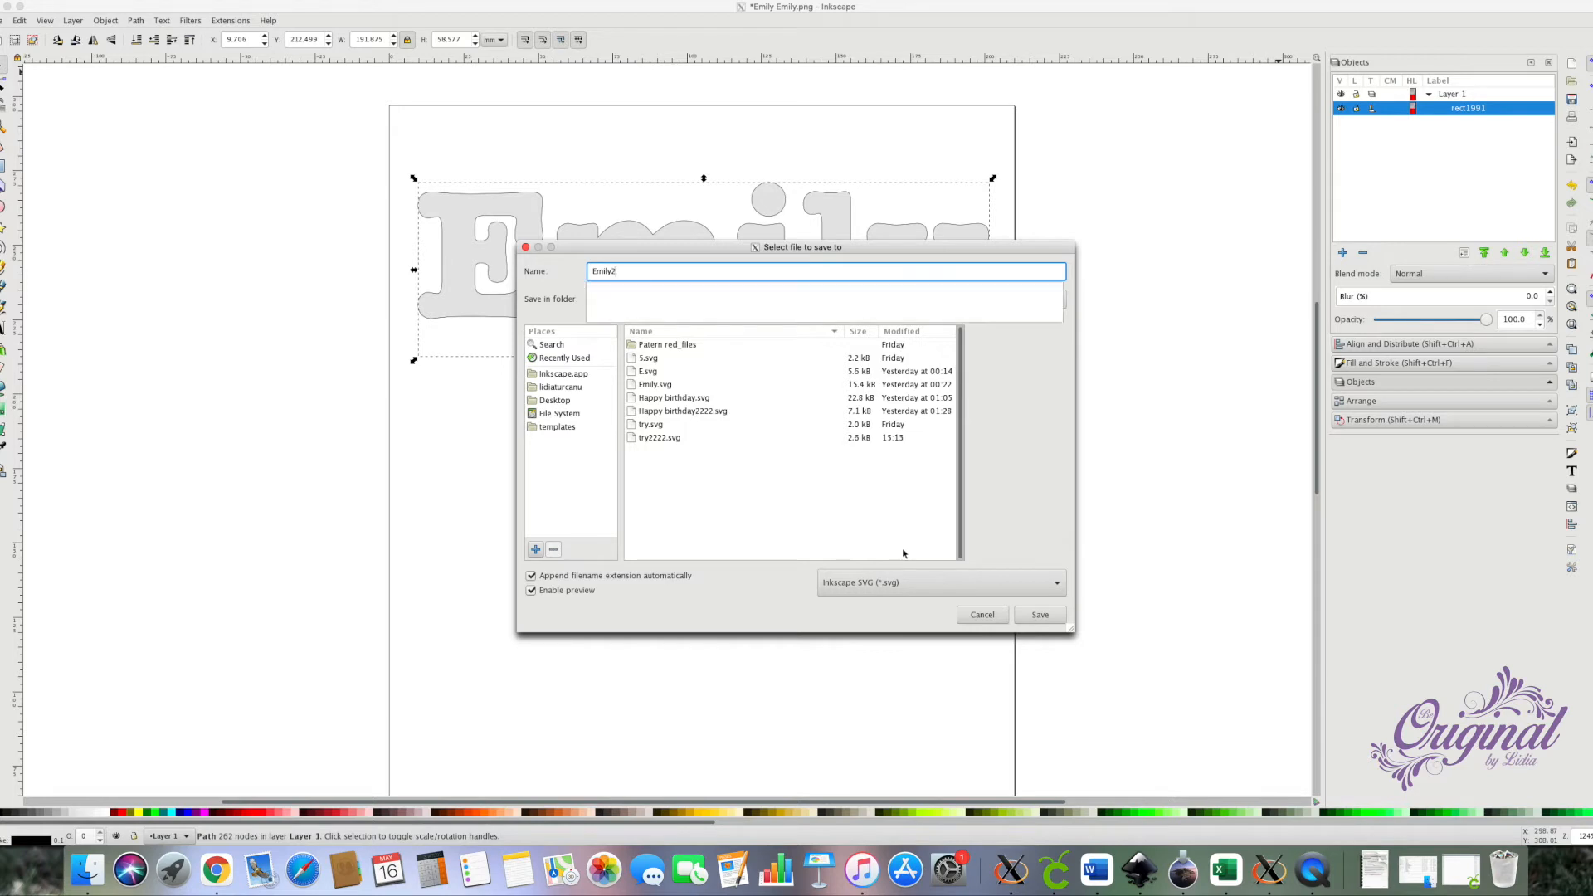
left_click(1040, 620)
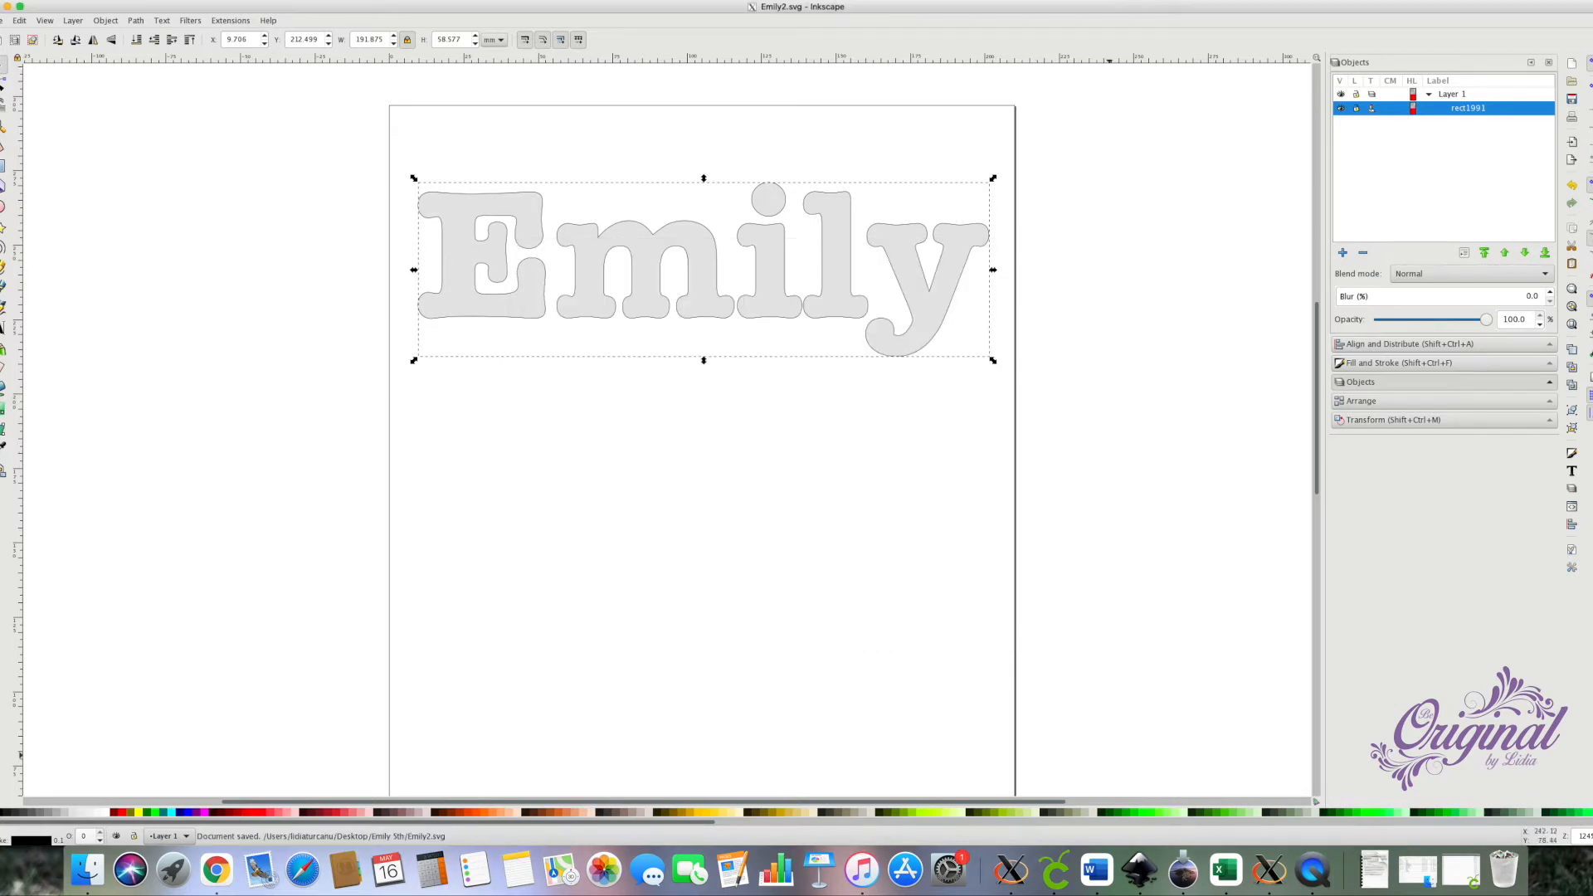
Switch to Cricut Design Space and upload Emily2.svg from the Emily 5th folder as a cut image.
left_click(1461, 870)
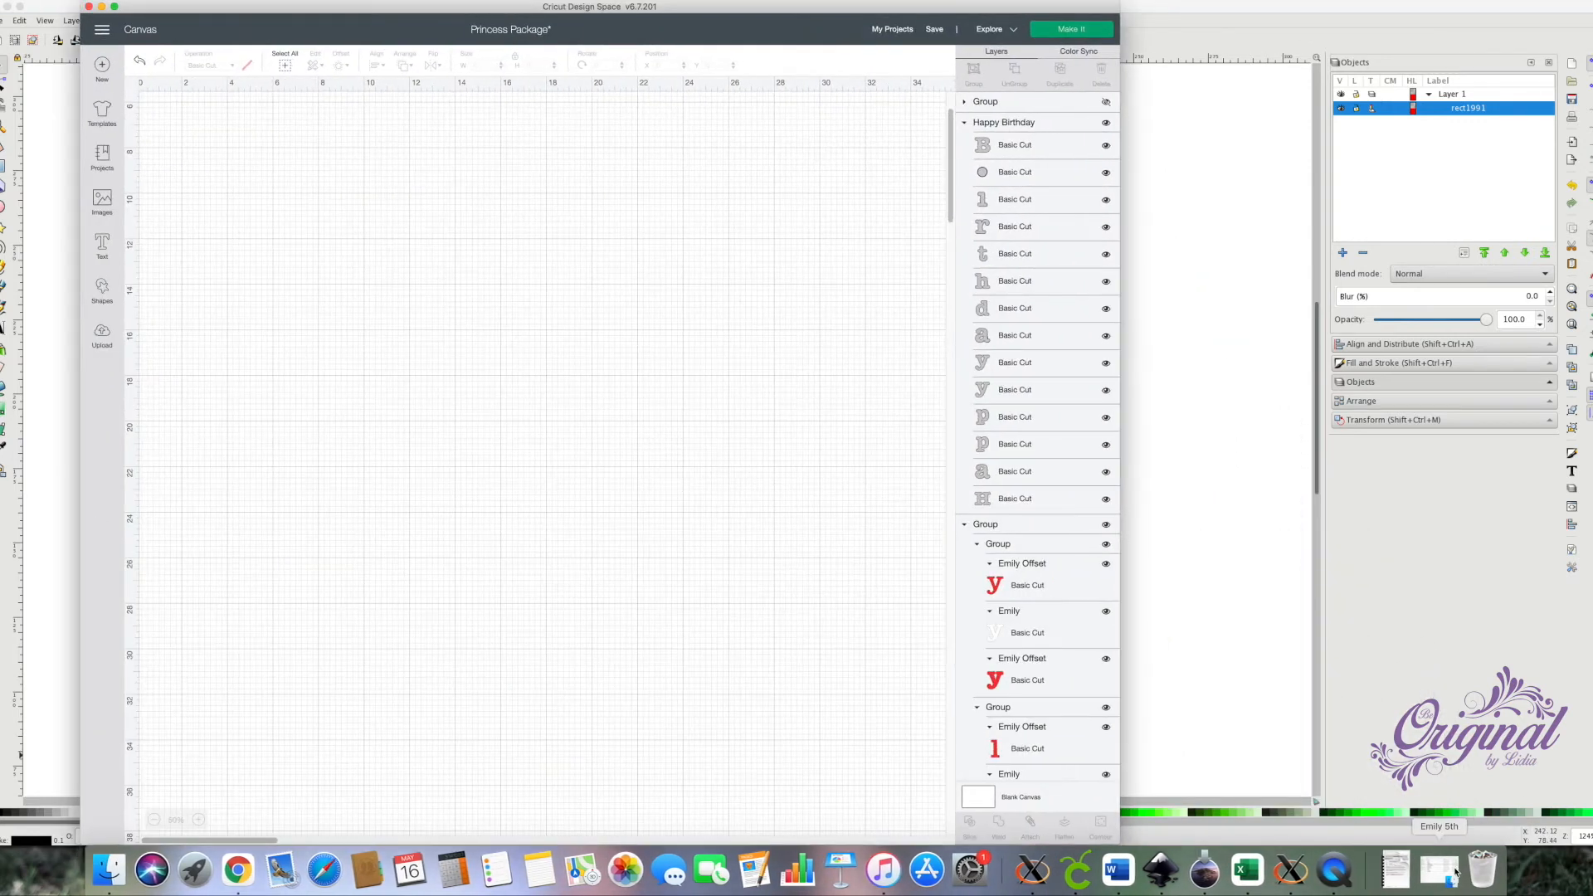
left_click(101, 334)
left_click(398, 380)
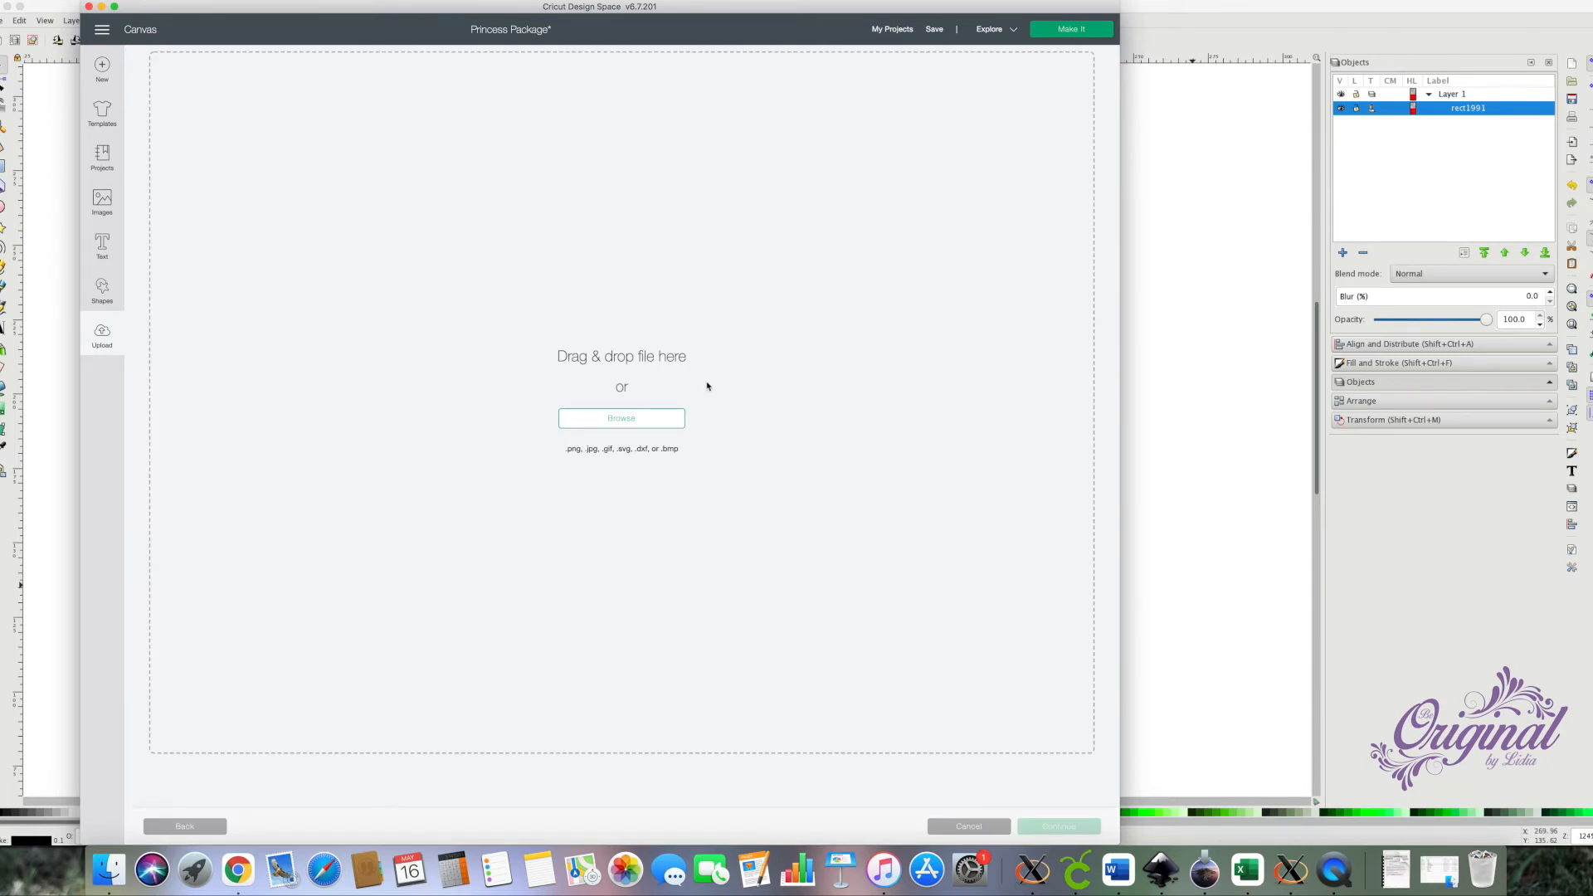
left_click(652, 417)
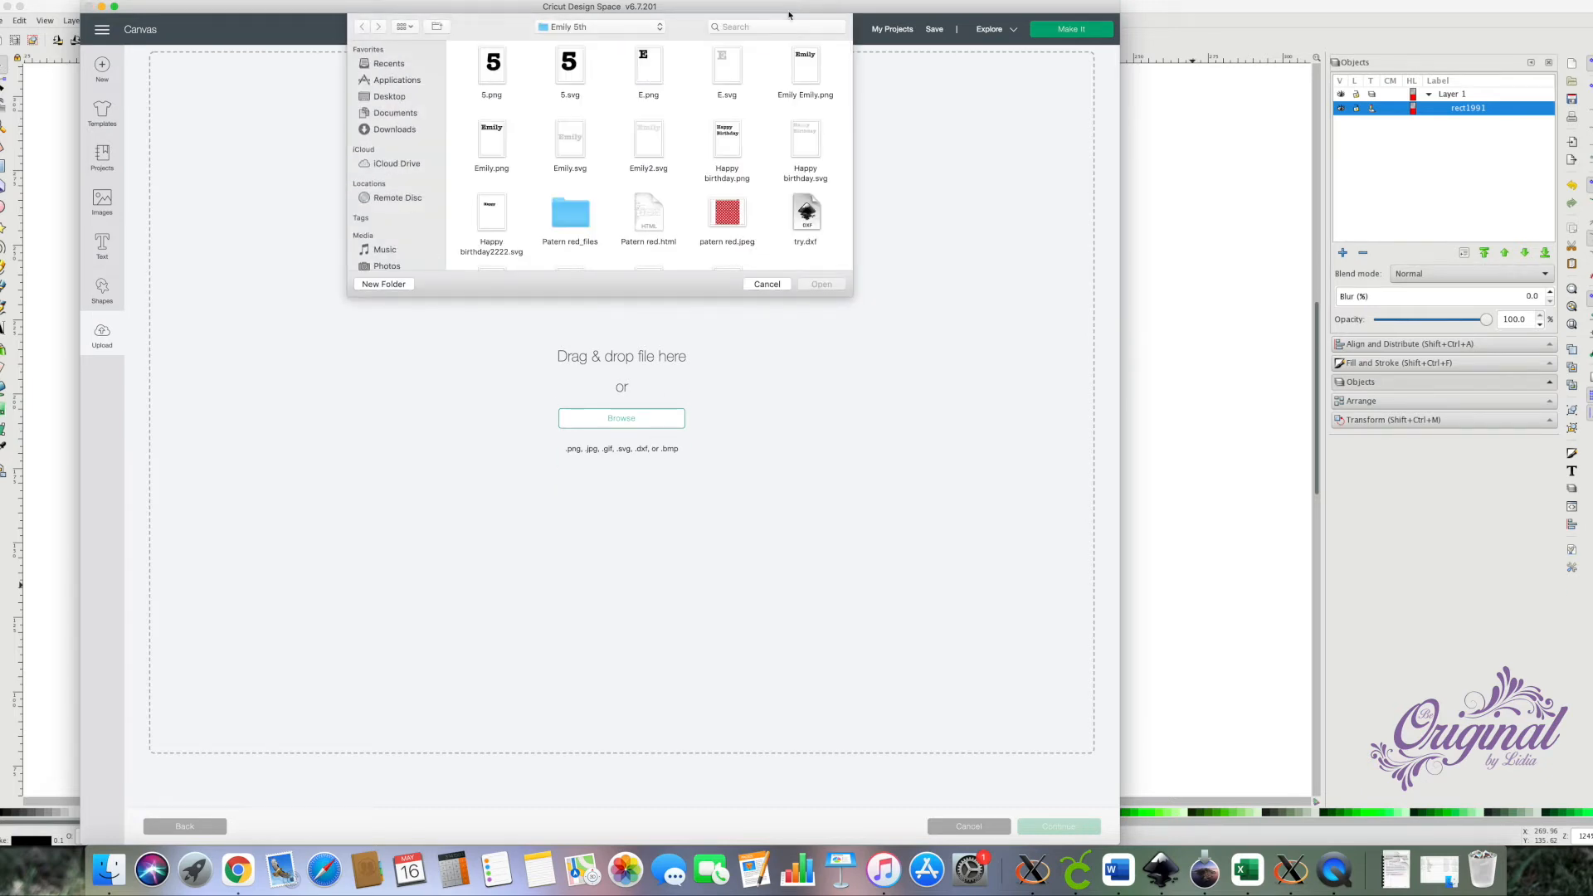
left_click(651, 146)
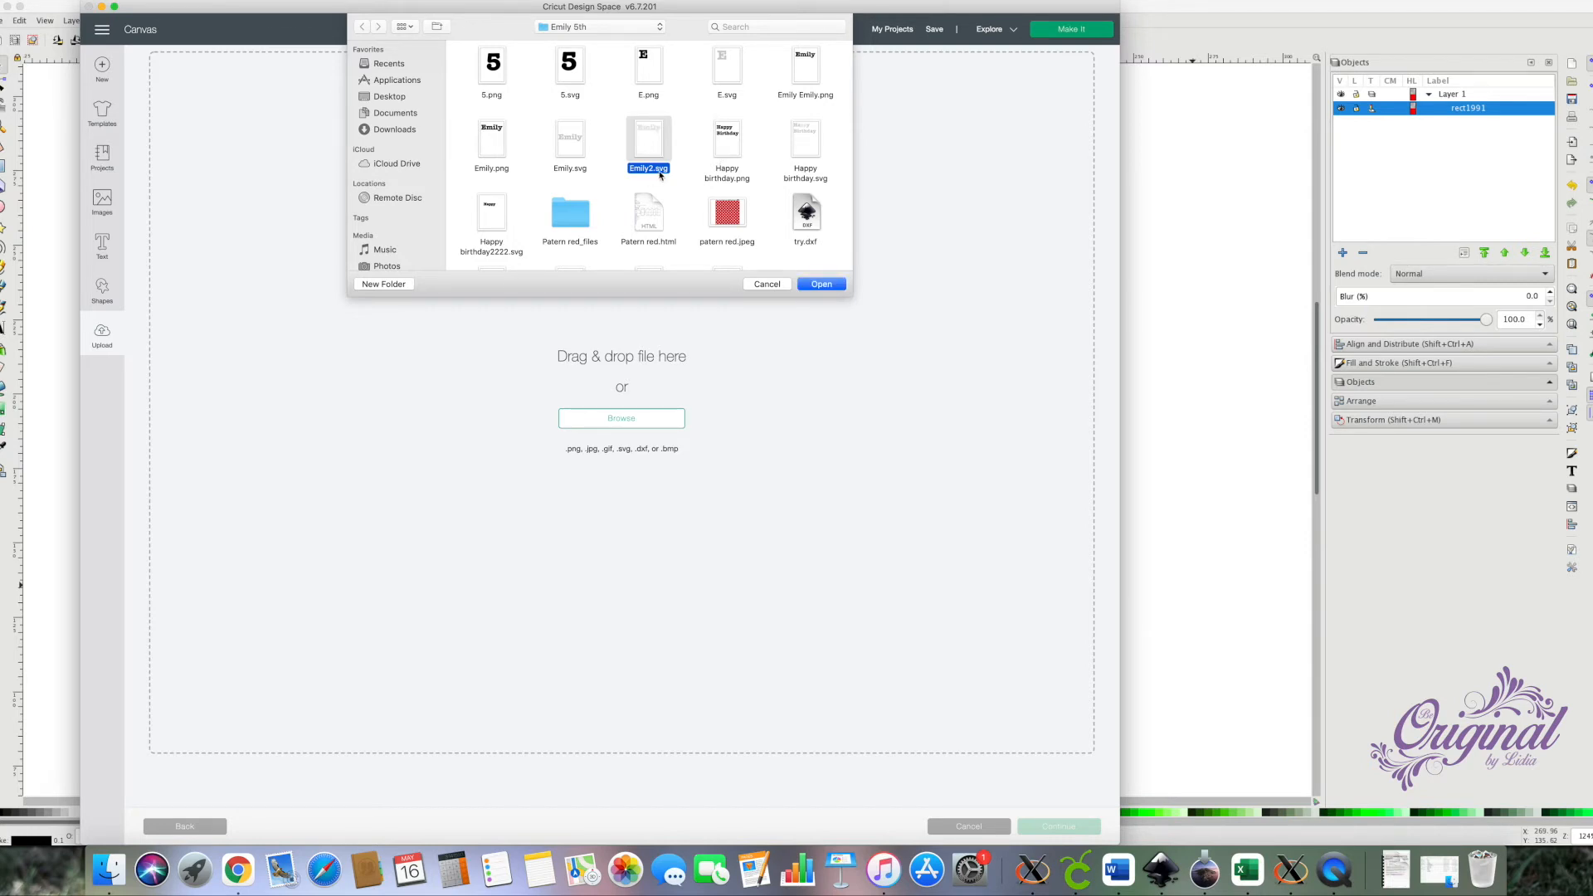
left_click(823, 285)
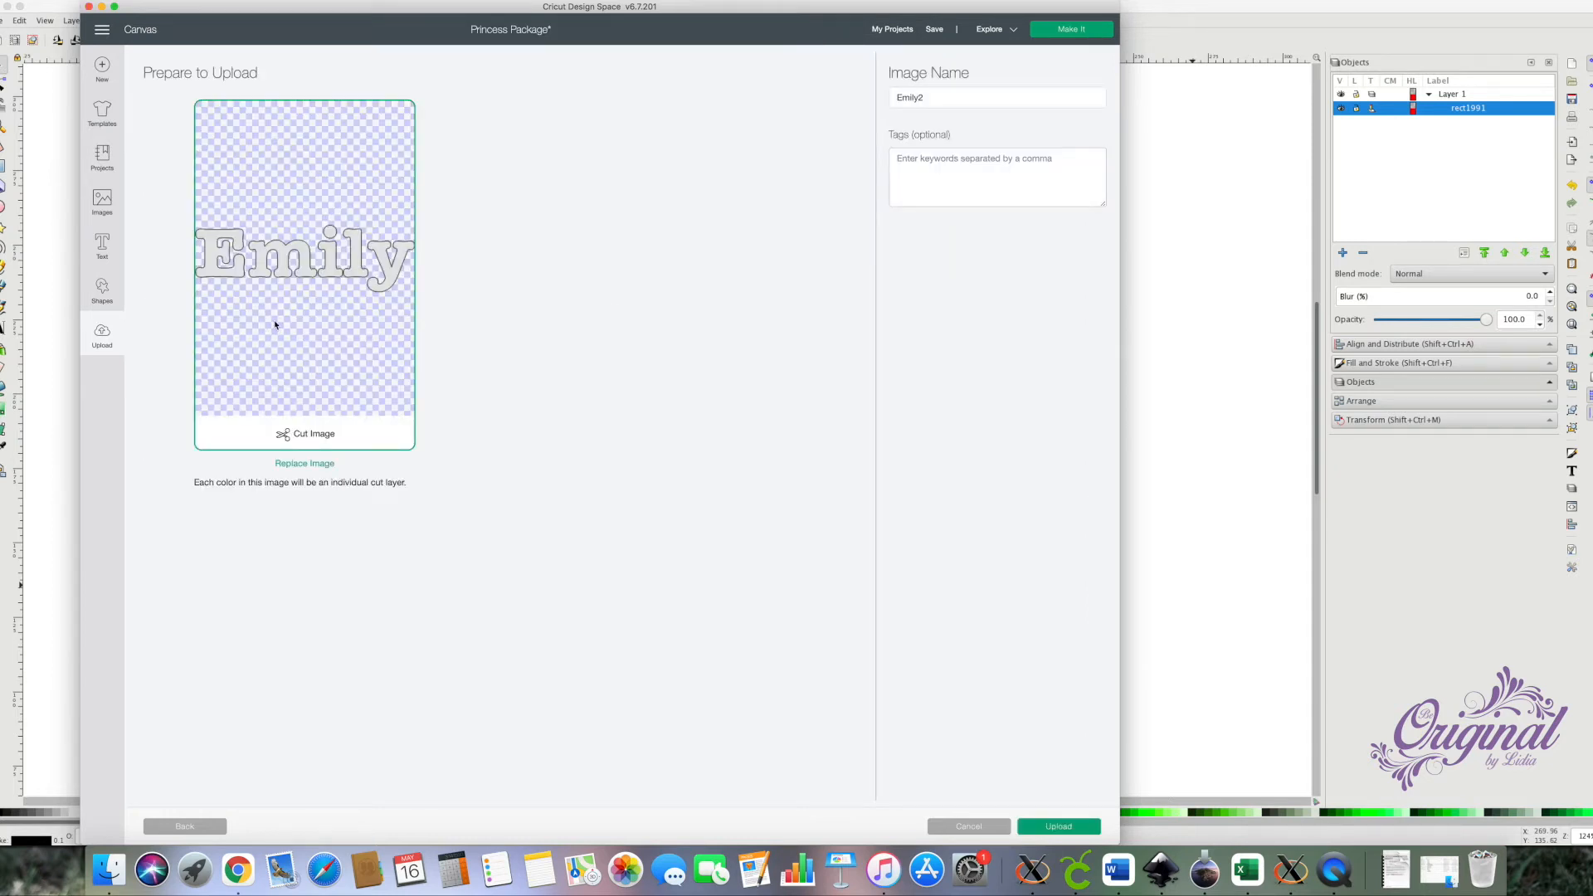
left_click(1082, 834)
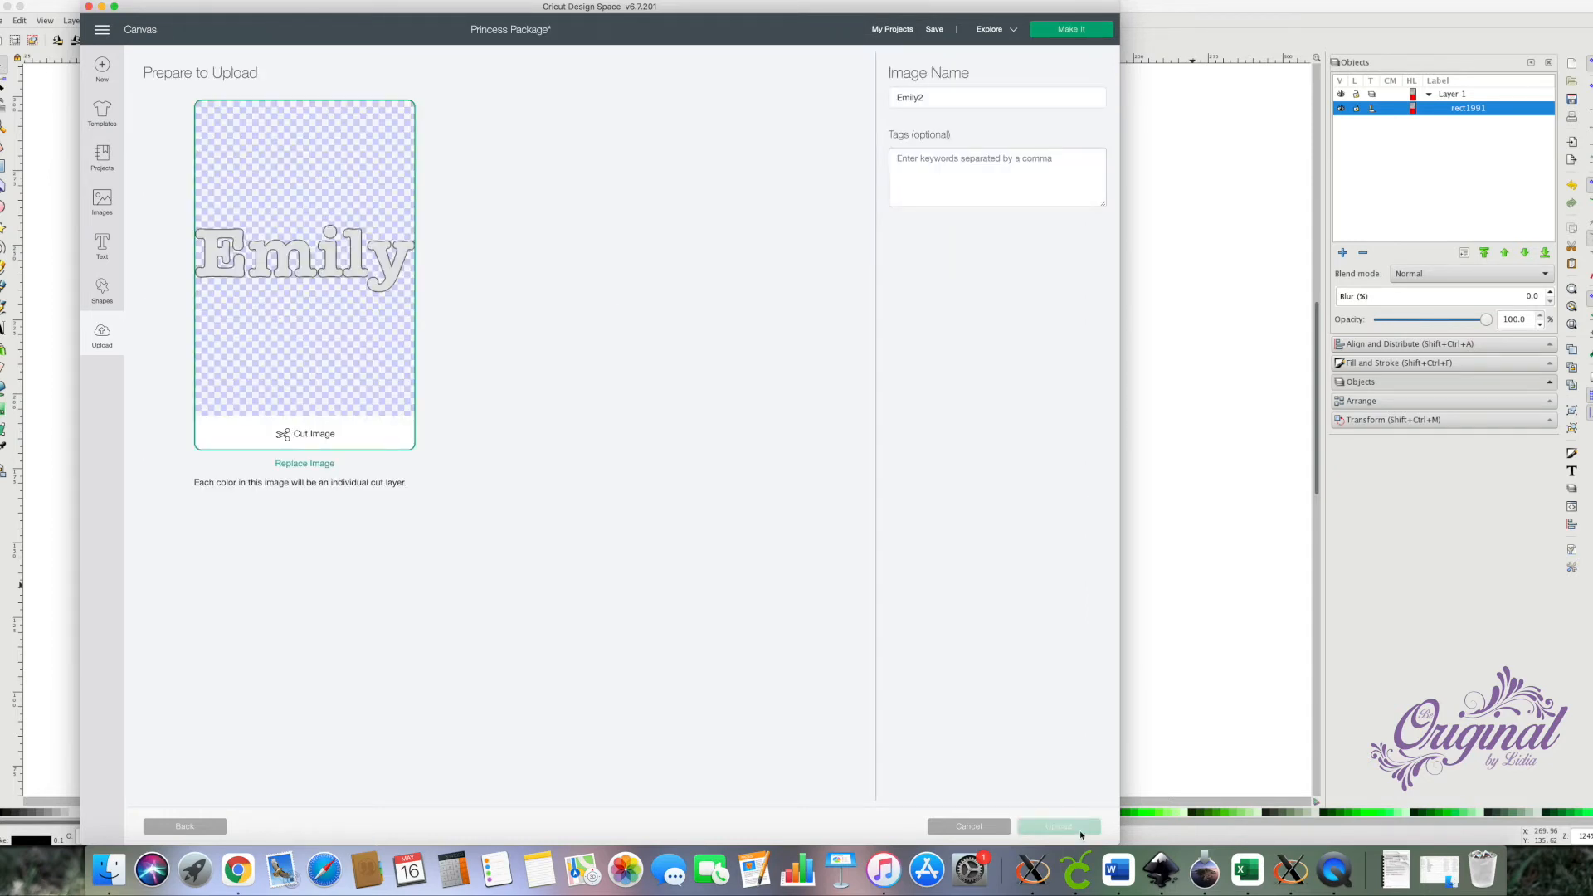
Insert the uploaded Emily2 image into the canvas and position it at about X 1.8 and Y 11.4 inches.
left_click(165, 583)
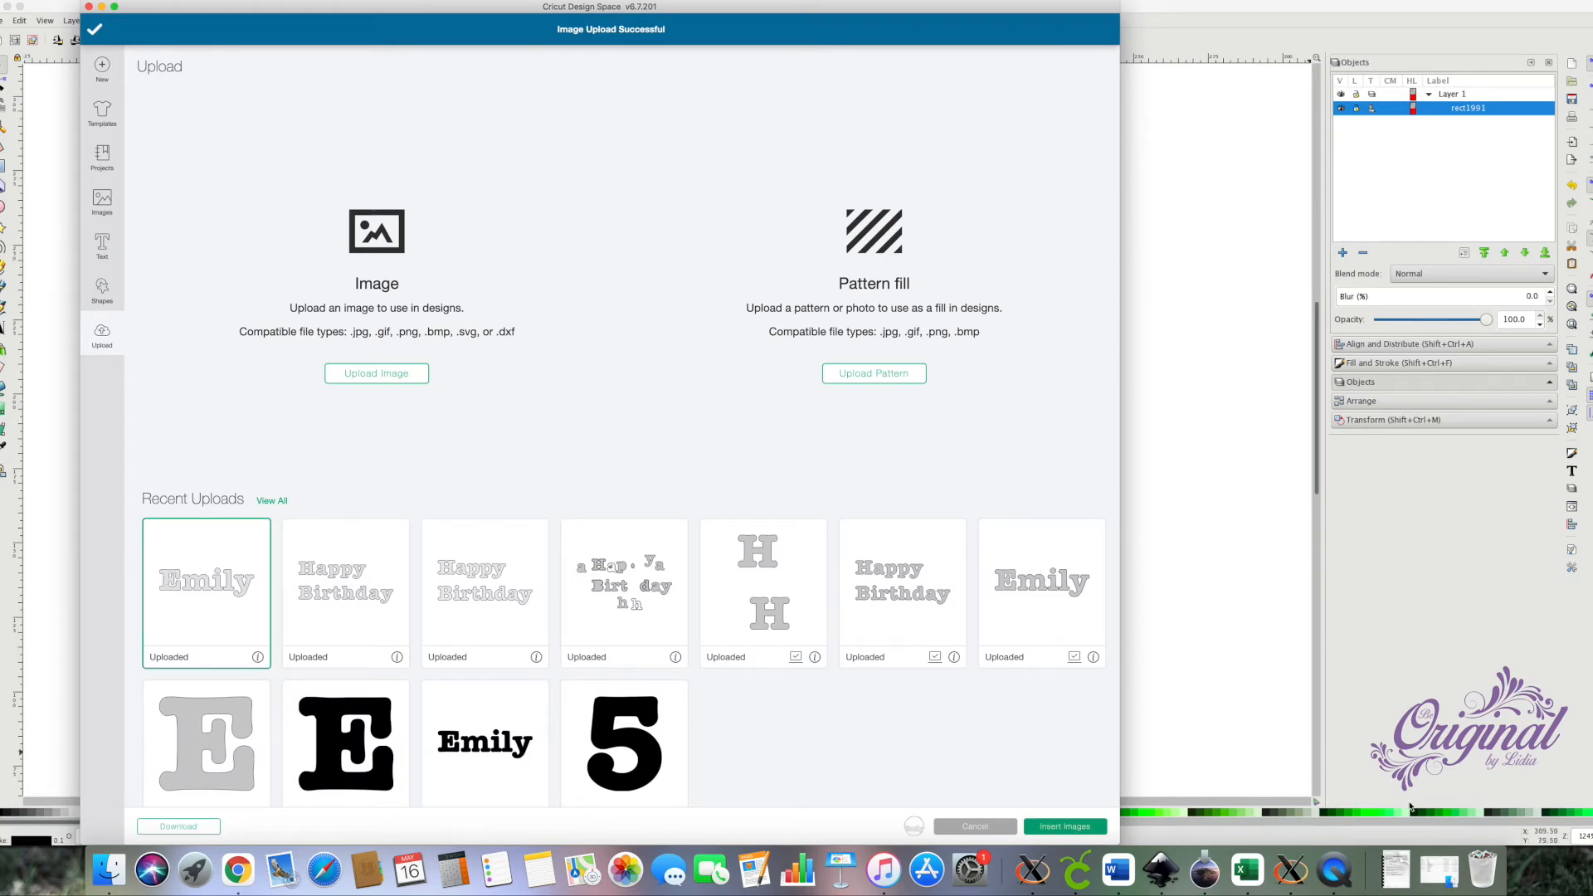
left_click(1059, 828)
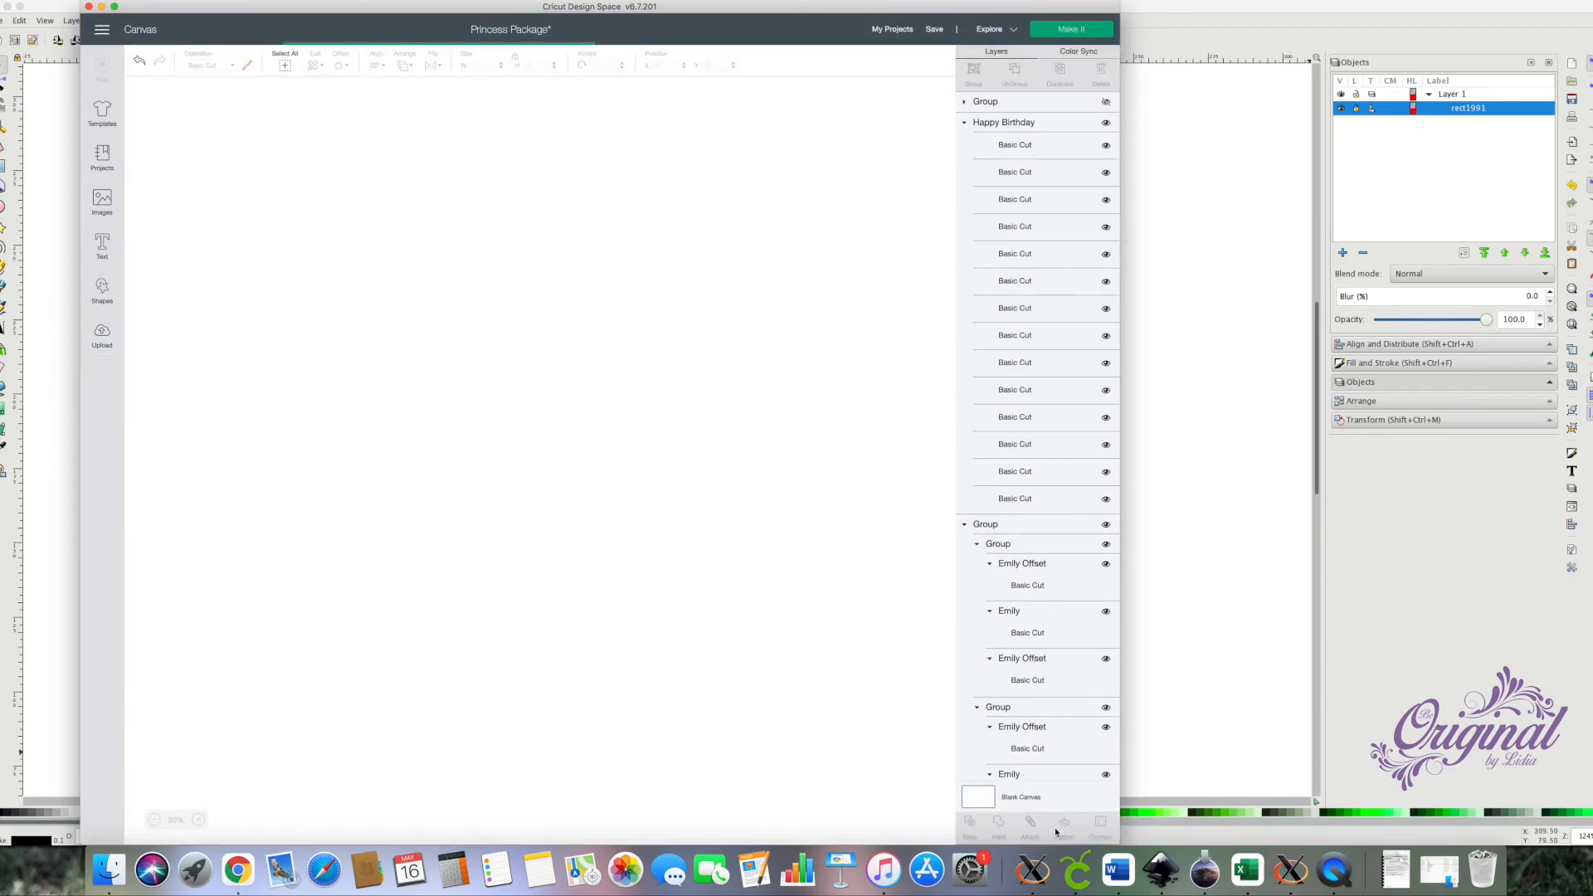
left_click_drag(725, 383, 635, 381)
left_click_drag(897, 418, 736, 423)
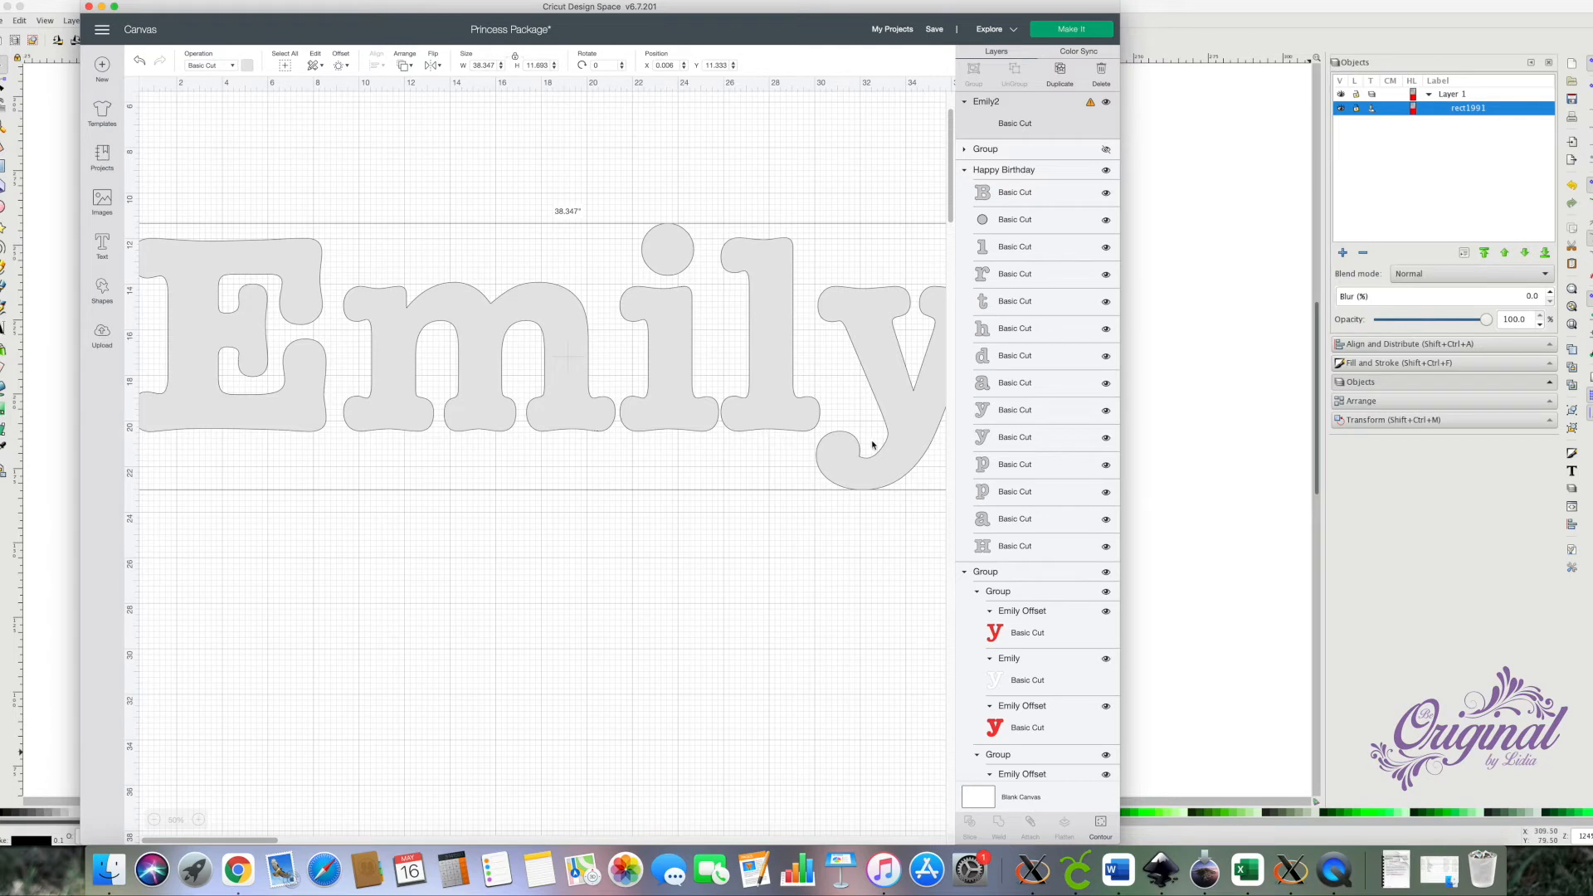
left_click_drag(289, 271, 330, 274)
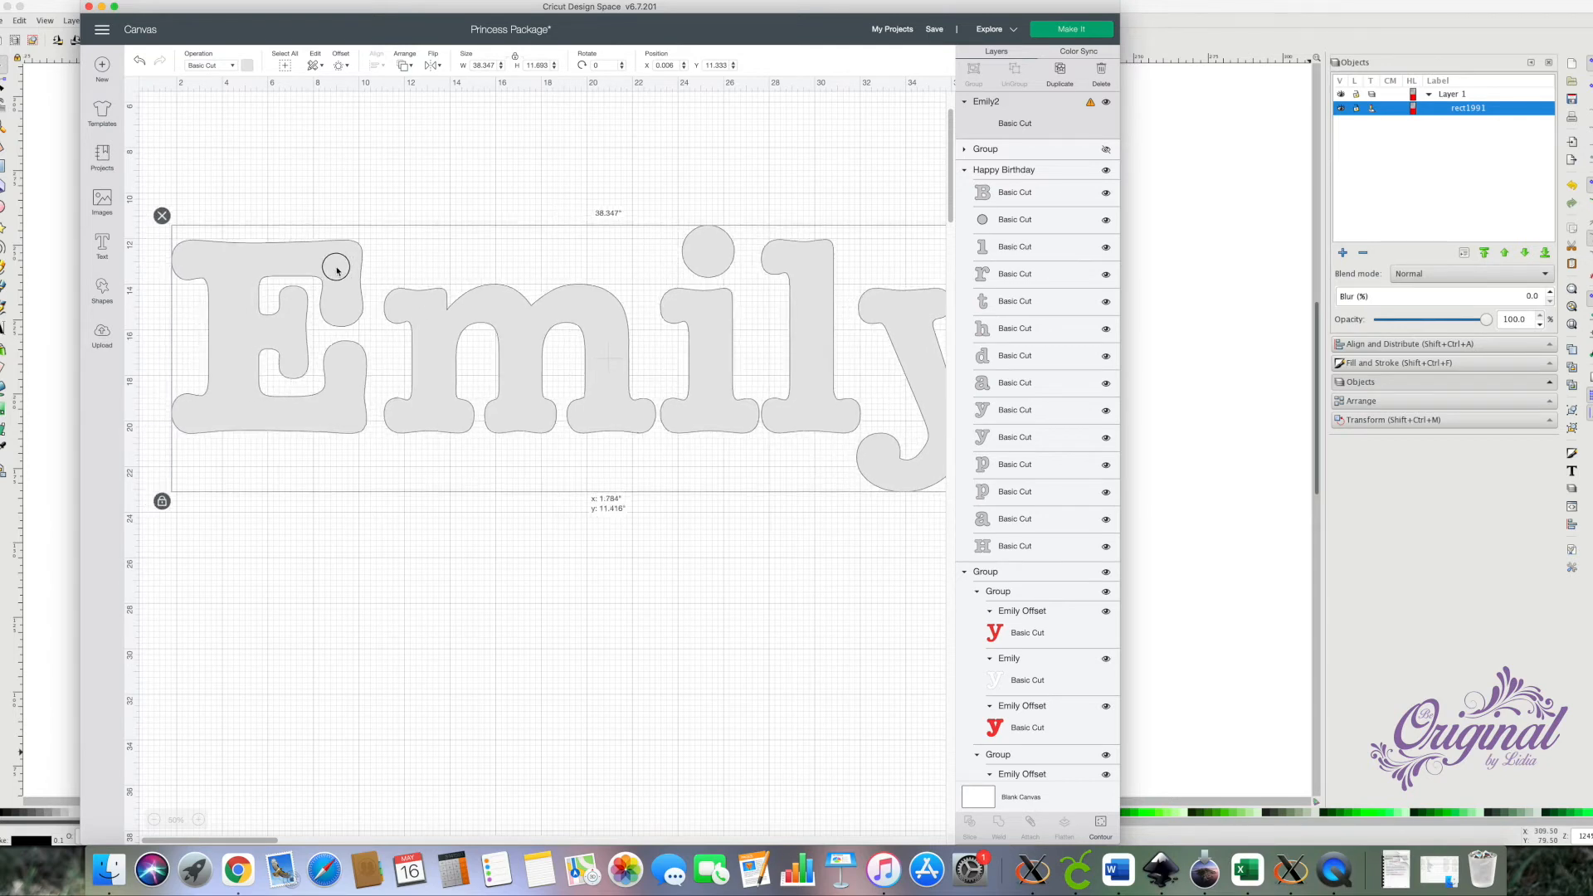
Scale the uploaded Emily2 lettering down proportionally to about 29.8 inches wide and move it so the whole word fits the visible canvas.
left_click(502, 68)
left_click(501, 68)
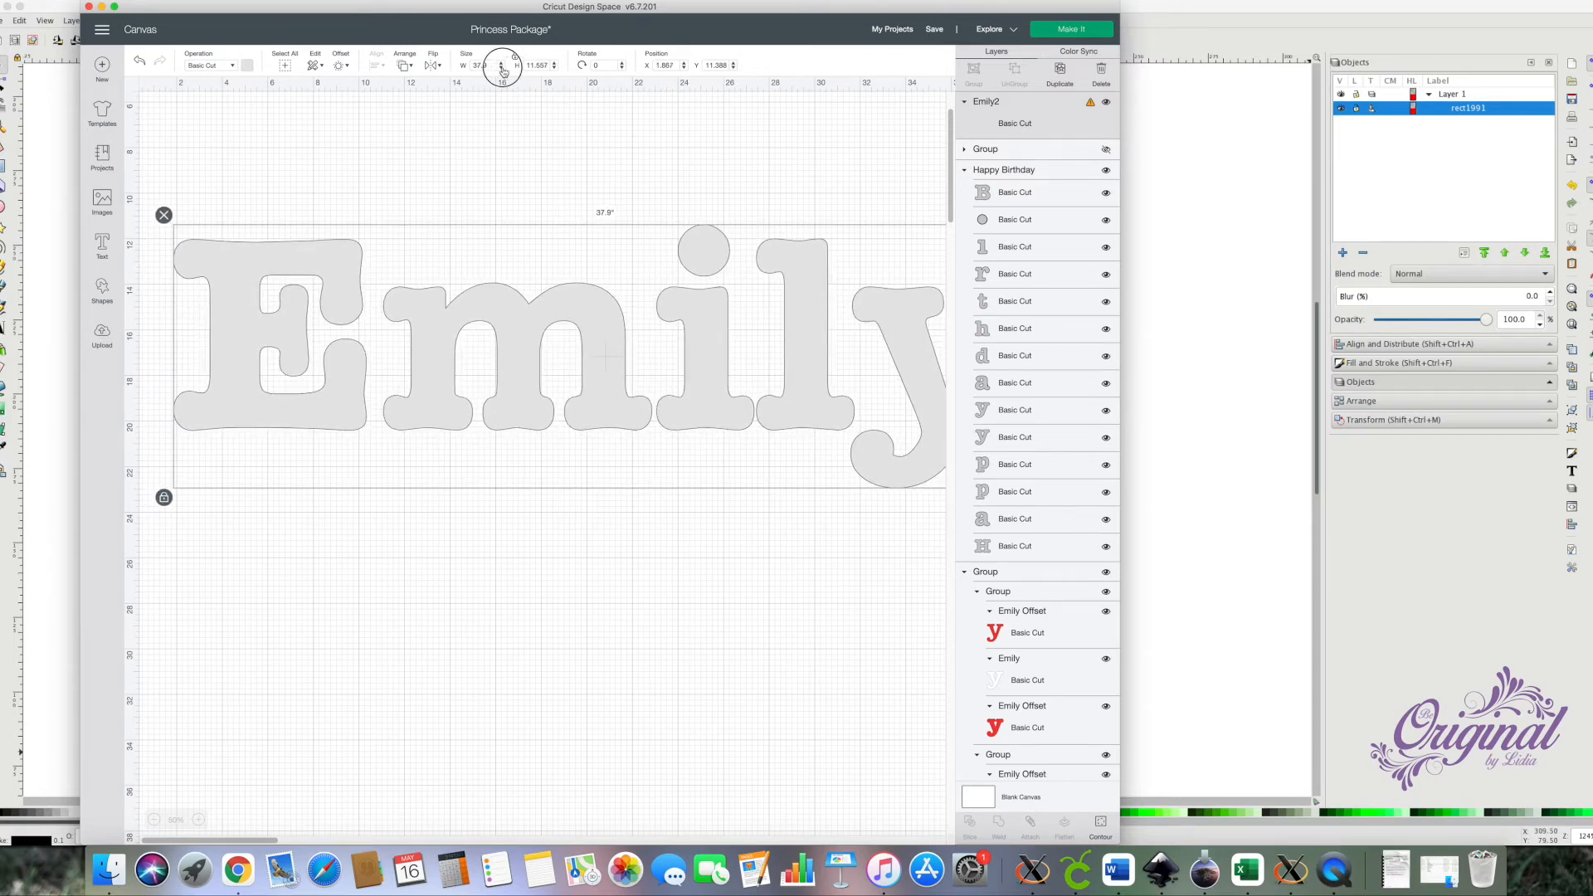
left_click(501, 68)
left_click(501, 68)
left_click(501, 68)
left_click(501, 68)
left_click(502, 68)
left_click(501, 68)
left_click(501, 68)
left_click(502, 68)
left_click(501, 68)
left_click(501, 68)
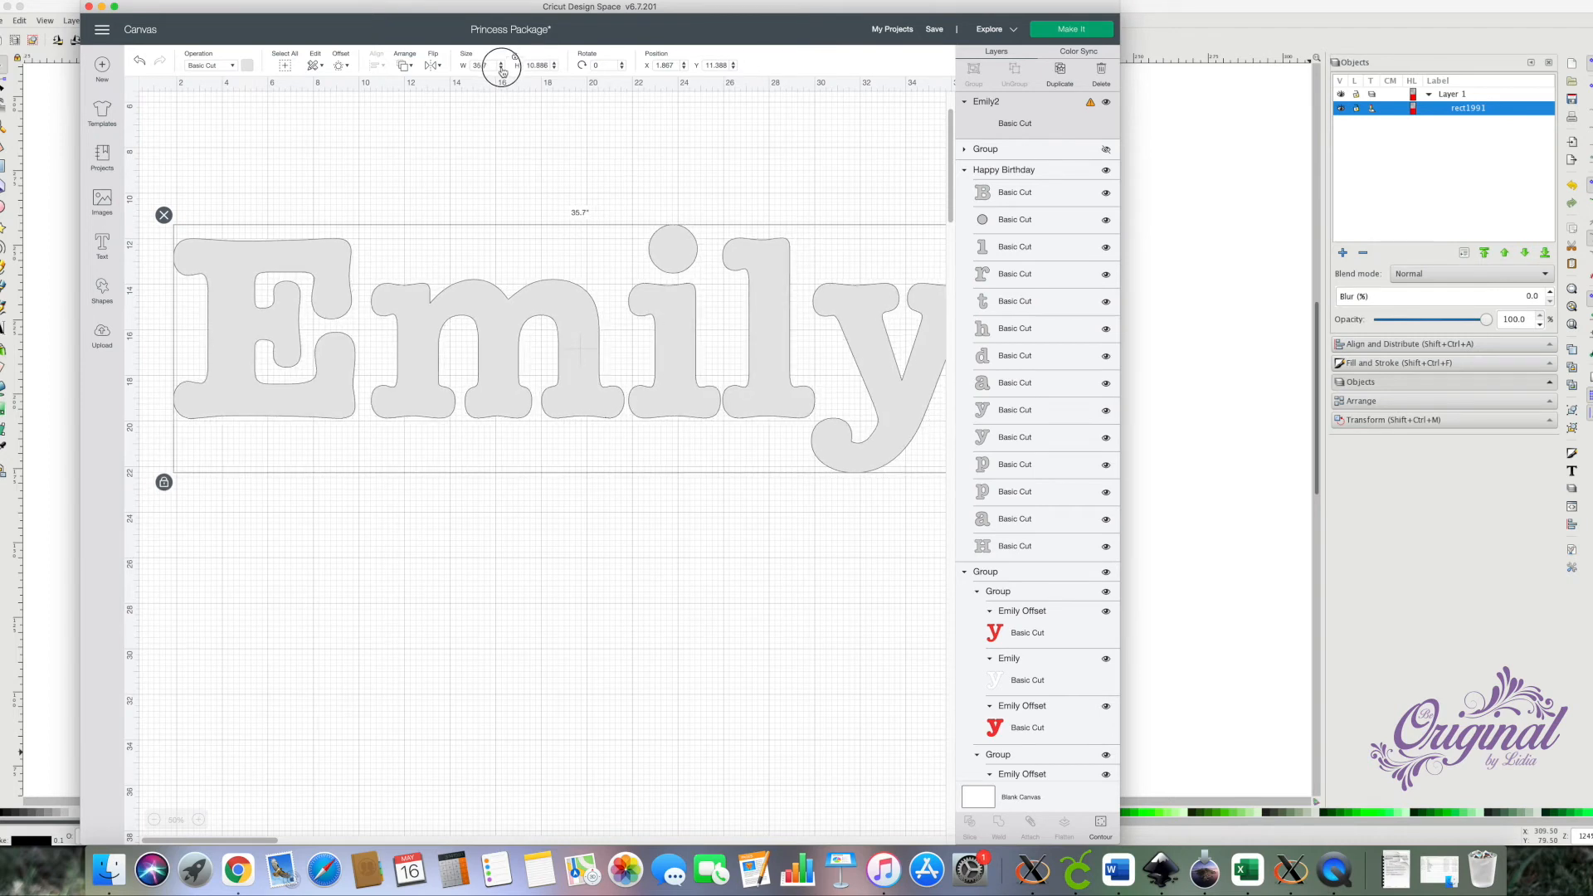
left_click(502, 70)
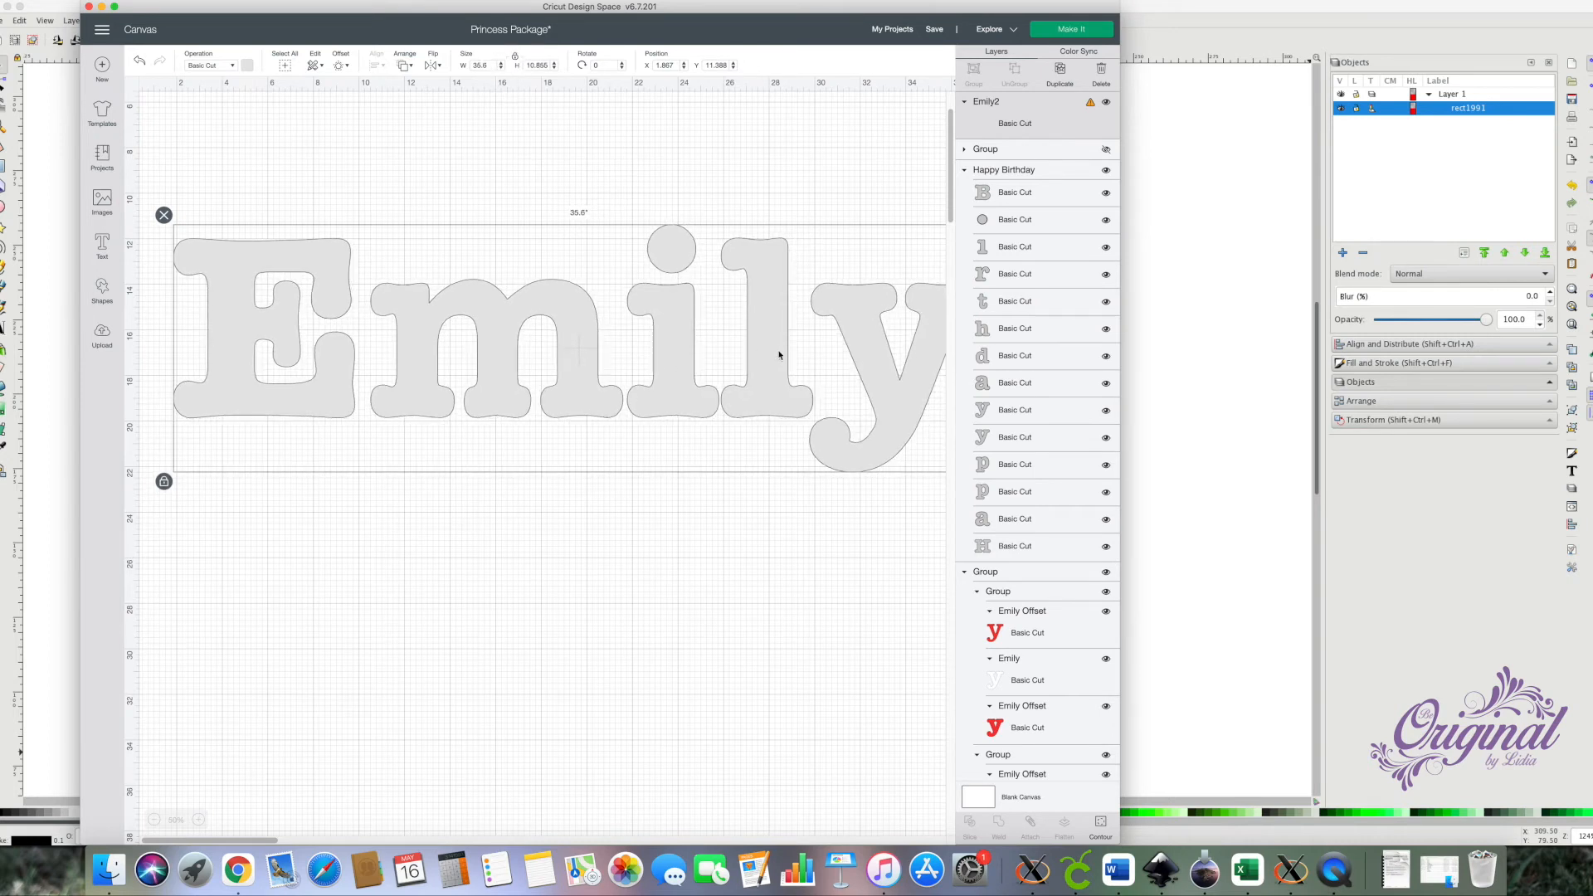
left_click_drag(778, 355, 619, 355)
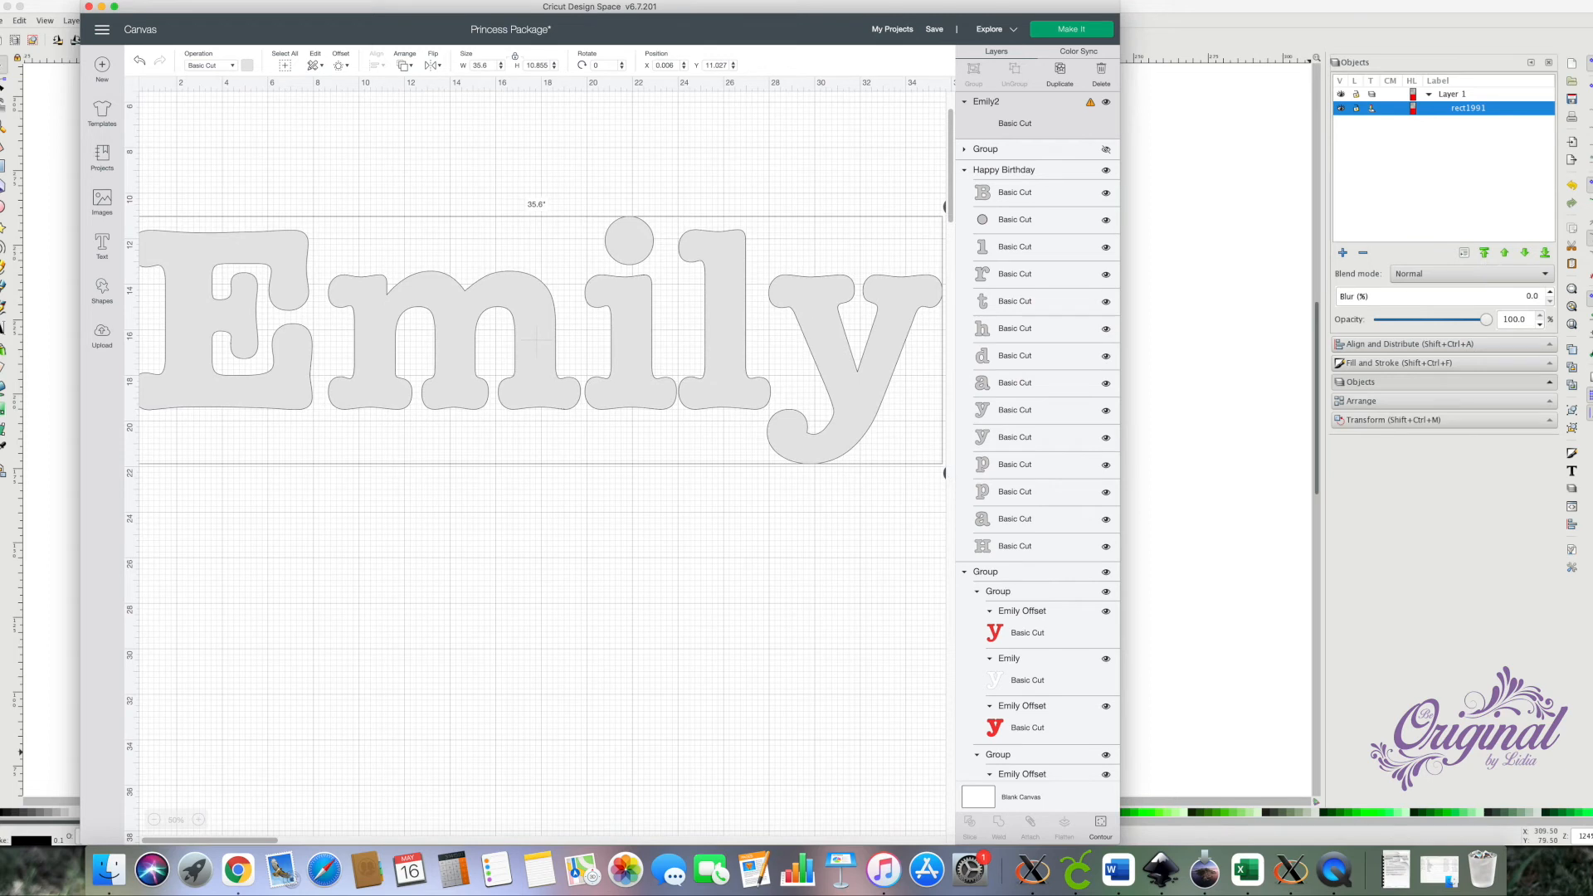
left_click(502, 70)
left_click(502, 69)
left_click(502, 69)
left_click(502, 70)
left_click(502, 70)
left_click(502, 70)
left_click_drag(936, 470, 810, 431)
left_click_drag(412, 284, 464, 293)
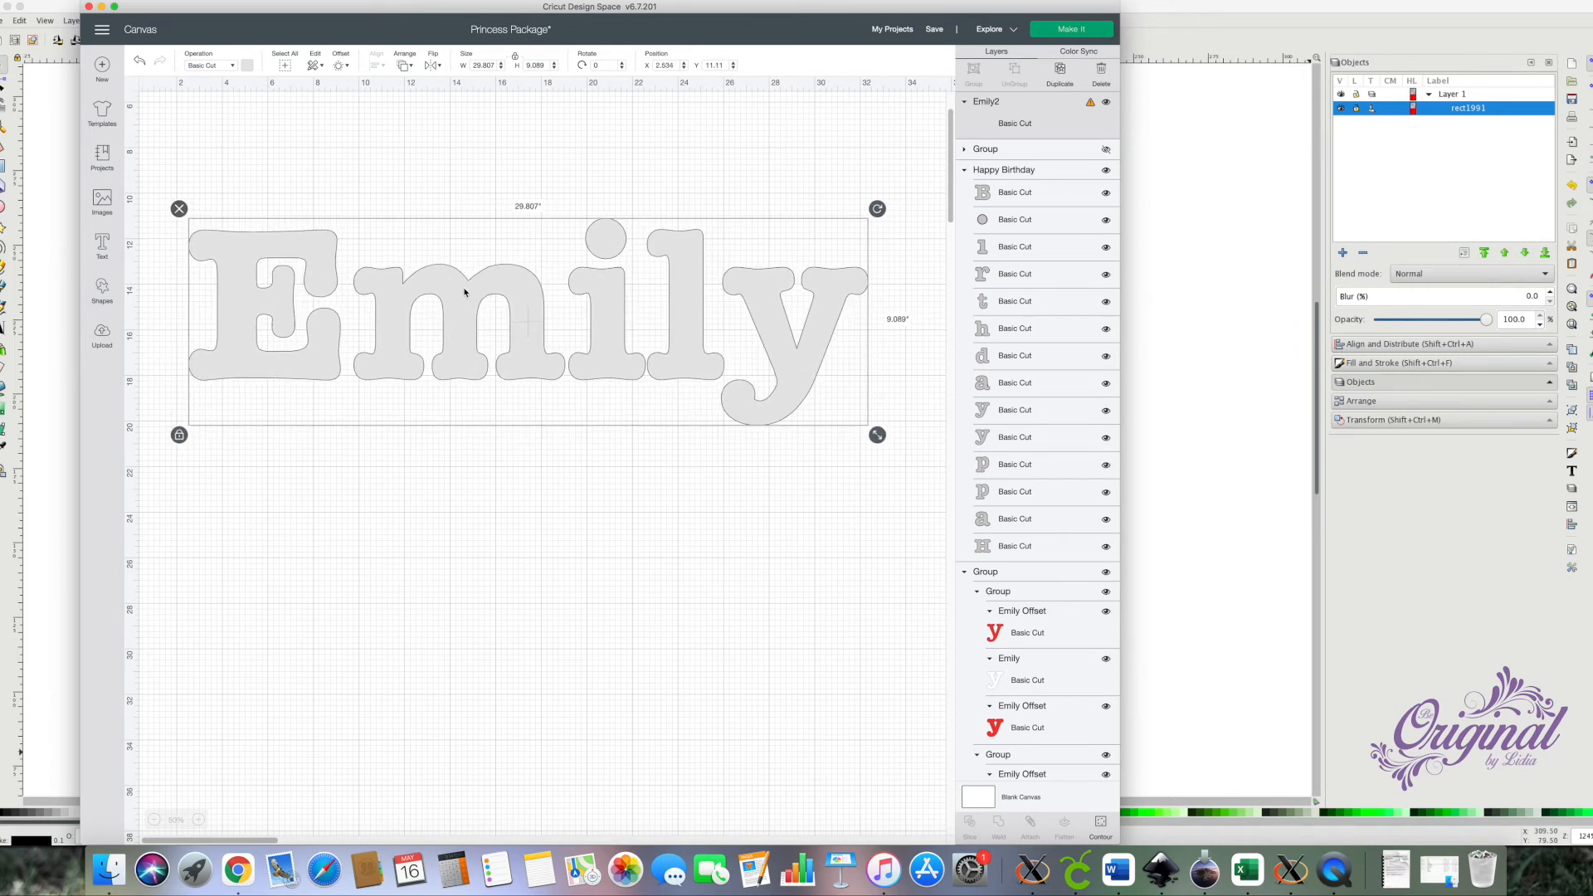
Insert a square, stretch it into a rectangle of about 23.7 by 10.3 inches, and place it over the letters "mily", leaving the E uncovered.
left_click(102, 291)
left_click(156, 204)
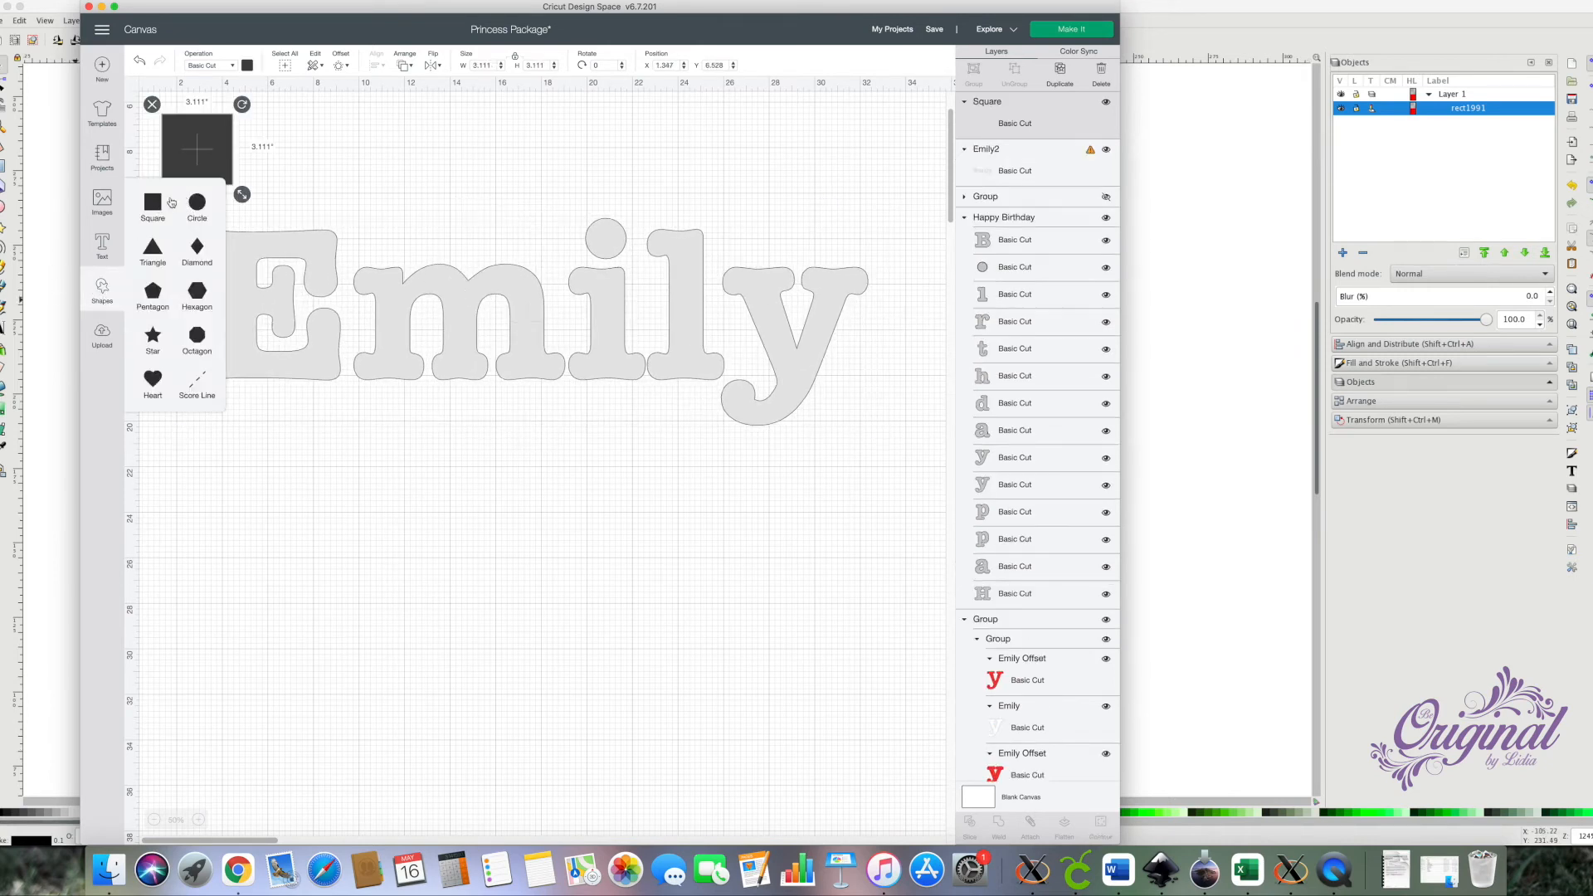
left_click_drag(215, 143, 402, 488)
left_click(339, 541)
left_click_drag(427, 545, 908, 677)
left_click_drag(451, 587, 446, 357)
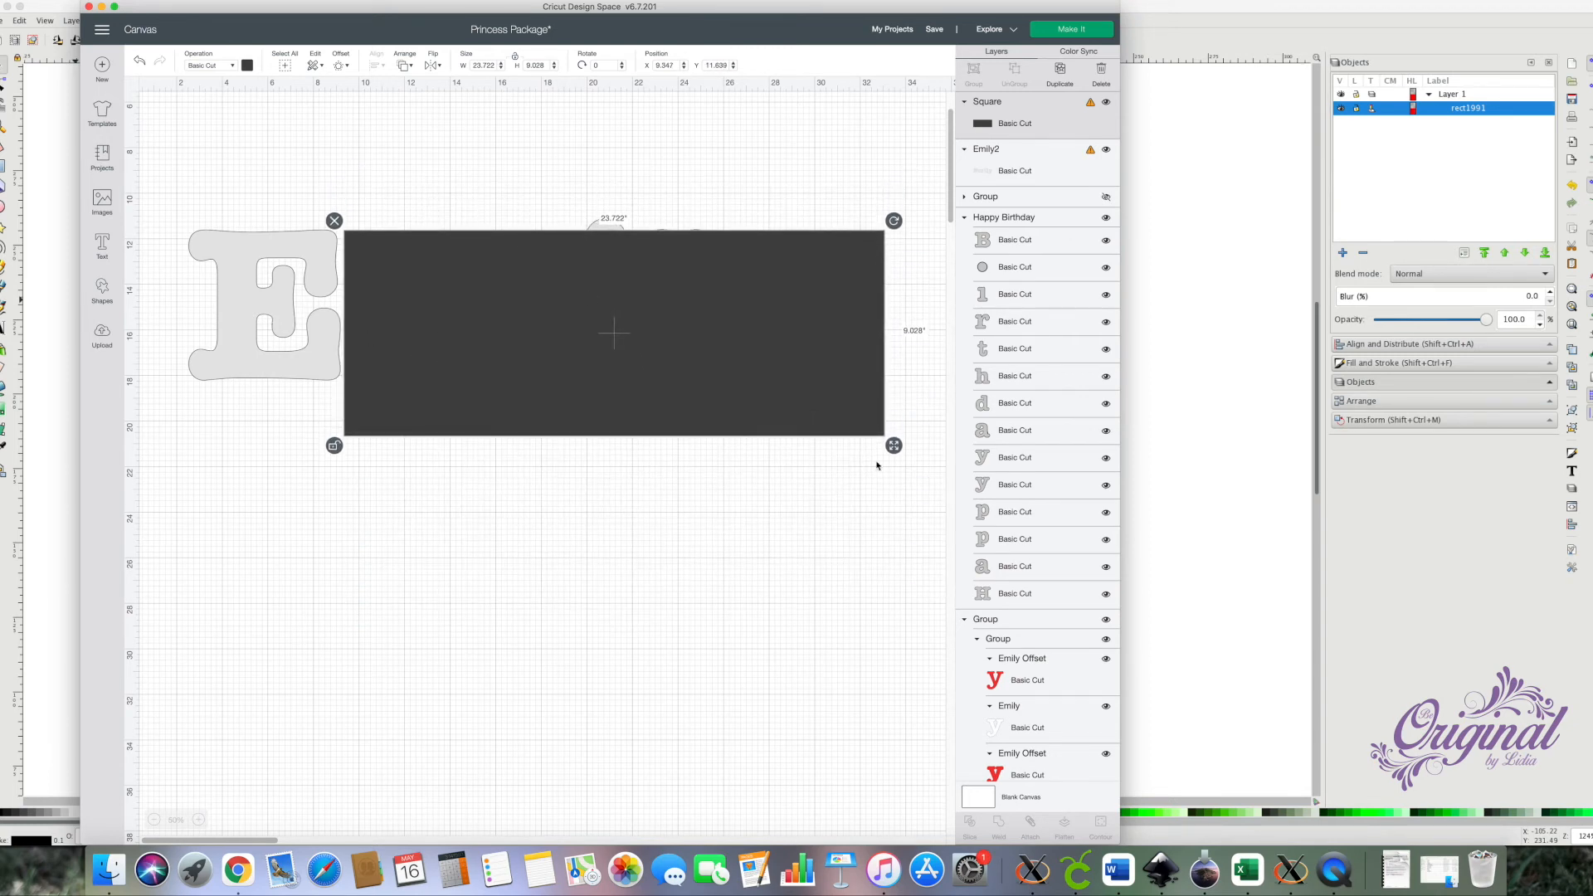
left_click_drag(894, 446, 894, 474)
left_click_drag(716, 415, 723, 394)
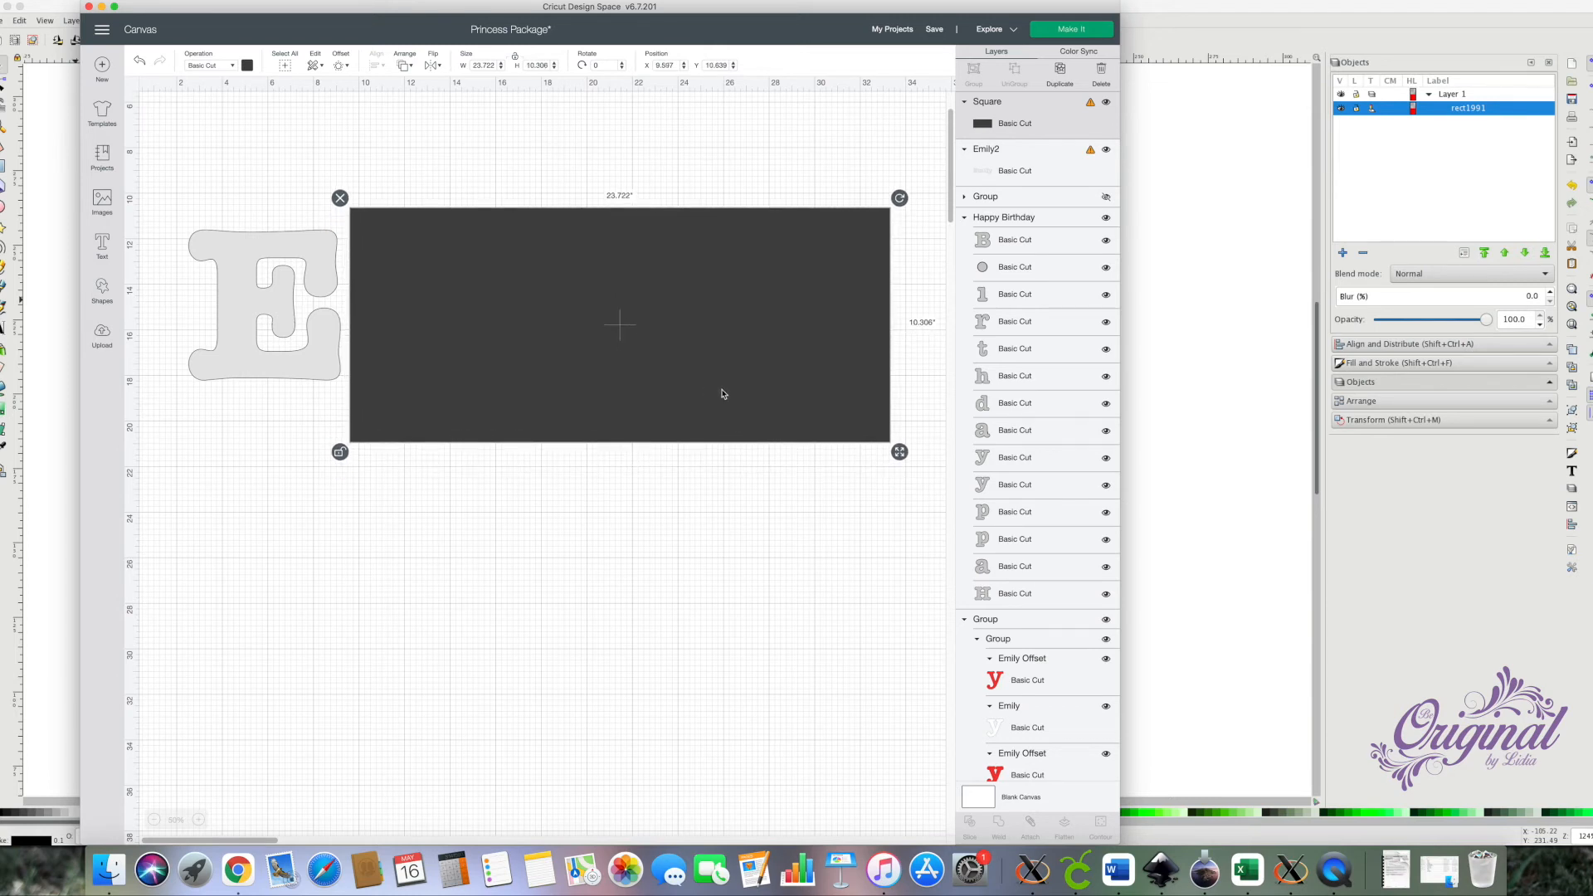
Slice the lettering with the rectangle and move the separated E to the lower left area of the canvas.
left_click_drag(745, 590, 260, 218)
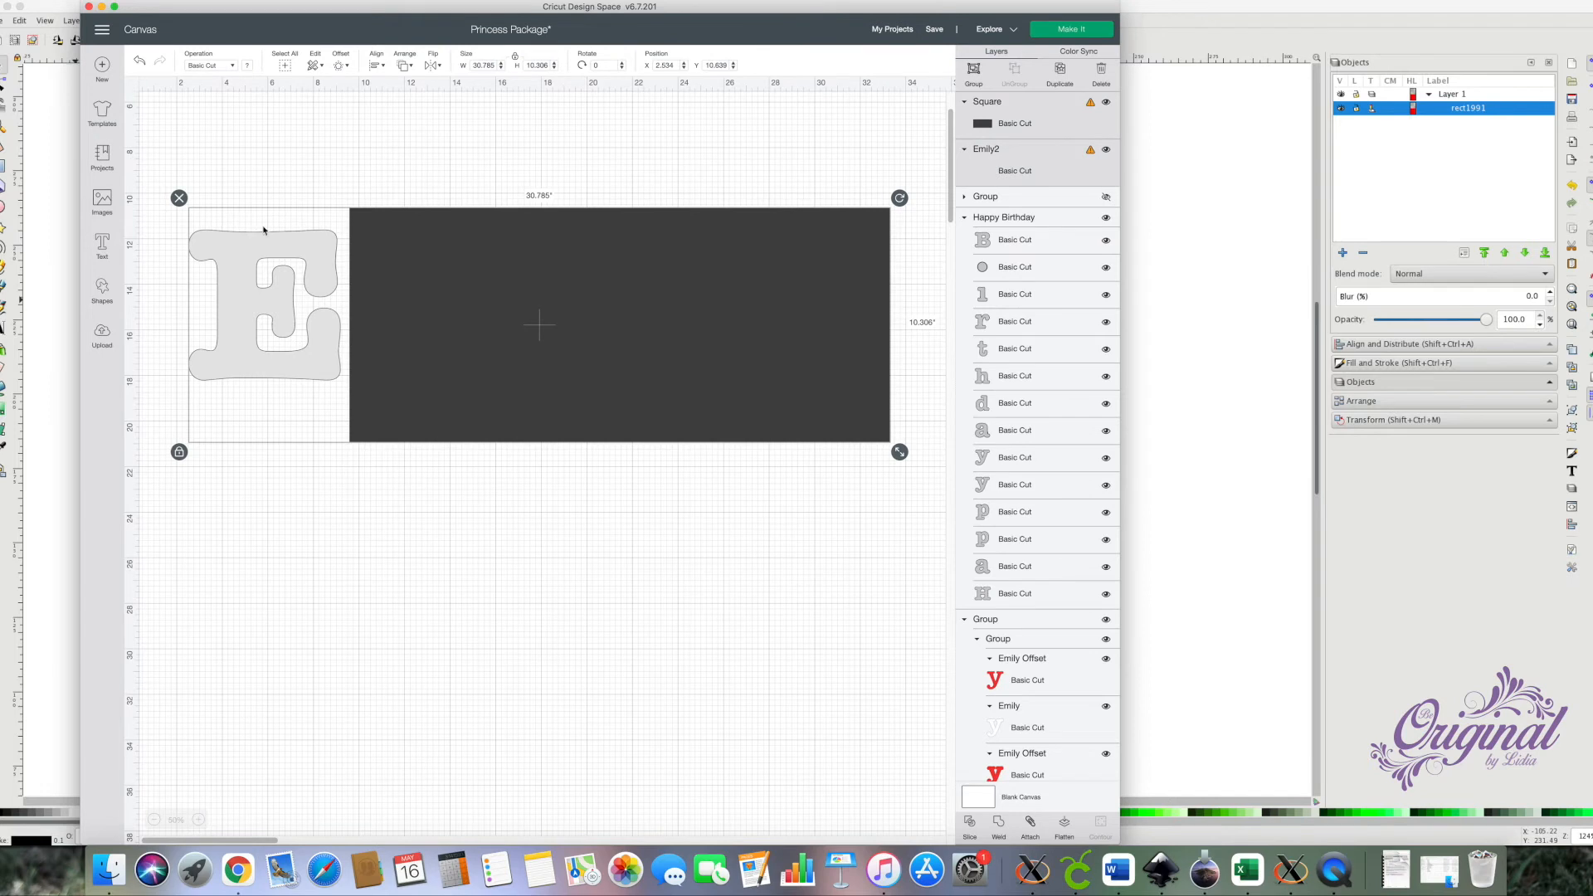
left_click(973, 822)
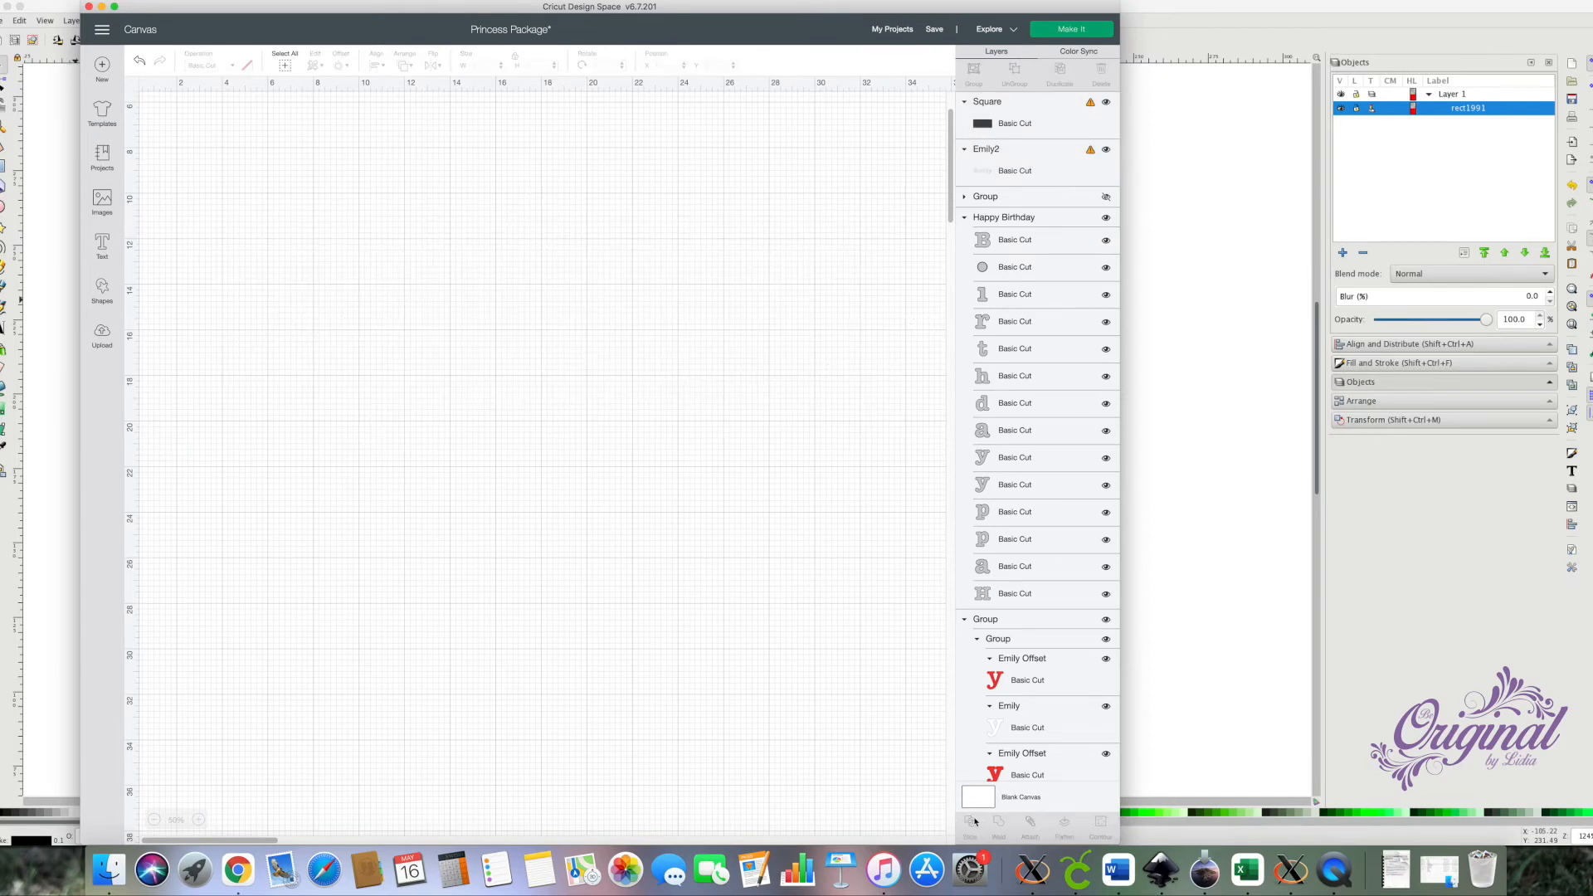
left_click_drag(257, 428, 235, 778)
Delete the sliced rectangle and the dark "mily" duplicate, and move the remaining "mily" to about X 8.1 and Y 11.7 inches.
left_click(581, 415)
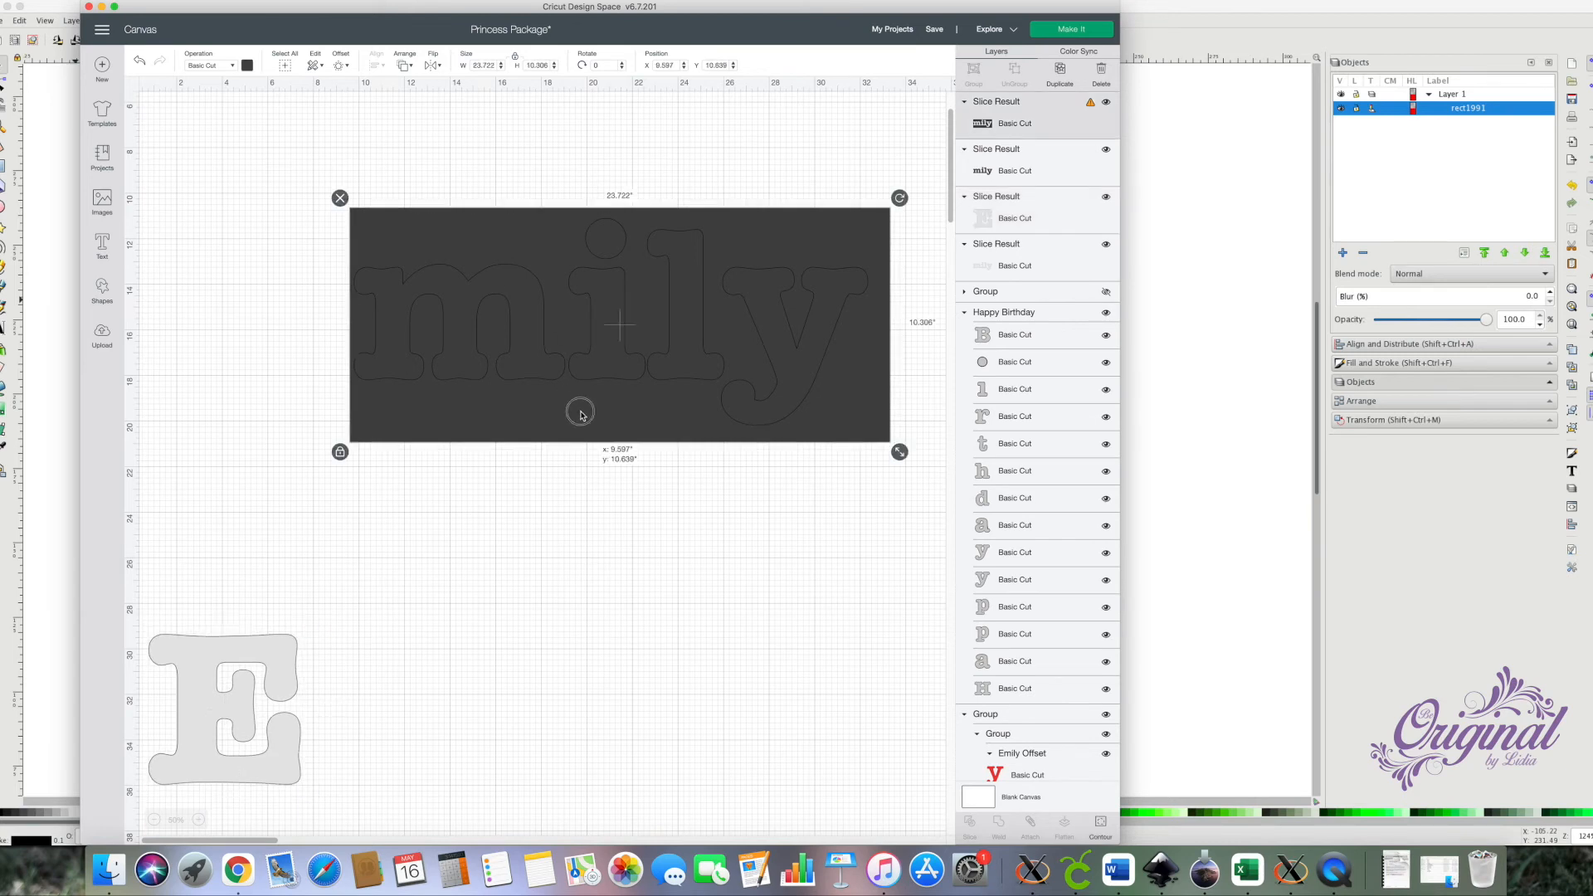
left_click_drag(580, 415, 617, 564)
left_click(378, 348)
left_click_drag(403, 349, 400, 488)
left_click(341, 345)
left_click_drag(387, 298, 351, 312)
Insert another square, unlock its proportions, stretch it to about 29.5 by 10.8 inches, and place it over "ily", leaving the m uncovered.
left_click(102, 291)
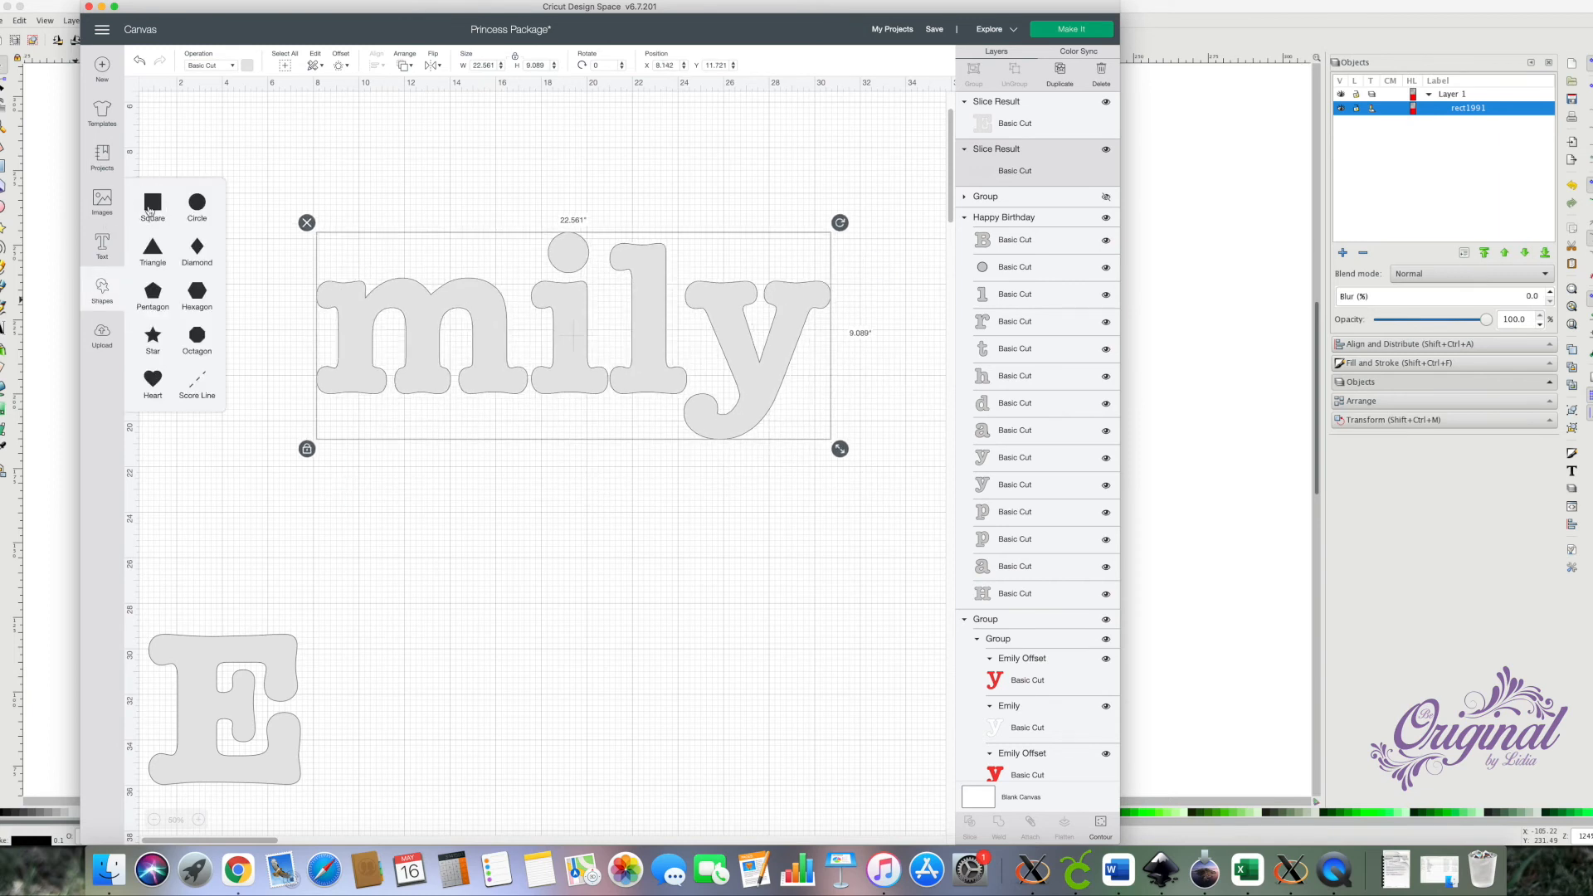
left_click(152, 201)
left_click_drag(253, 206, 781, 233)
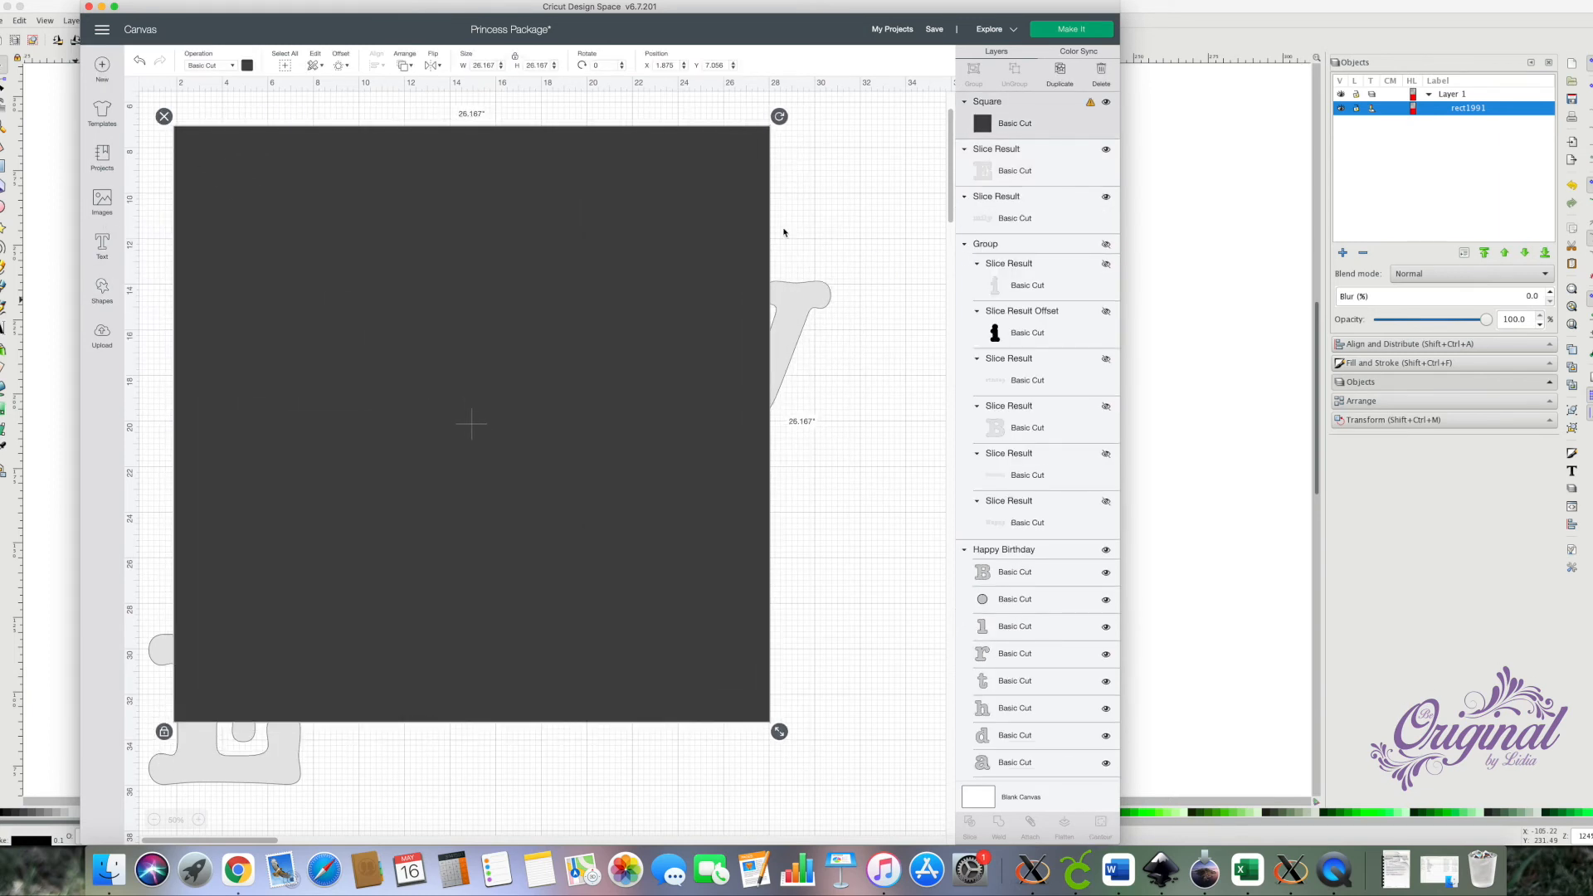
left_click(172, 734)
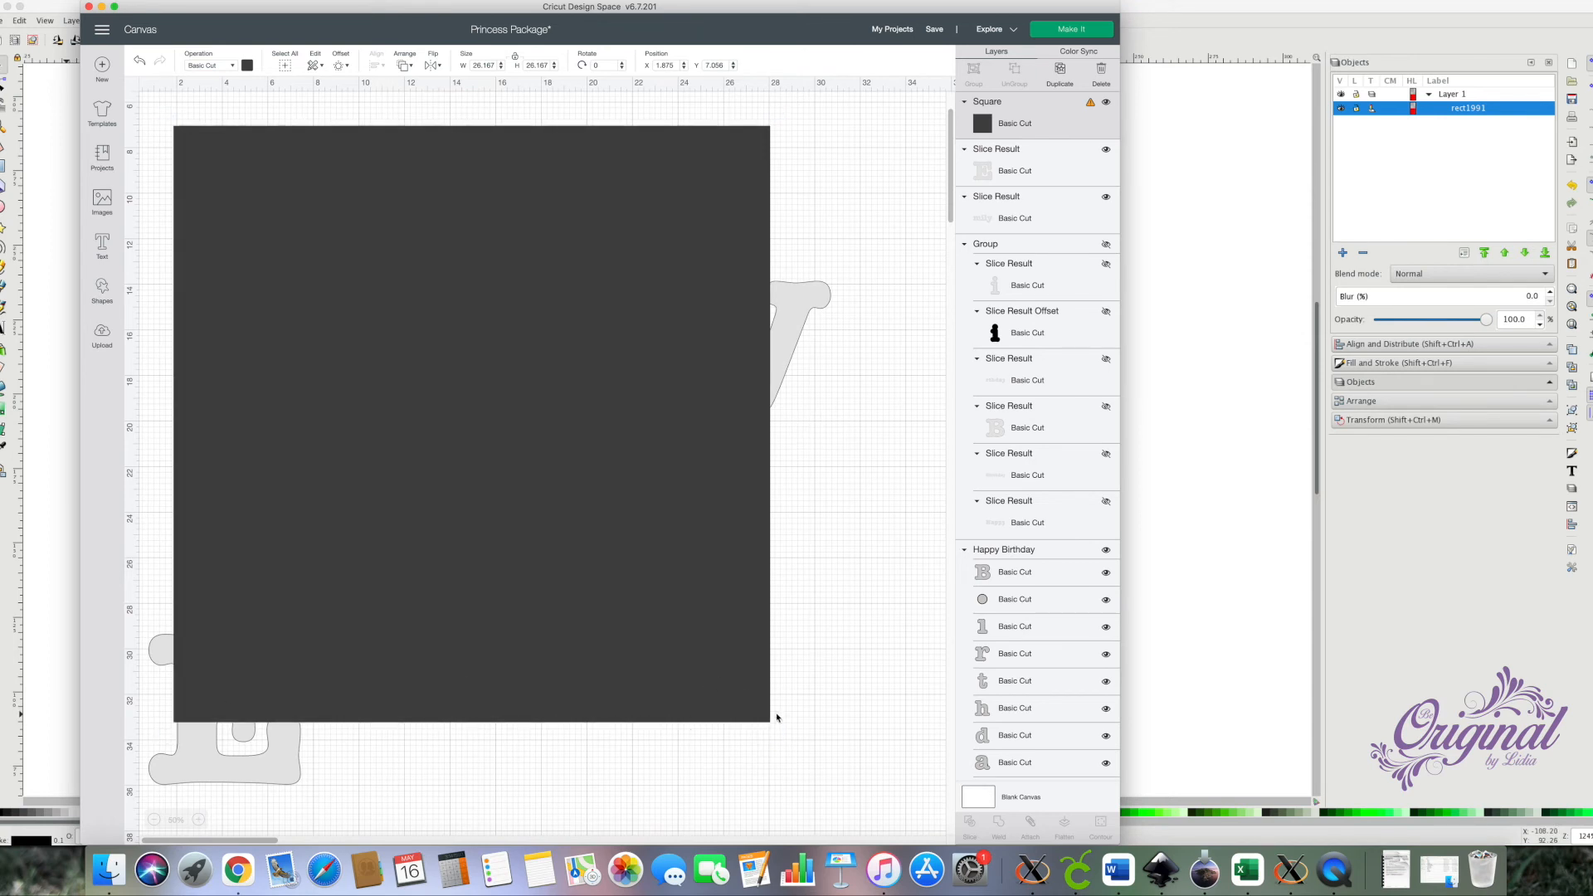
left_click(390, 671)
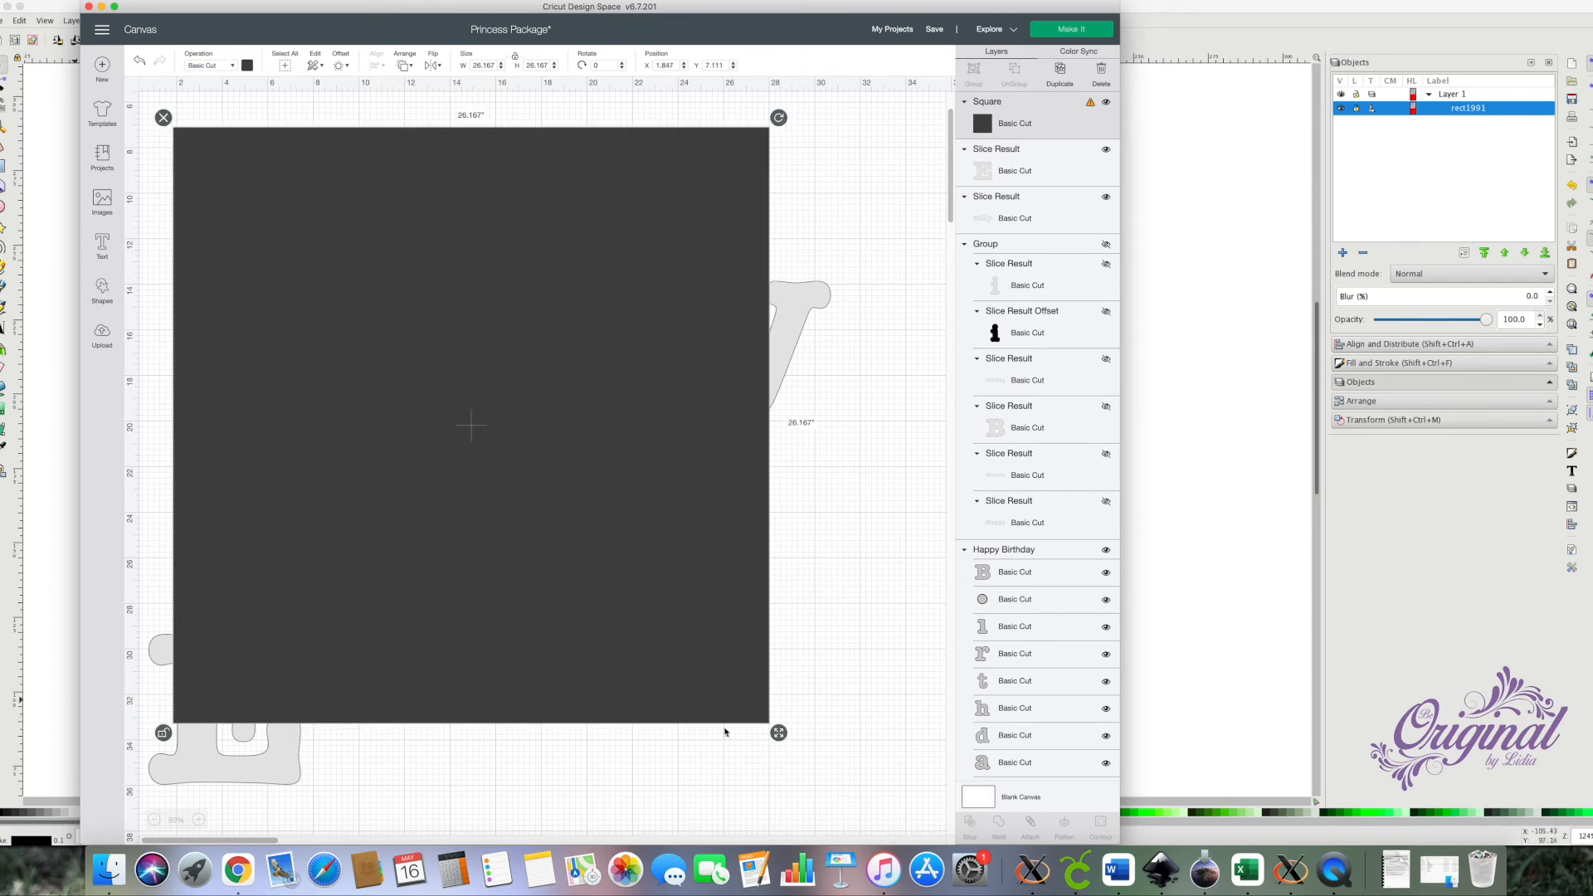
left_click_drag(781, 733, 856, 384)
left_click_drag(576, 305, 933, 394)
Slice "mily" with the rectangle and move the separated m beside the E.
left_click(314, 464)
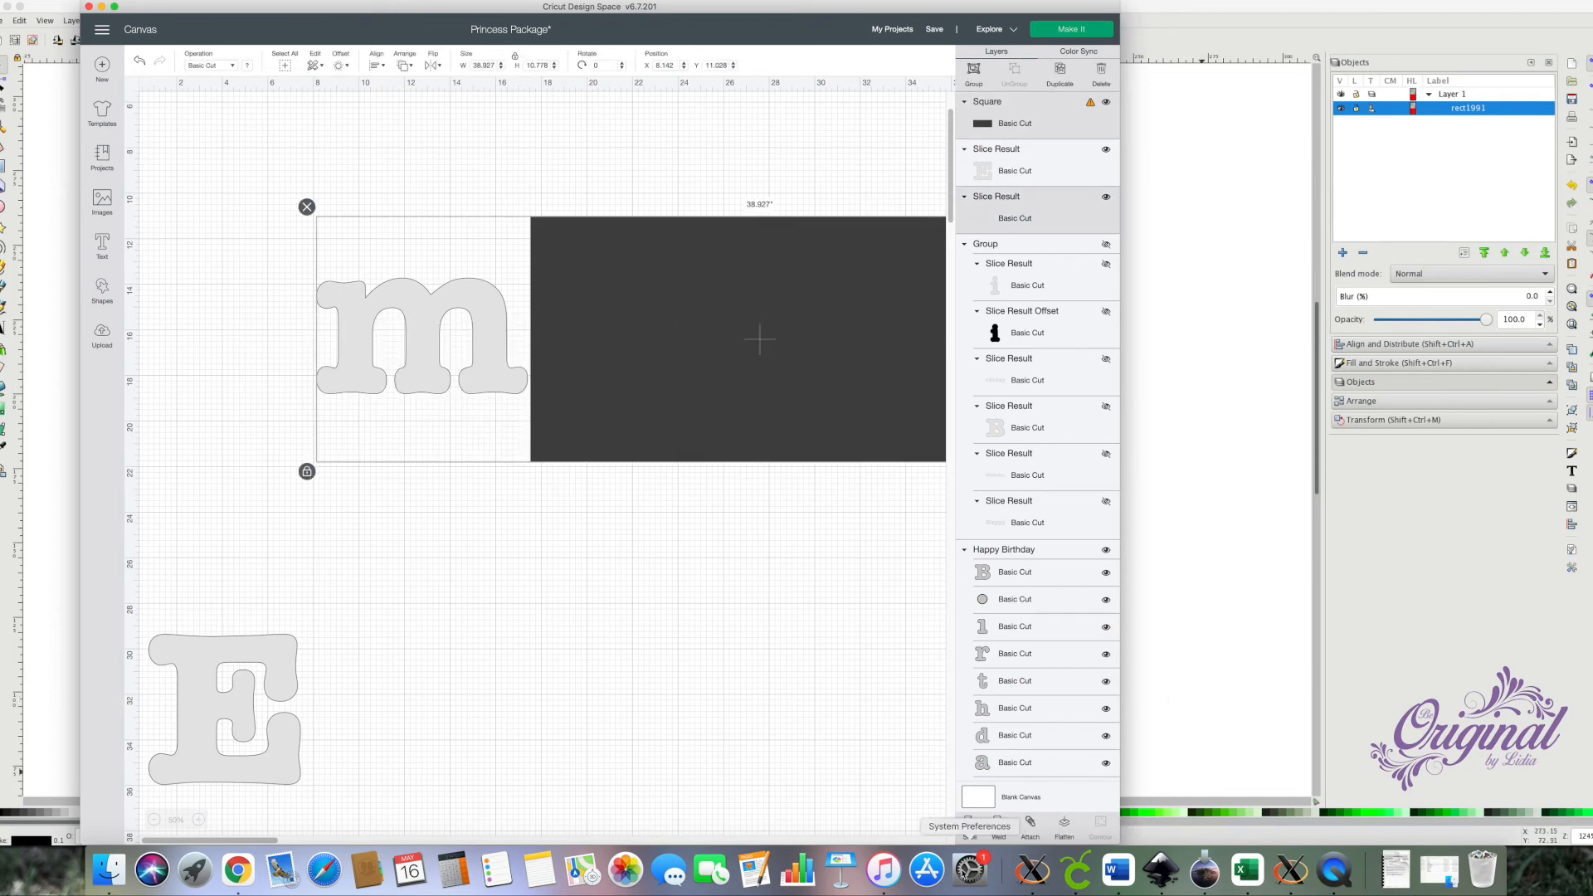
left_click_drag(426, 338, 438, 725)
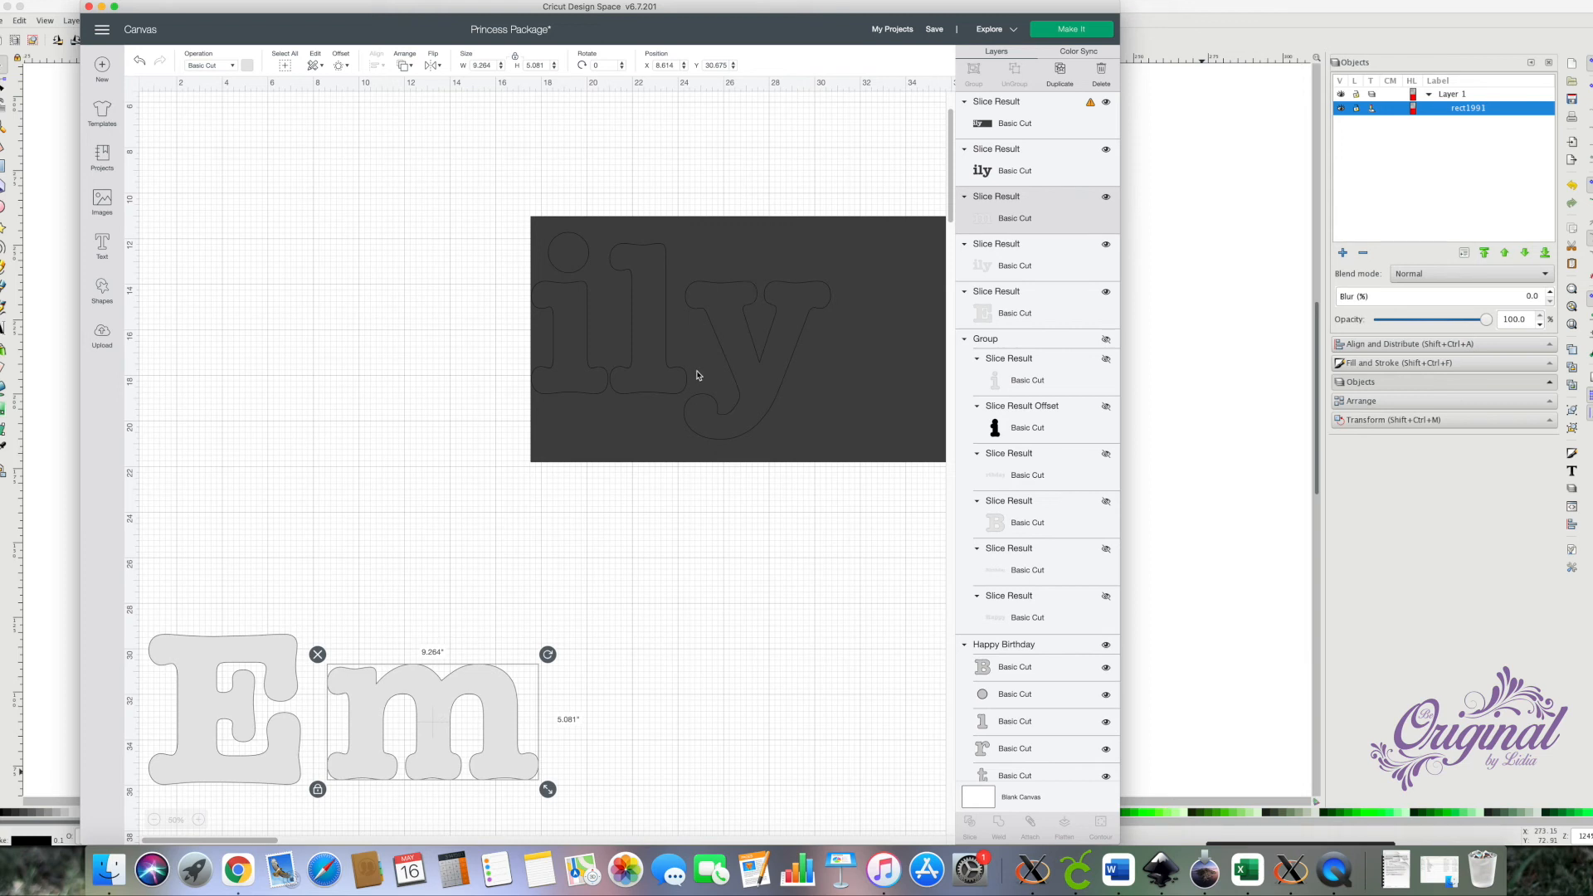
Move the sliced rectangle aside, and delete it together with the dark "ily" duplicate.
left_click_drag(649, 442, 366, 430)
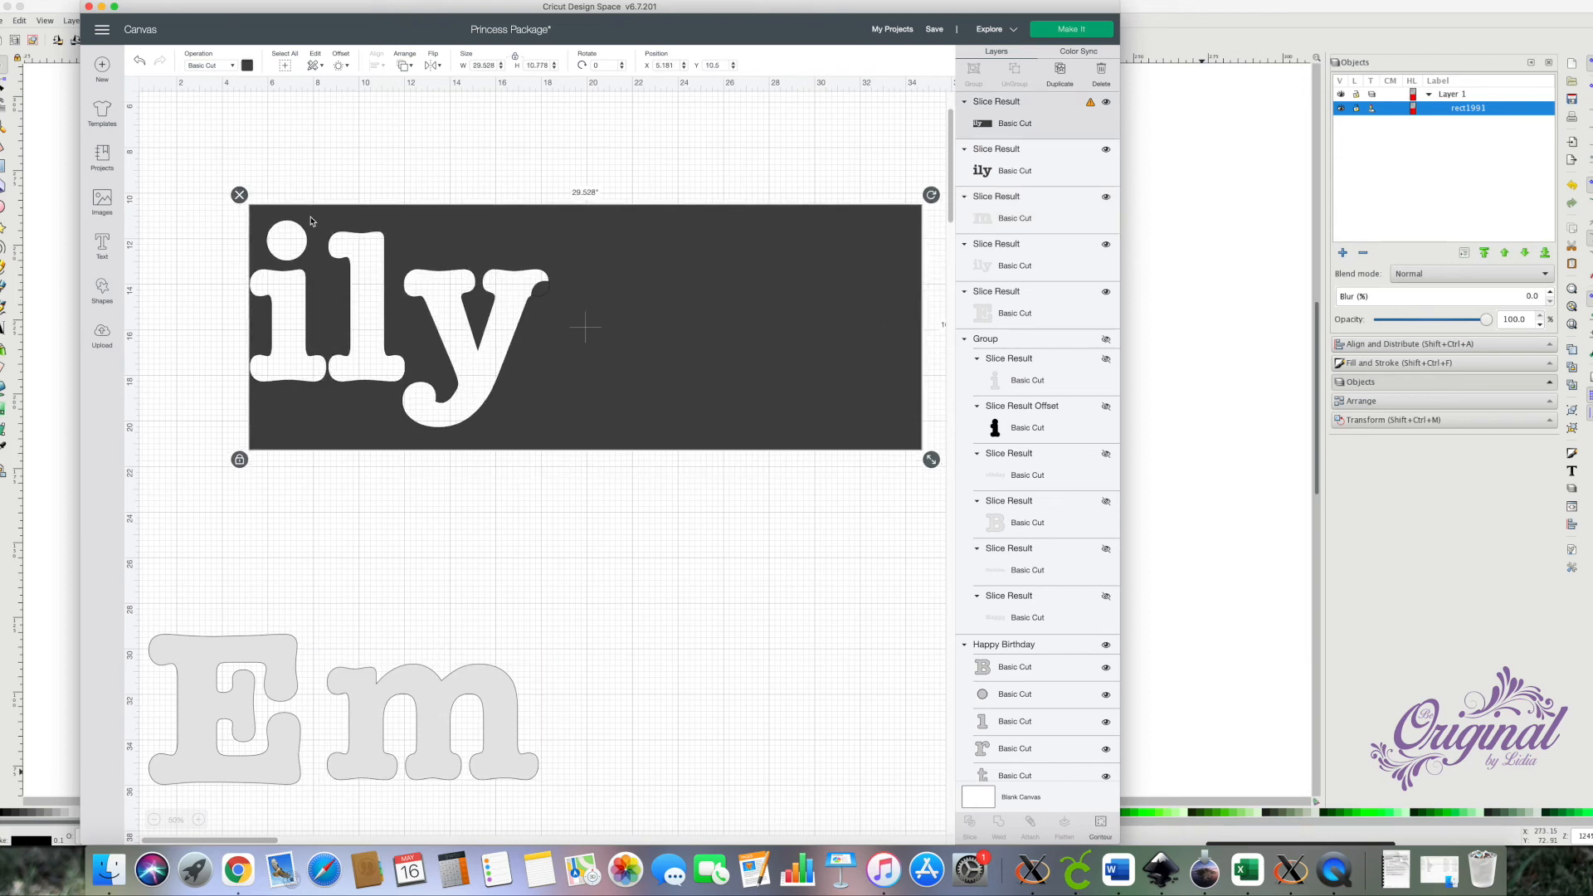
left_click_drag(801, 258, 551, 270)
left_click_drag(812, 473, 582, 317)
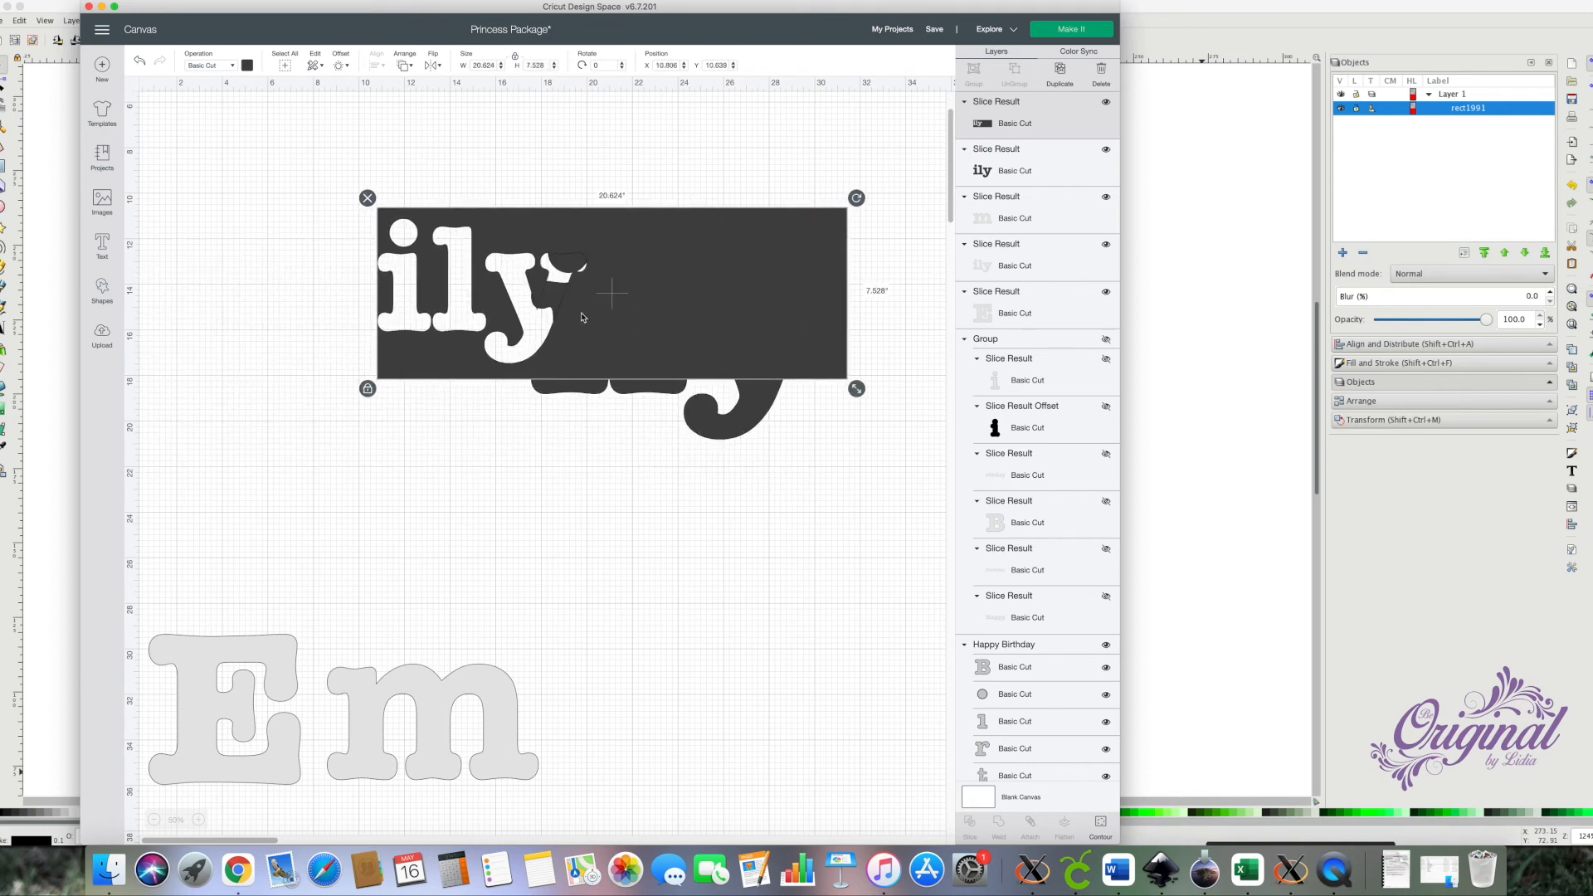
left_click(369, 198)
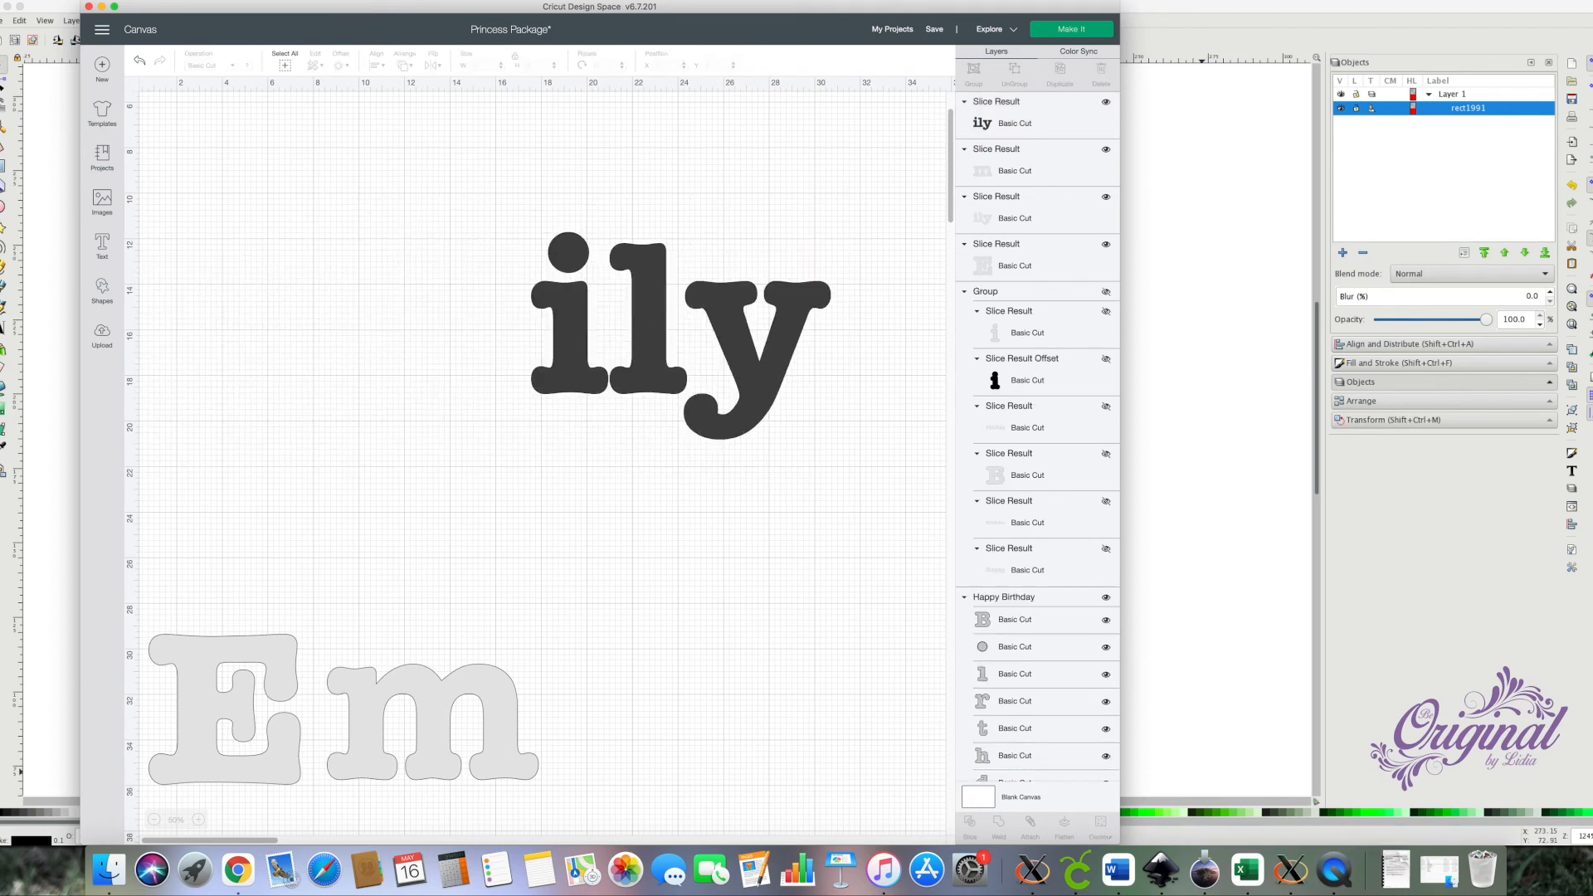
left_click_drag(631, 379, 624, 440)
key("Delete")
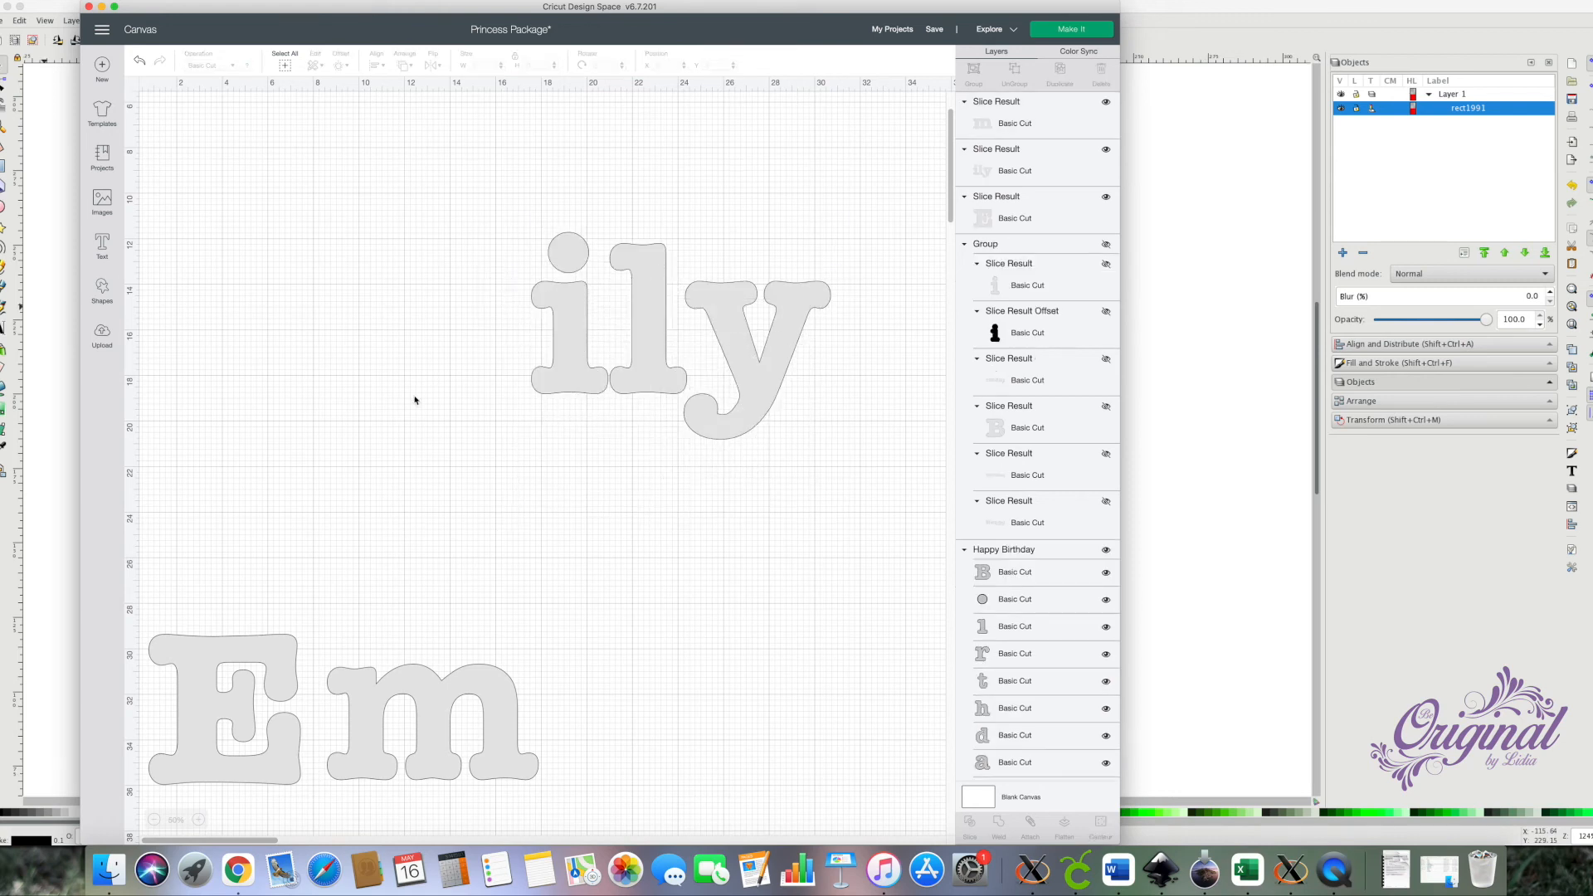
Insert a square, enlarge it to about 9.9 inches, and place it over "ly", leaving the i uncovered.
left_click(103, 287)
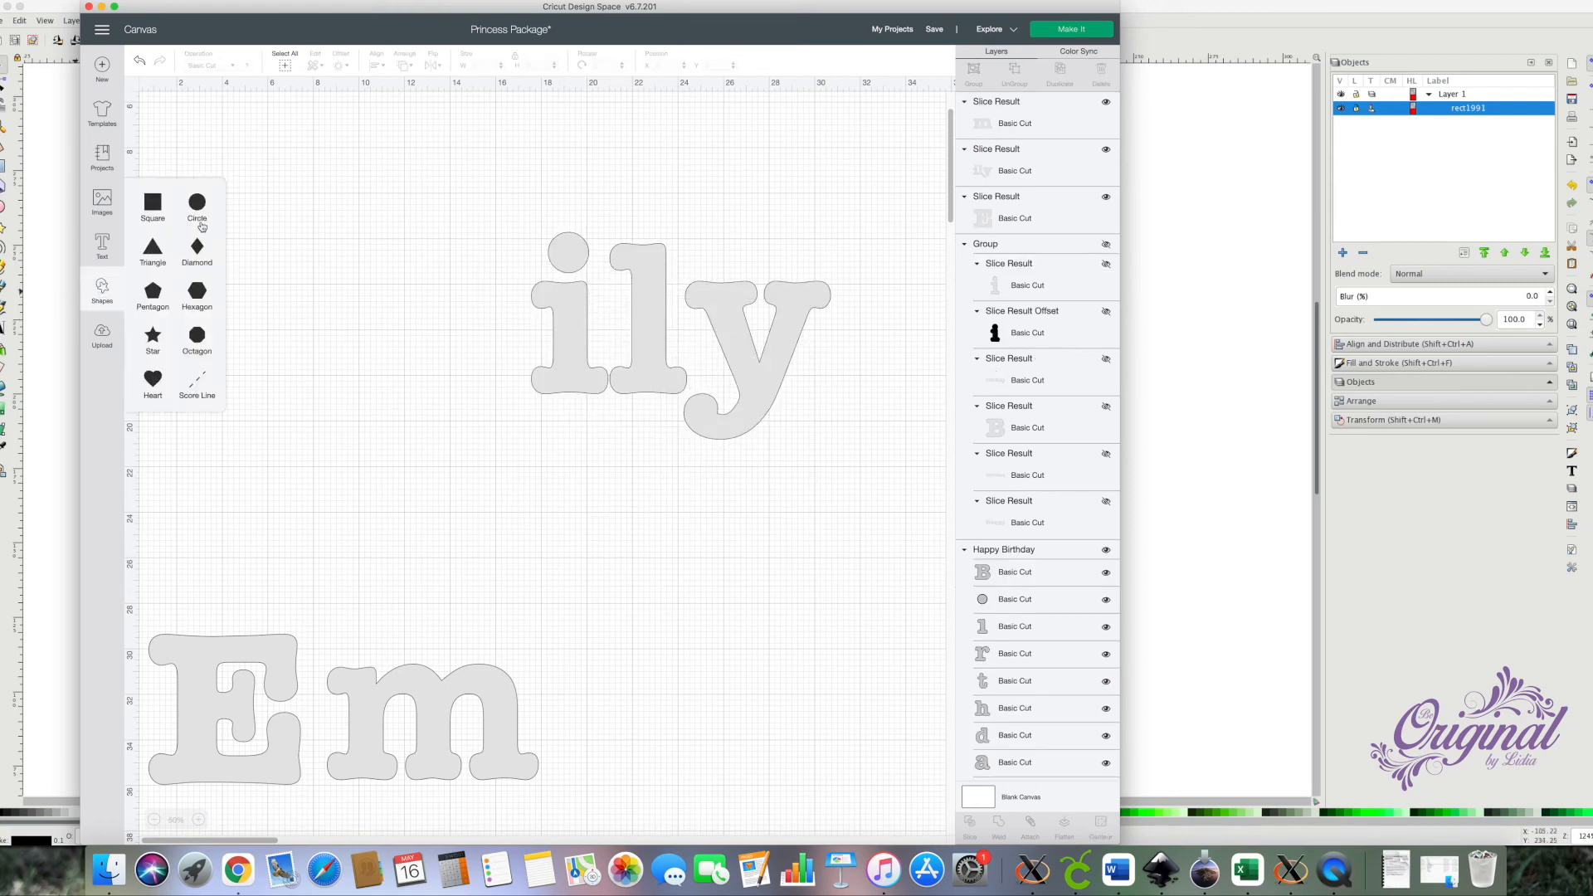
left_click(152, 204)
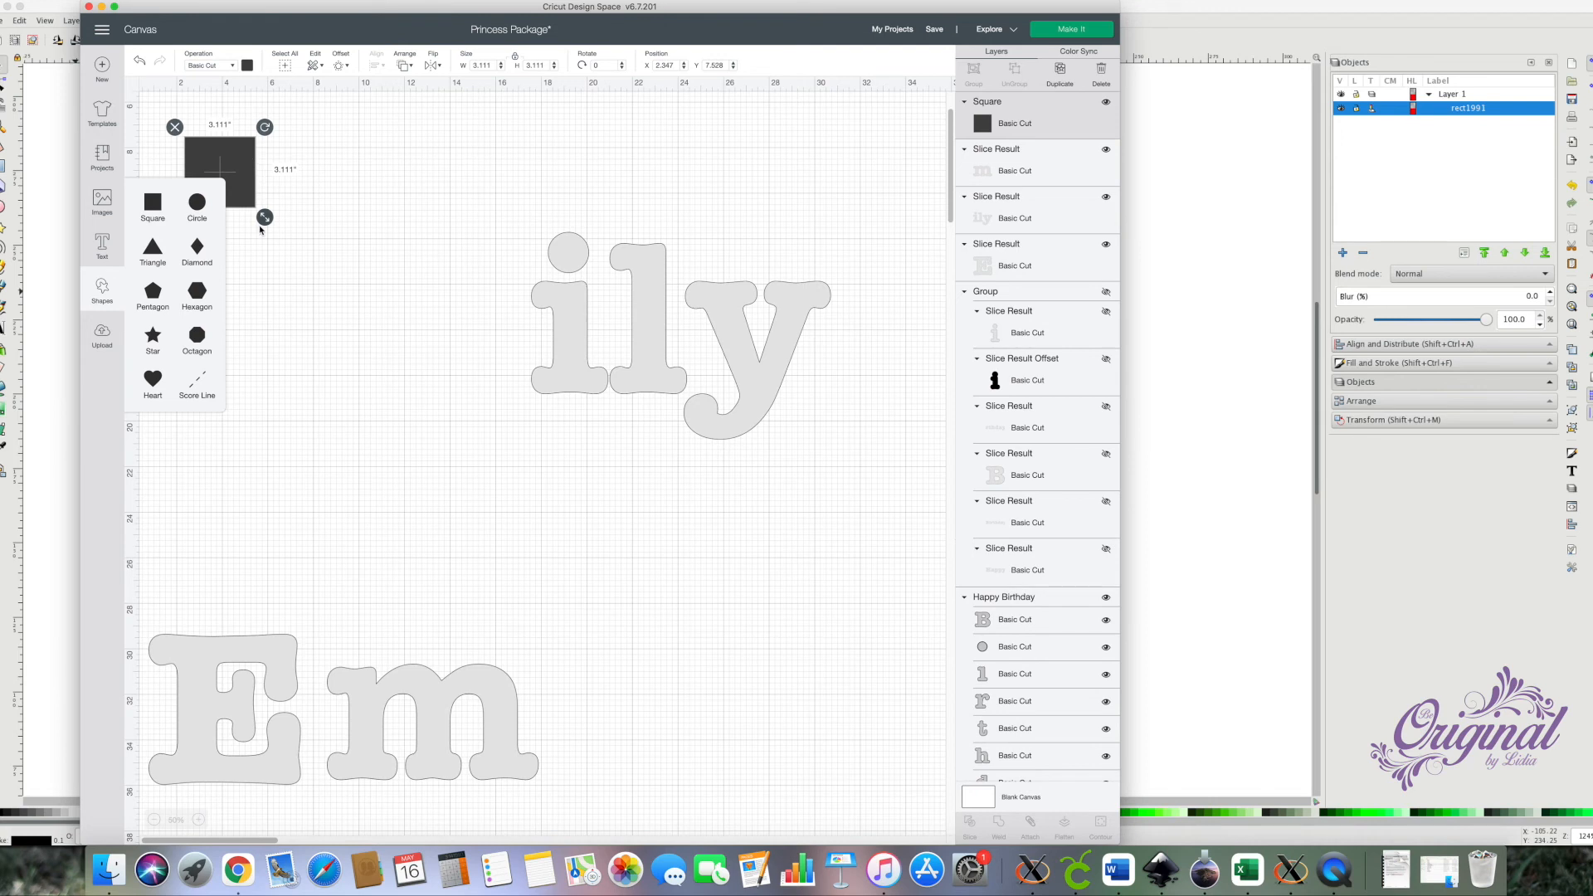
left_click_drag(265, 218, 413, 359)
left_click_drag(407, 287, 764, 366)
left_click(389, 405)
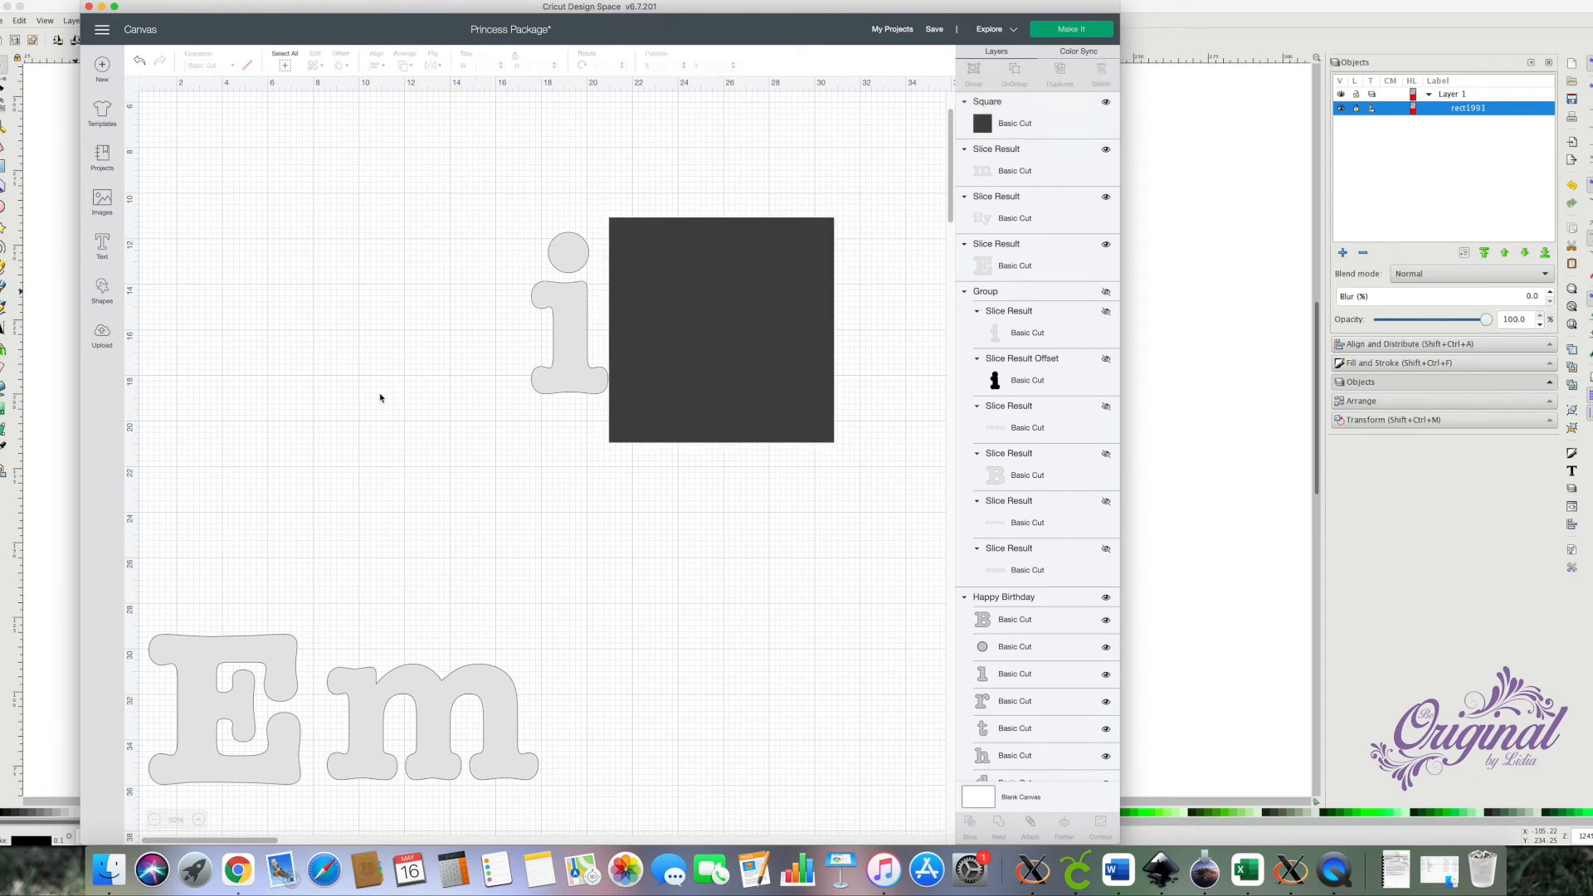
left_click(722, 428)
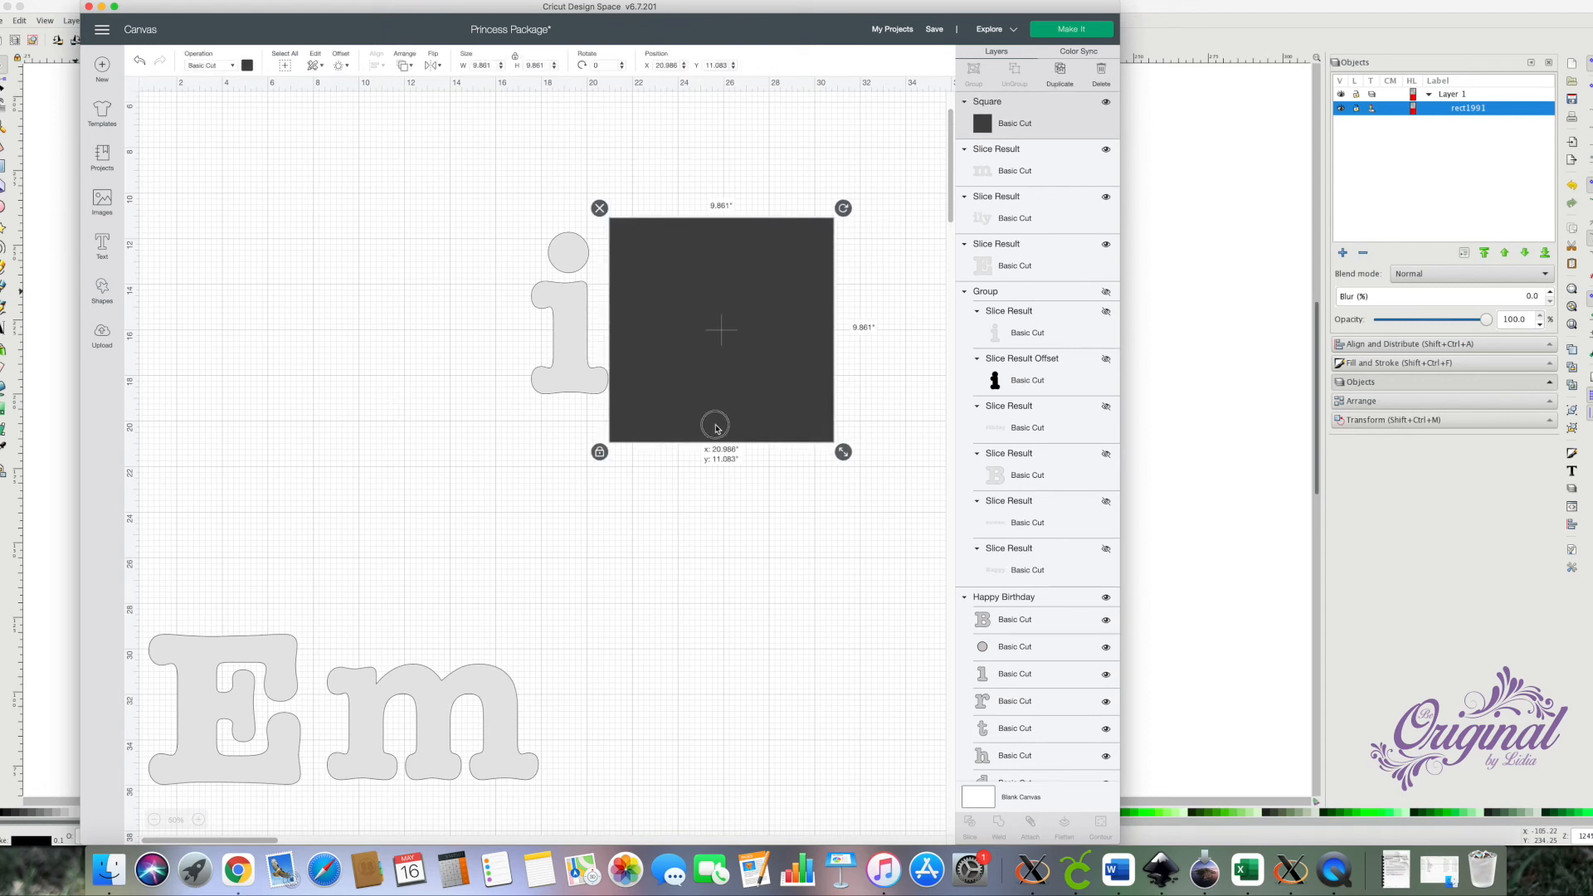
Slice "ily" with the square and move the separated i above the E.
left_click_drag(446, 387, 738, 307)
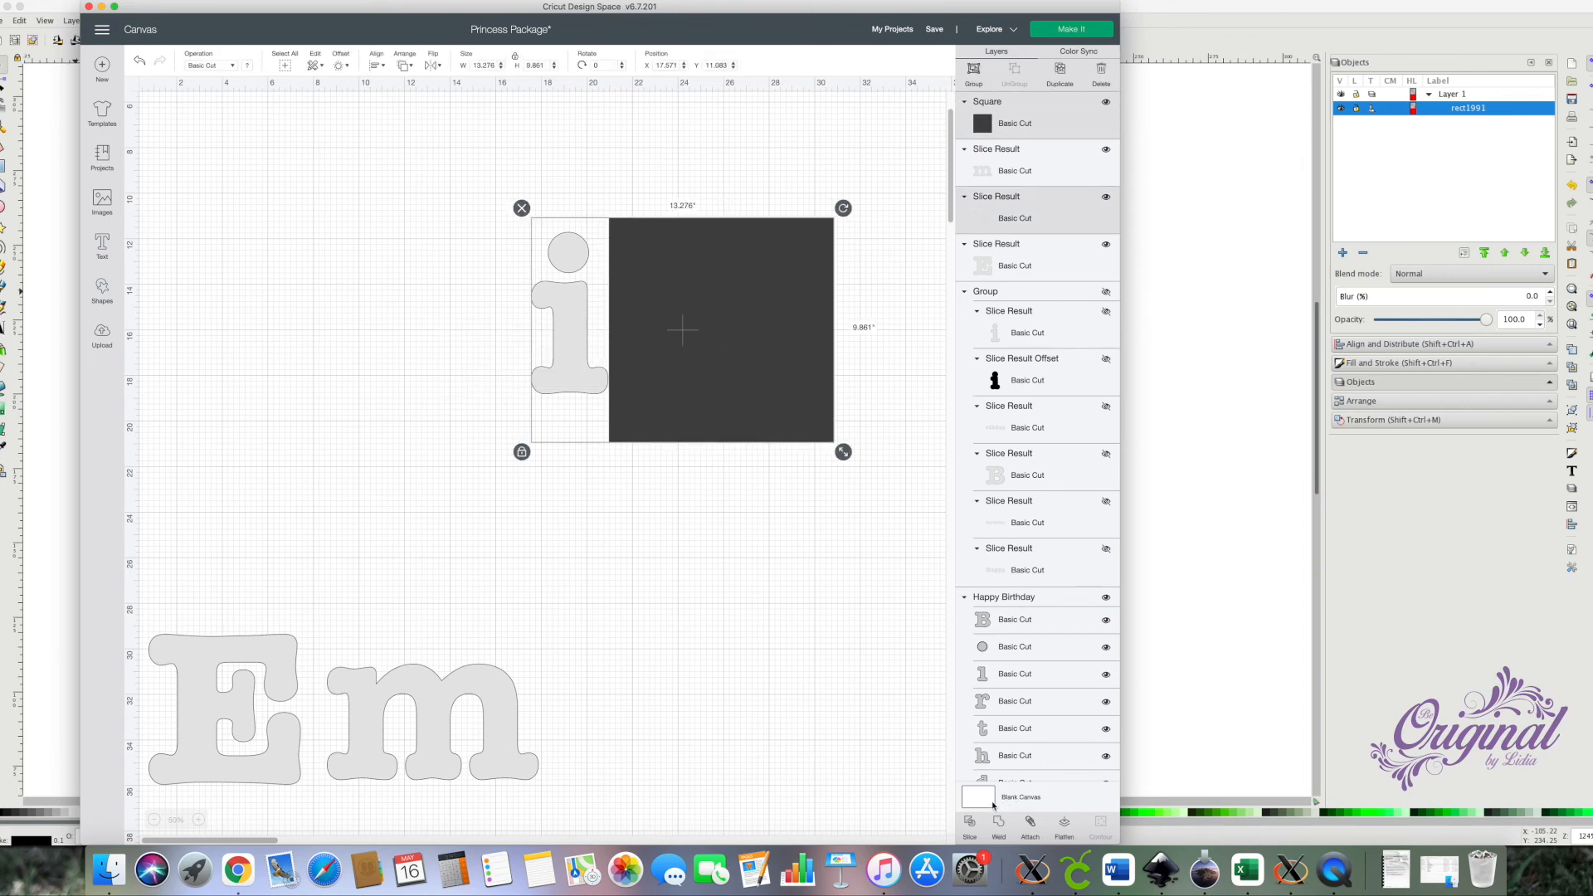
left_click(969, 827)
left_click_drag(540, 377, 249, 518)
Delete the sliced square and the dark "ly" duplicate, keeping the grey letters.
left_click(710, 447)
left_click_drag(701, 284, 634, 370)
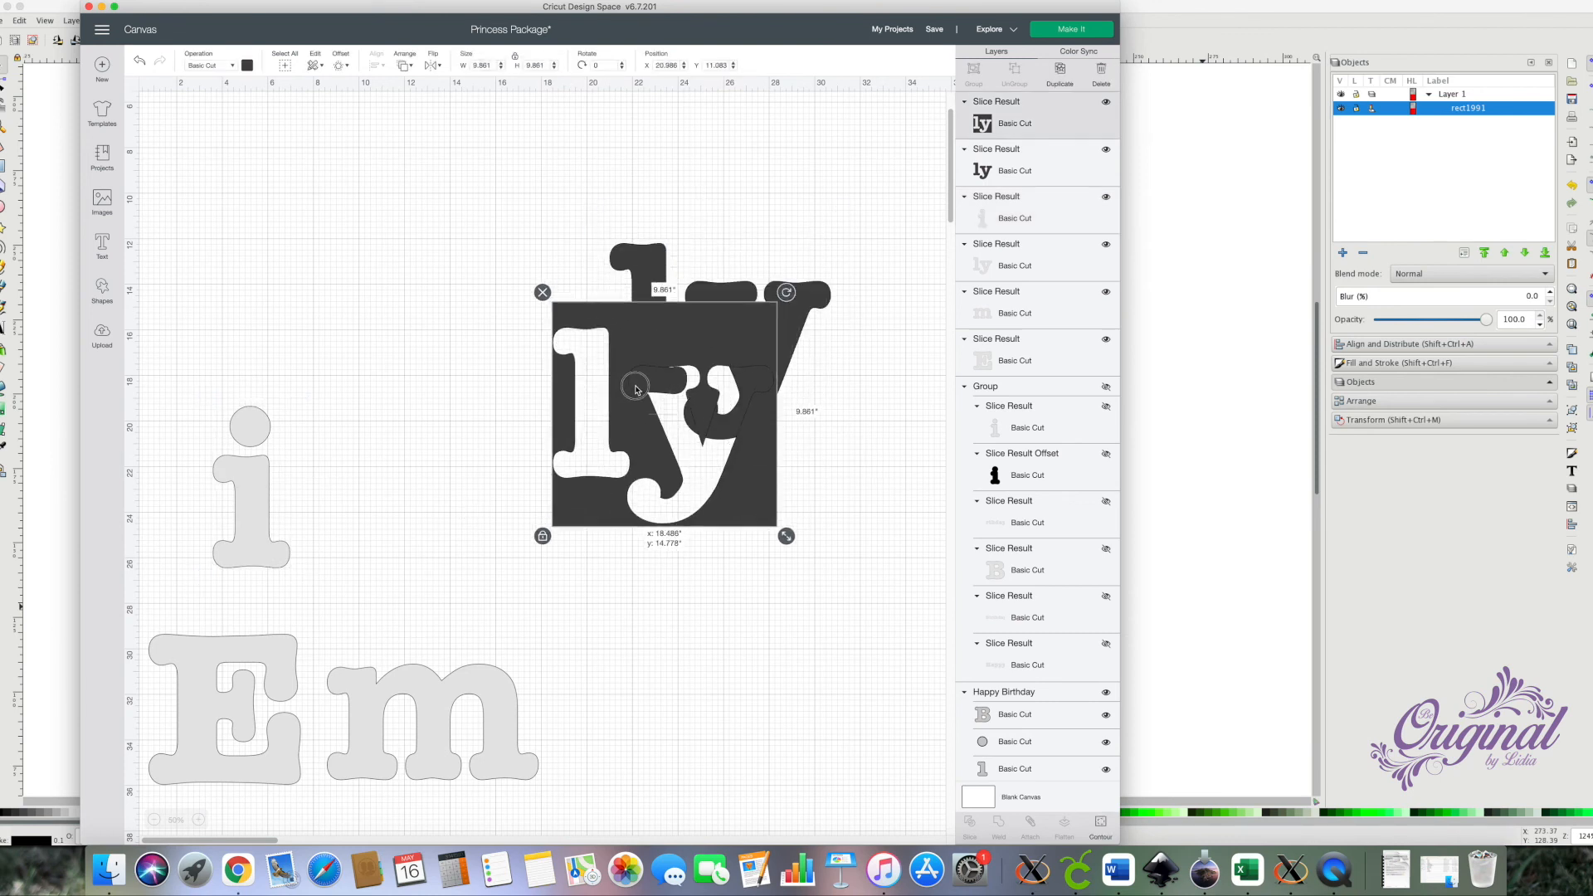
left_click(534, 297)
left_click(633, 285)
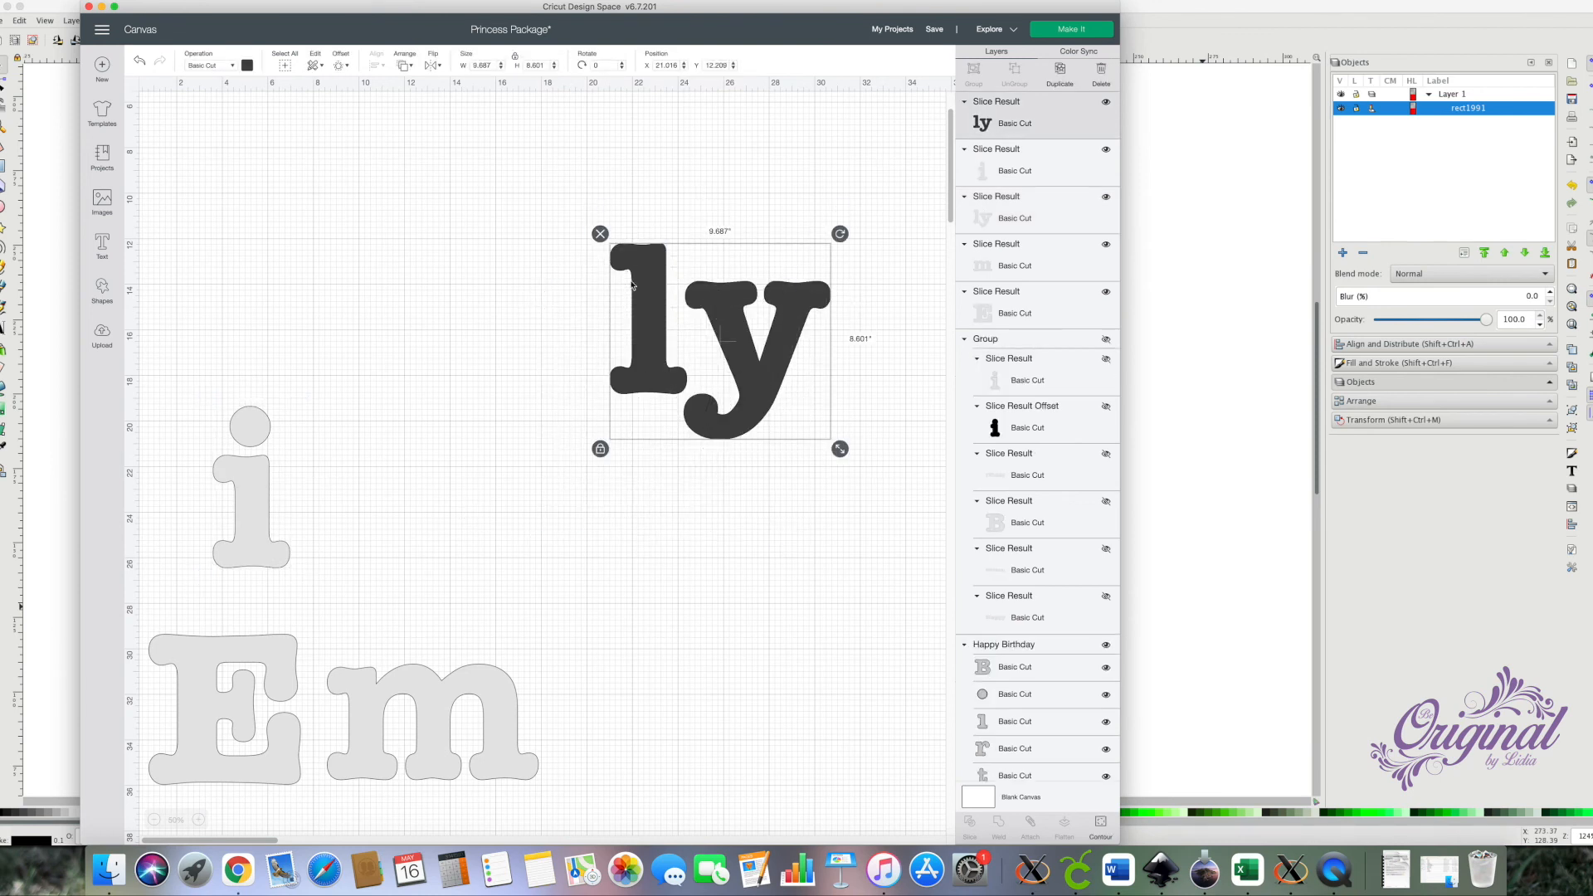
left_click(601, 234)
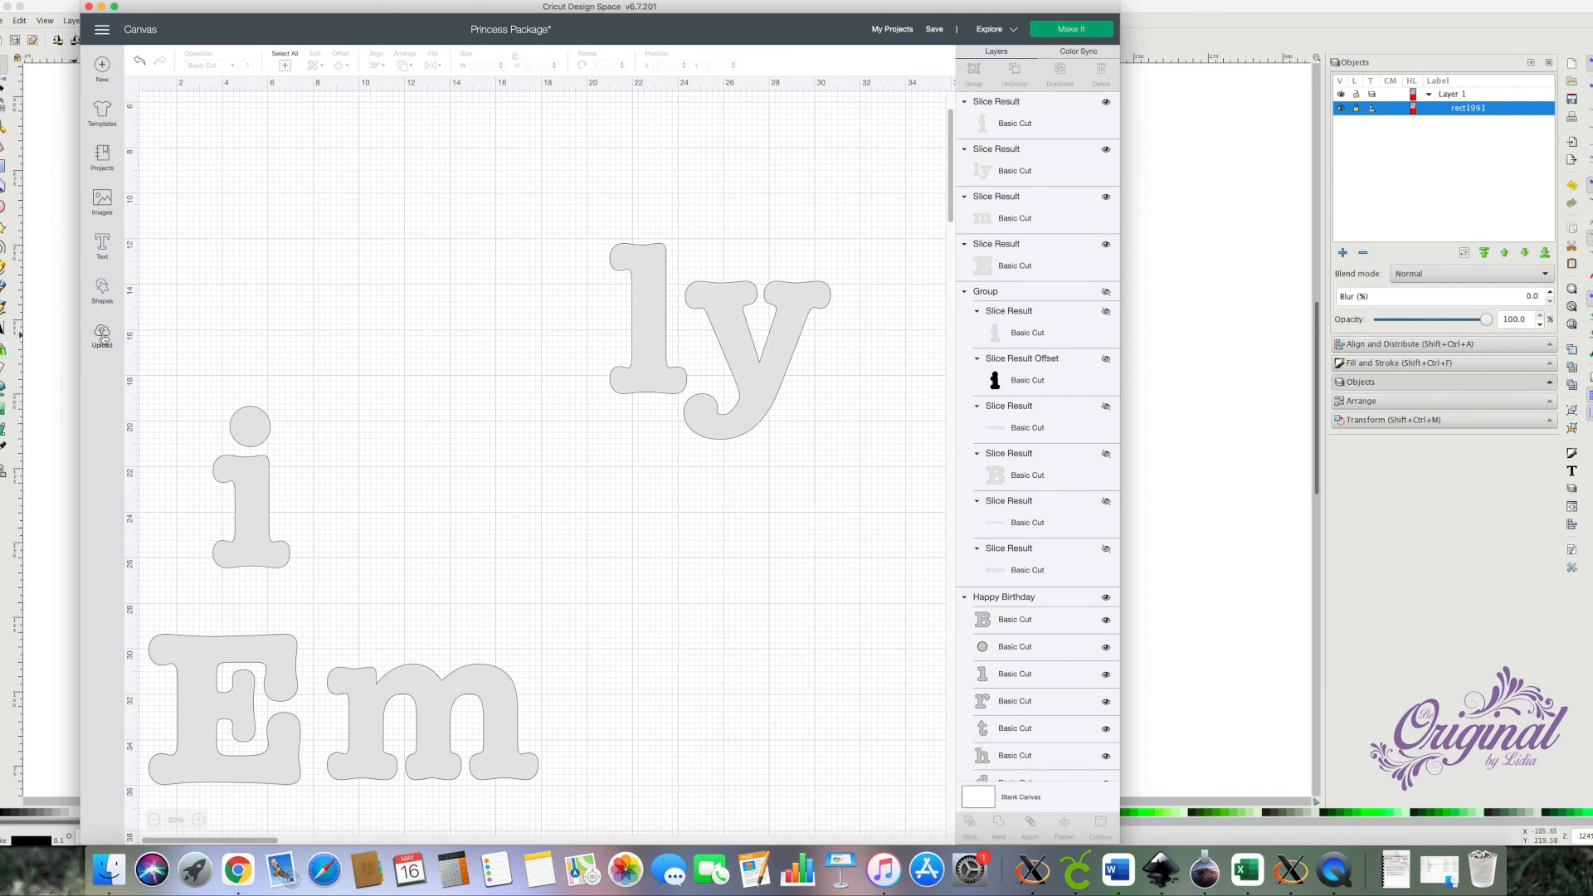
Insert a square, enlarge it to about 9.3 inches, rotate it to about 344 degrees, and place it over the l without touching the y.
left_click(103, 292)
left_click(153, 204)
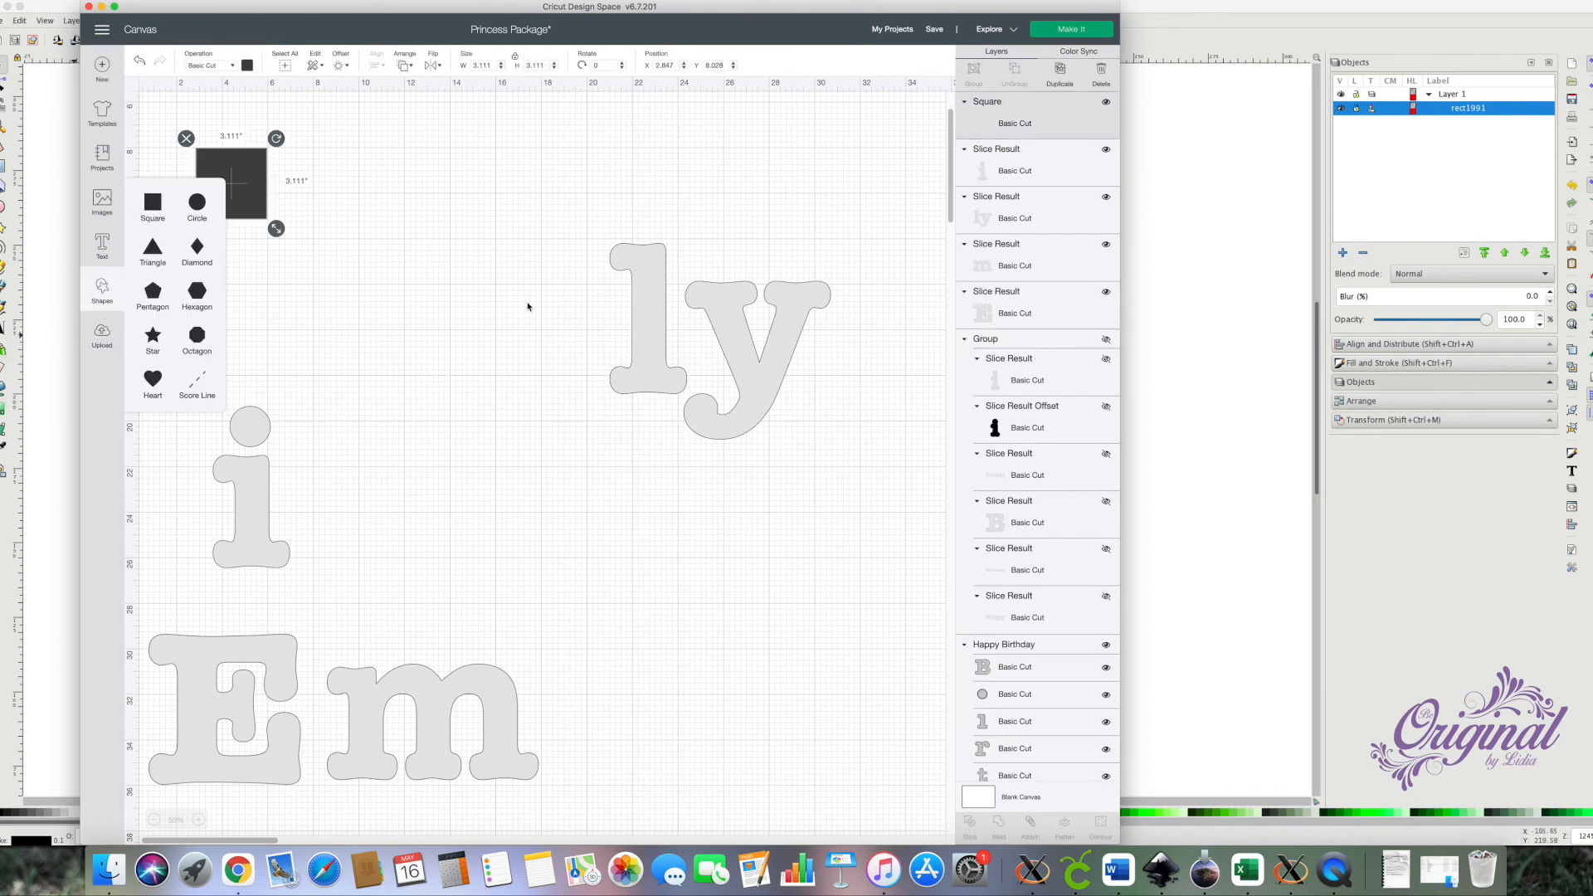
left_click_drag(244, 176, 566, 302)
left_click_drag(604, 358, 741, 493)
left_click_drag(664, 429, 612, 330)
left_click_drag(692, 175, 667, 154)
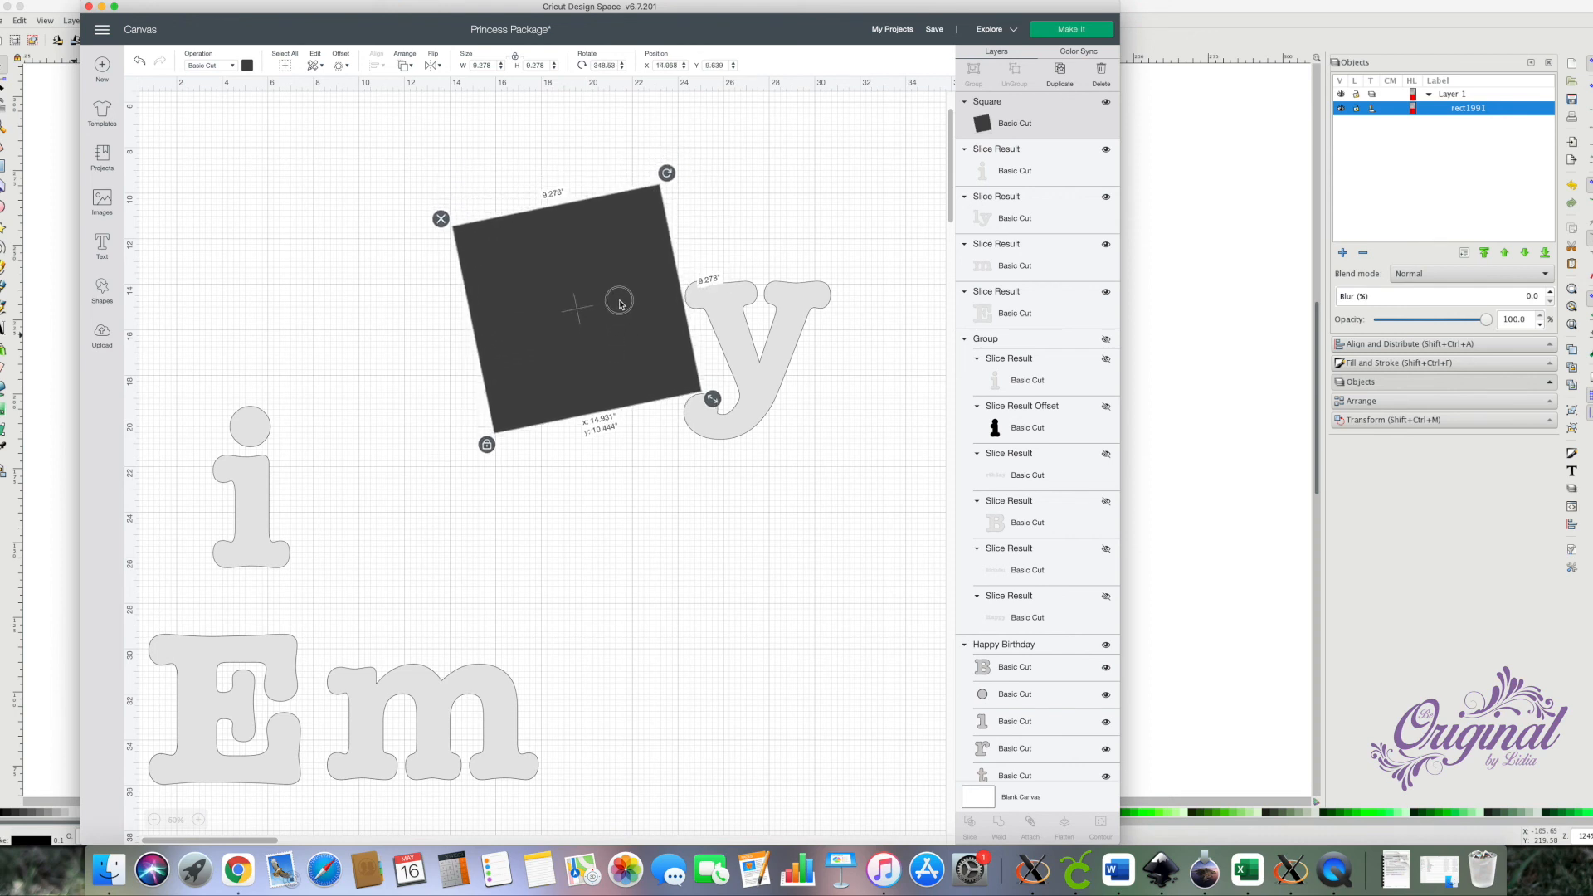
left_click_drag(671, 174, 658, 167)
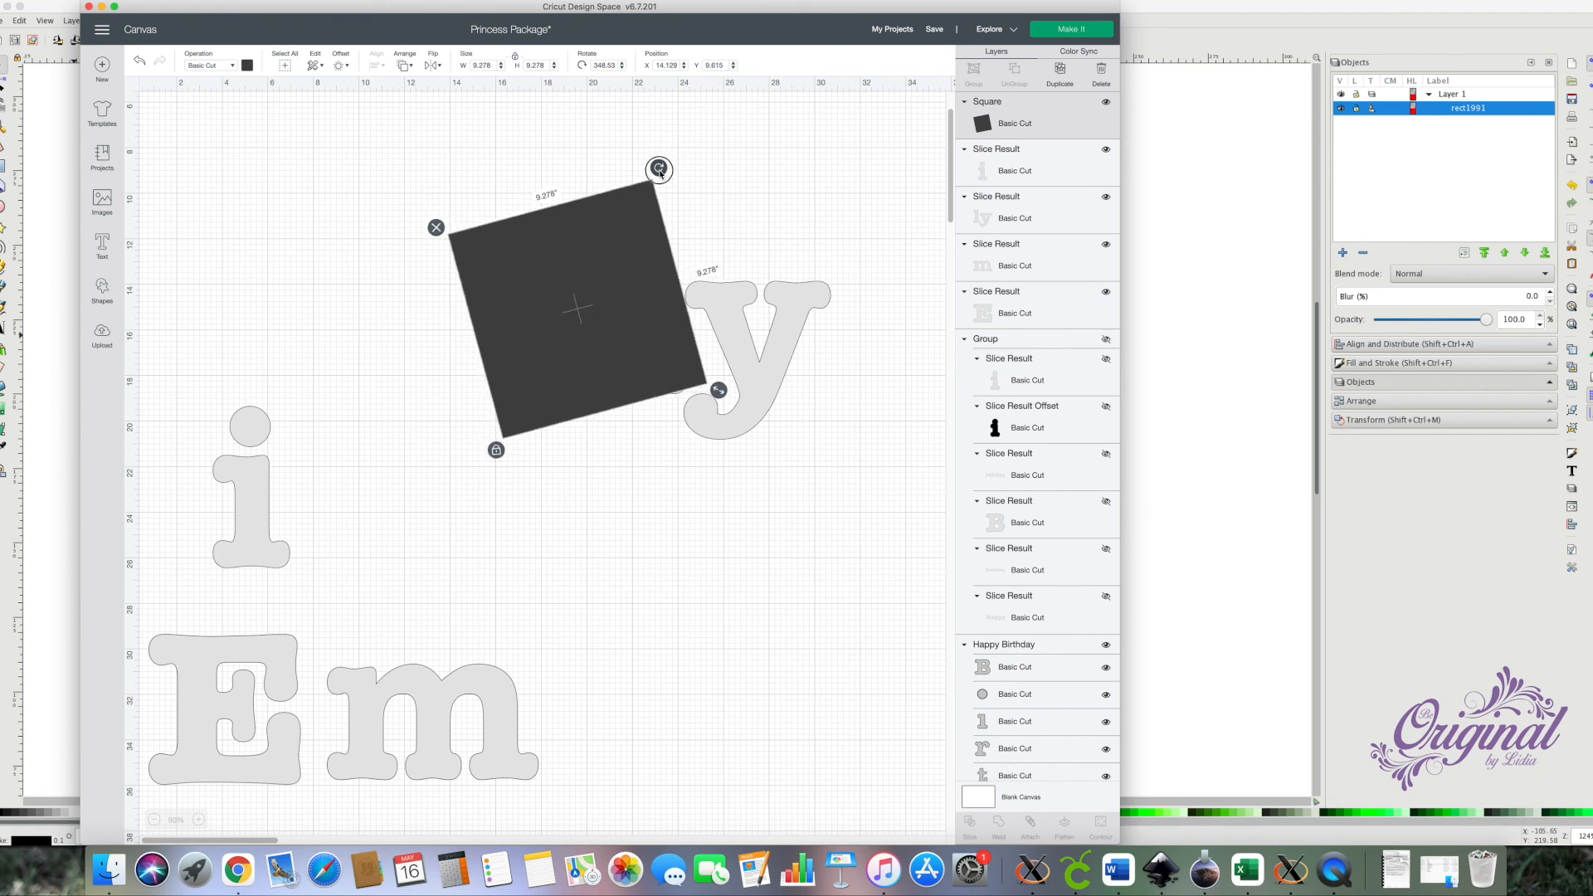
left_click_drag(628, 239, 628, 245)
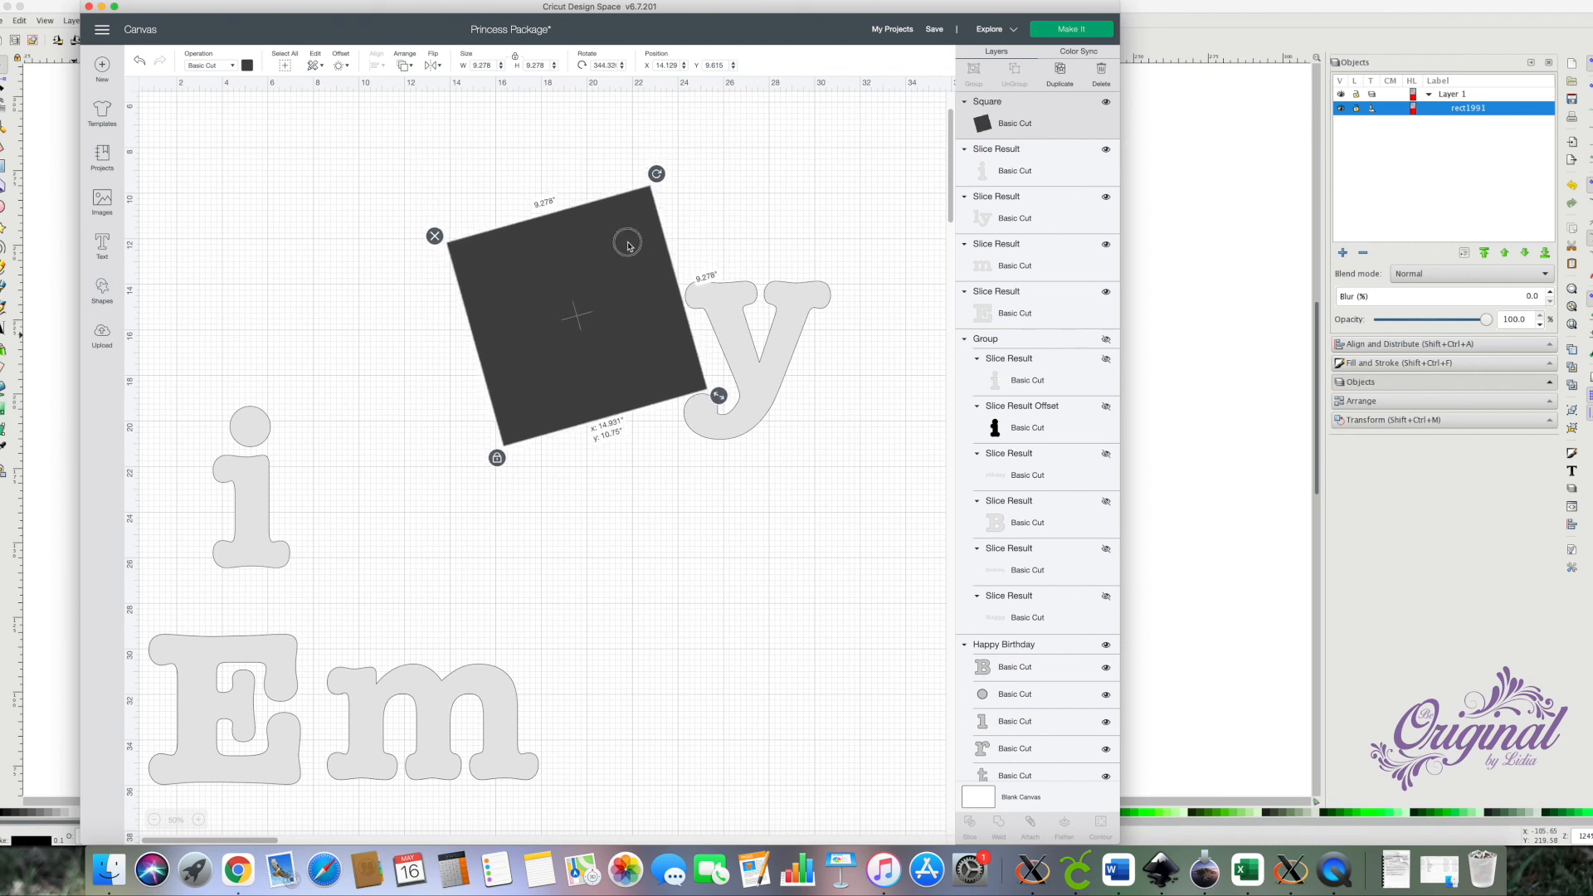
Slice "ly" with the tilted square, and delete the sliced square and the dark l duplicate.
left_click_drag(794, 525, 591, 242)
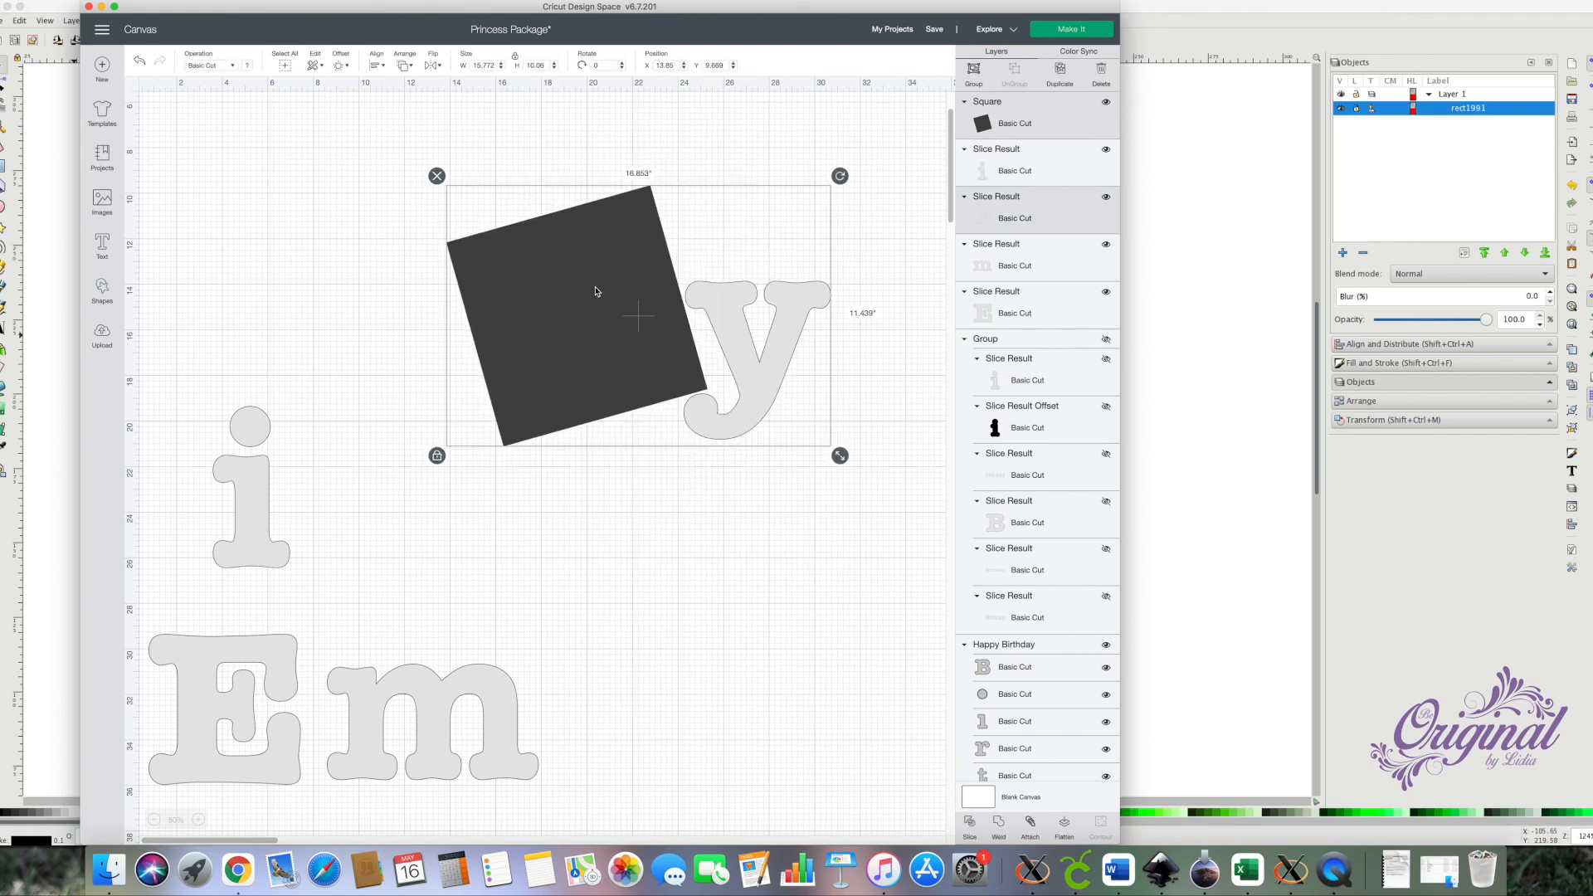
left_click(970, 822)
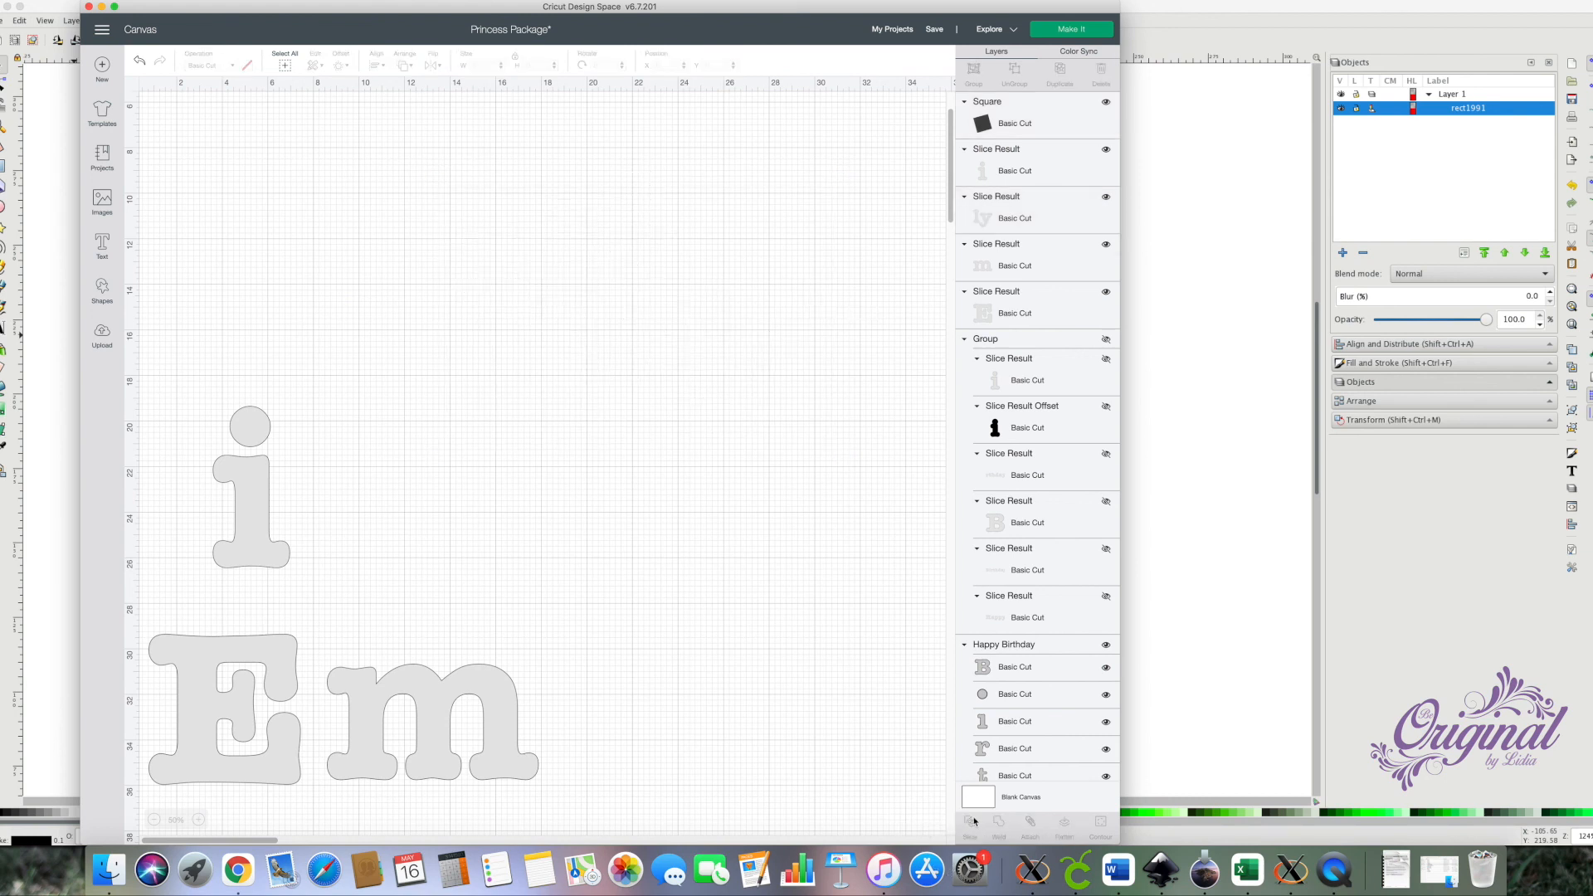
left_click(551, 286)
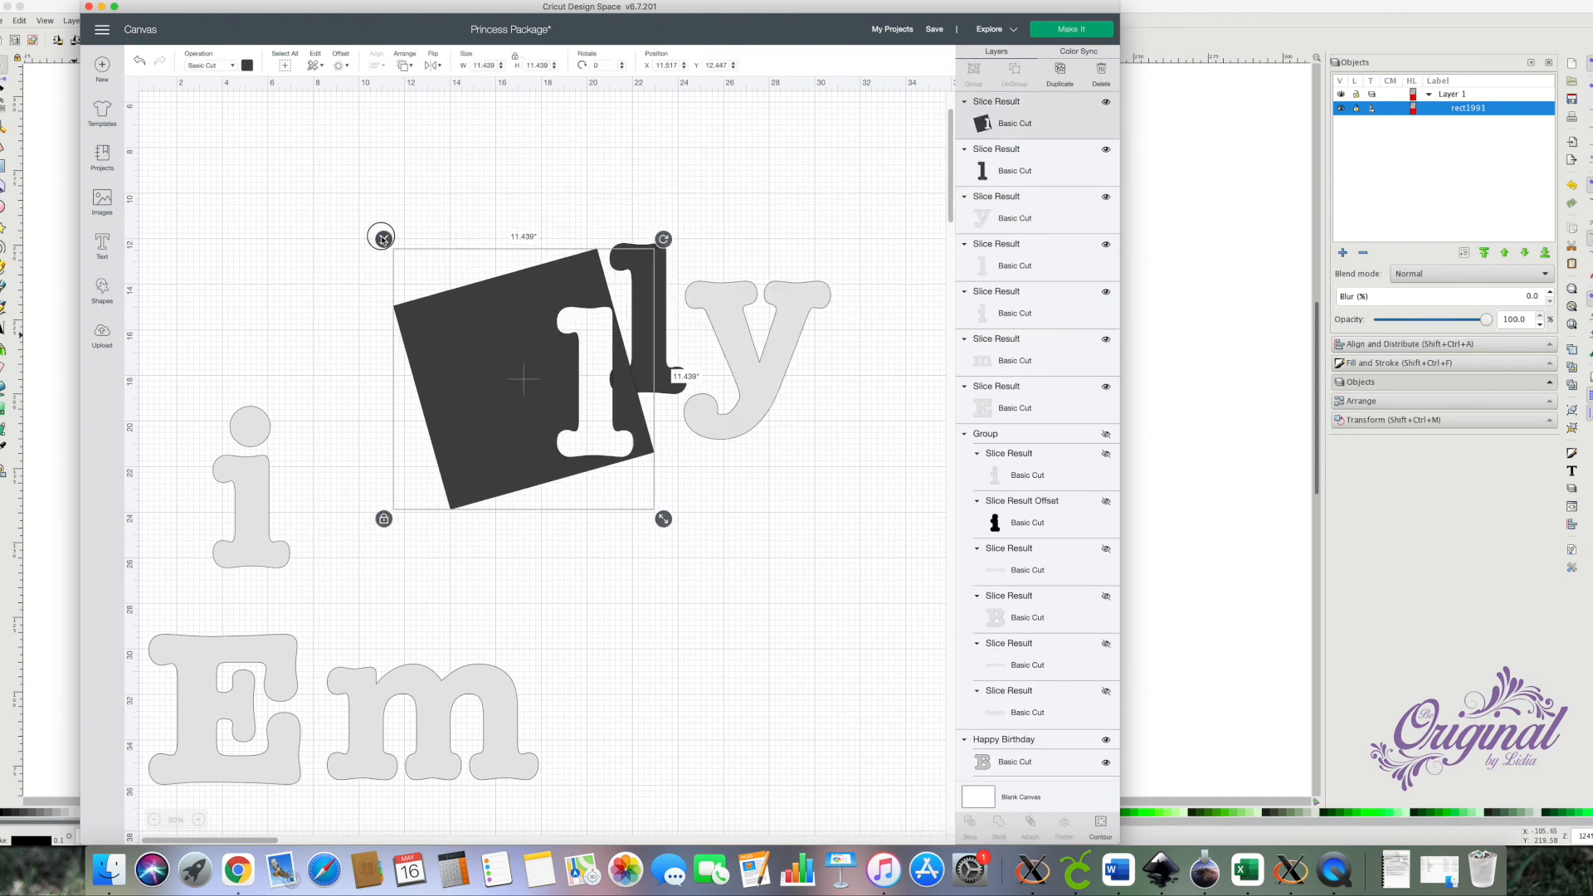
left_click(381, 236)
left_click_drag(641, 281, 503, 304)
left_click(462, 273)
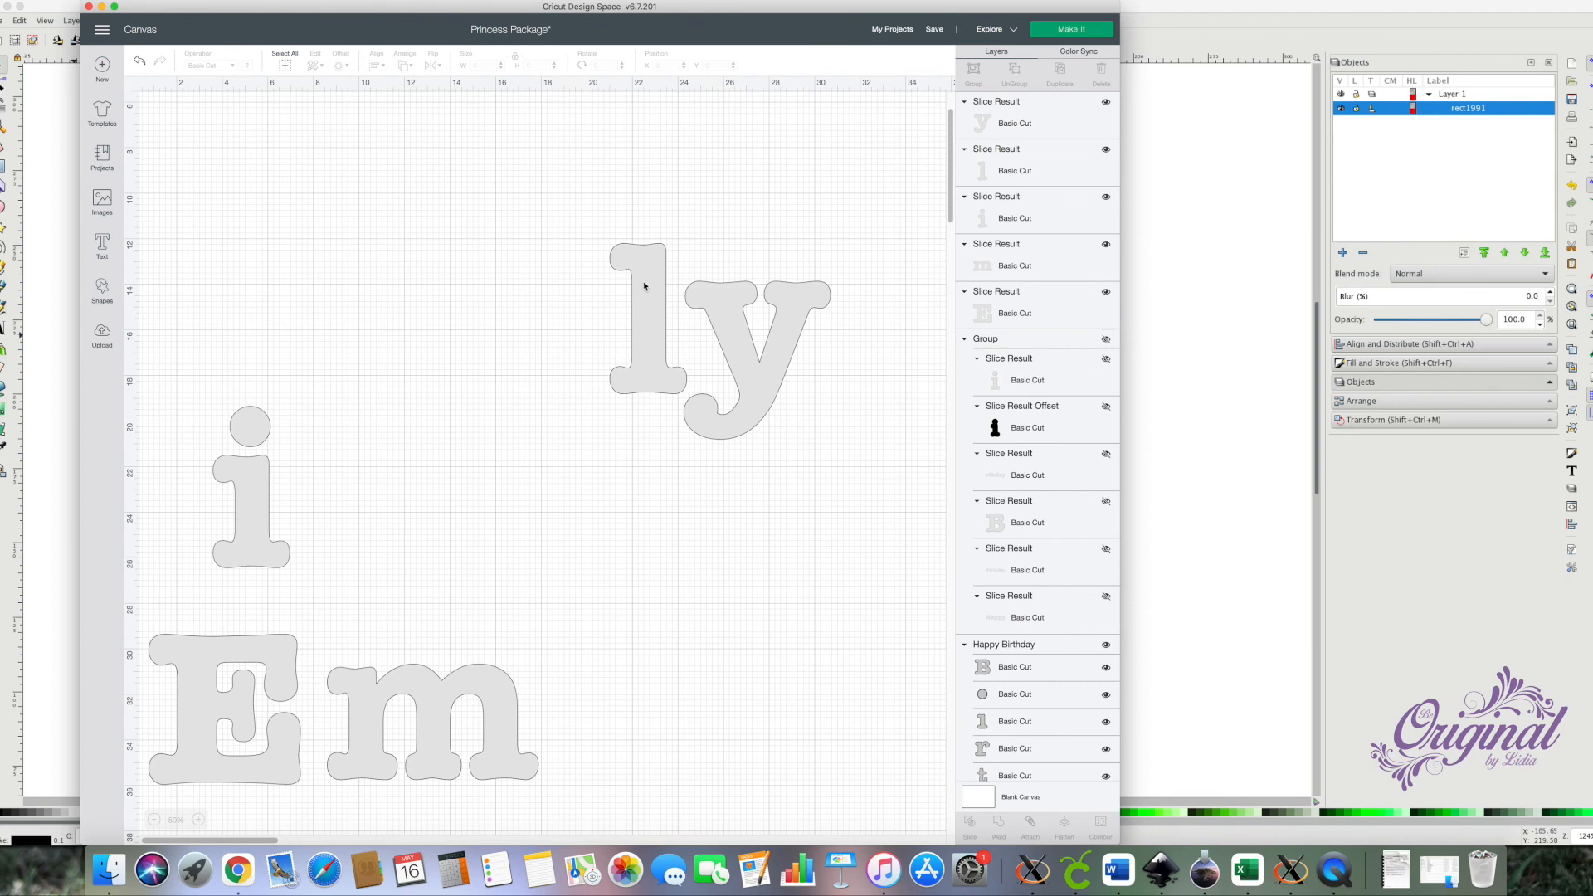
Move the separated l and y into a row beside the i, above the E and m.
left_click_drag(644, 282, 395, 467)
left_click_drag(799, 372, 624, 550)
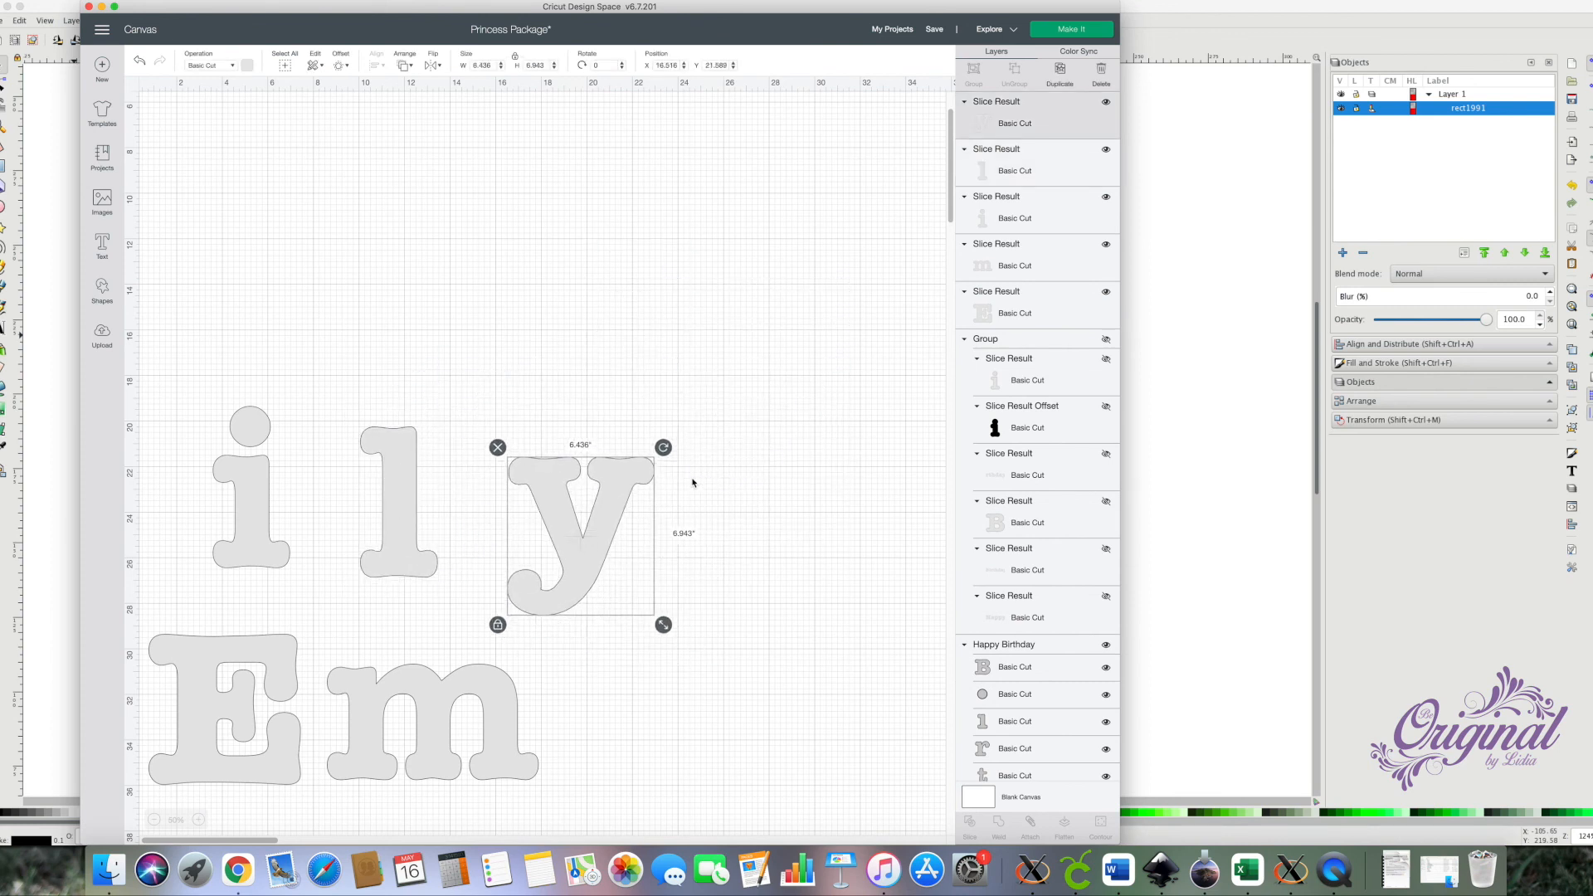